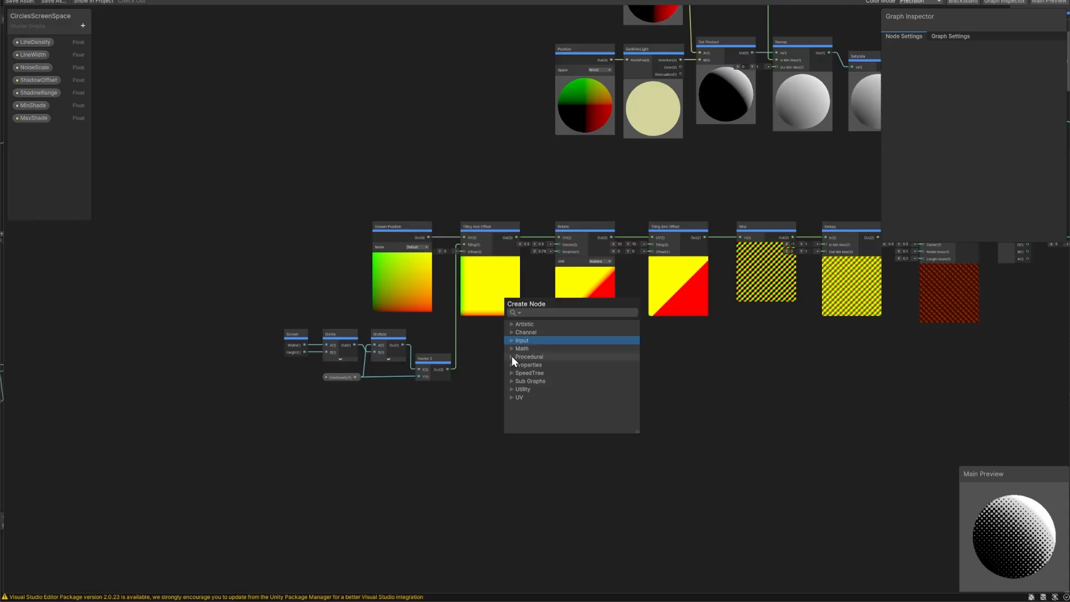
Add an Ellipse shape node to the graph and place it below the Rotate and second Tiling And Offset nodes.
{"action": "left_click", "coordinate": [512, 356]}
{"action": "left_click", "coordinate": [519, 383]}
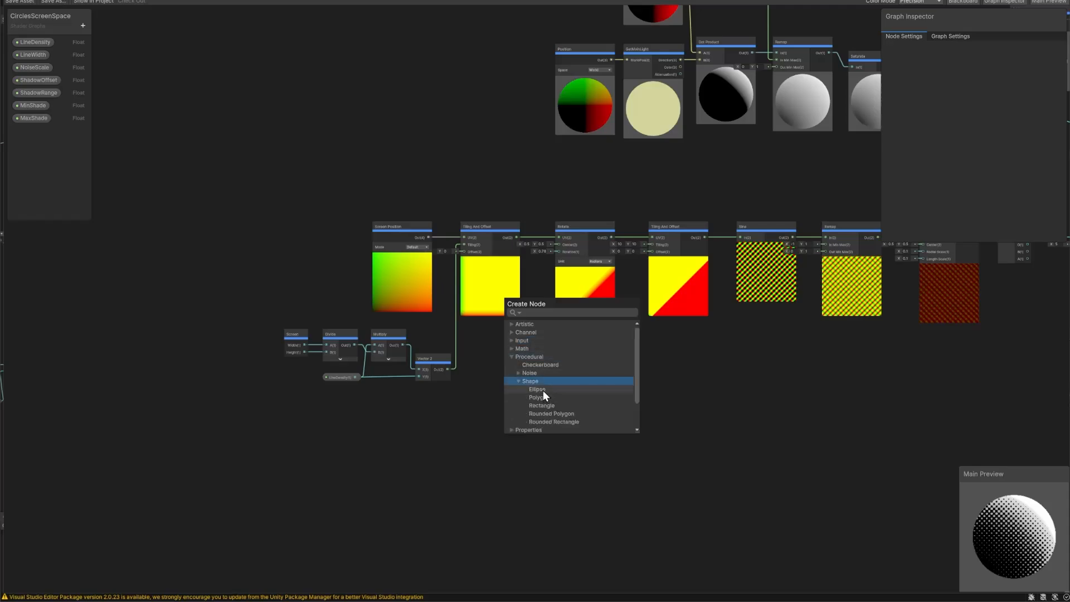
{"action": "left_click", "coordinate": [543, 390]}
{"action": "left_click", "coordinate": [543, 391]}
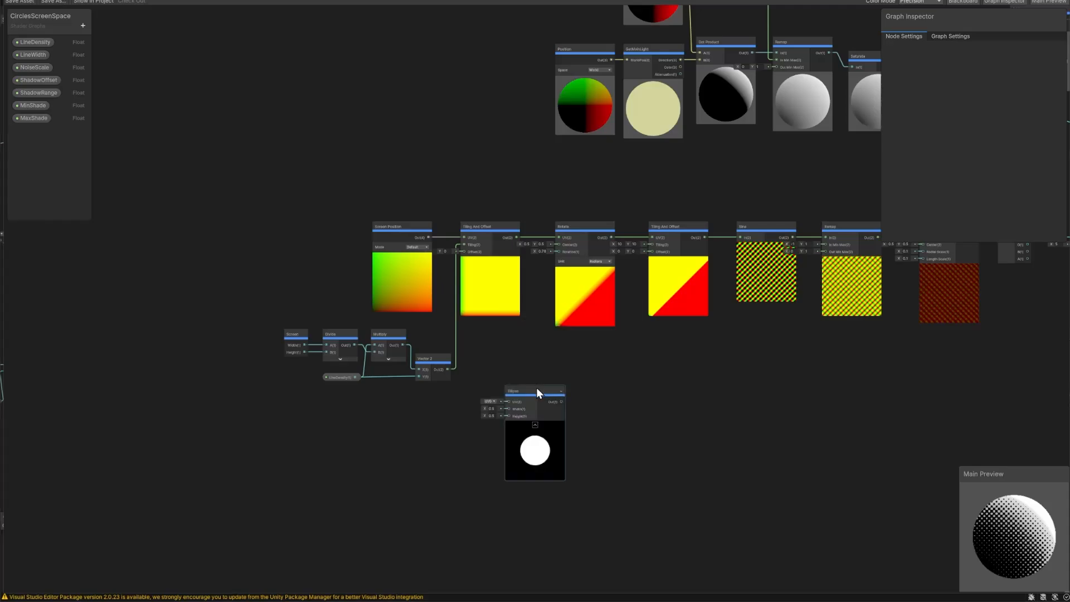
{"action": "left_click_drag", "start_coordinate": [537, 387], "coordinate": [646, 368]}
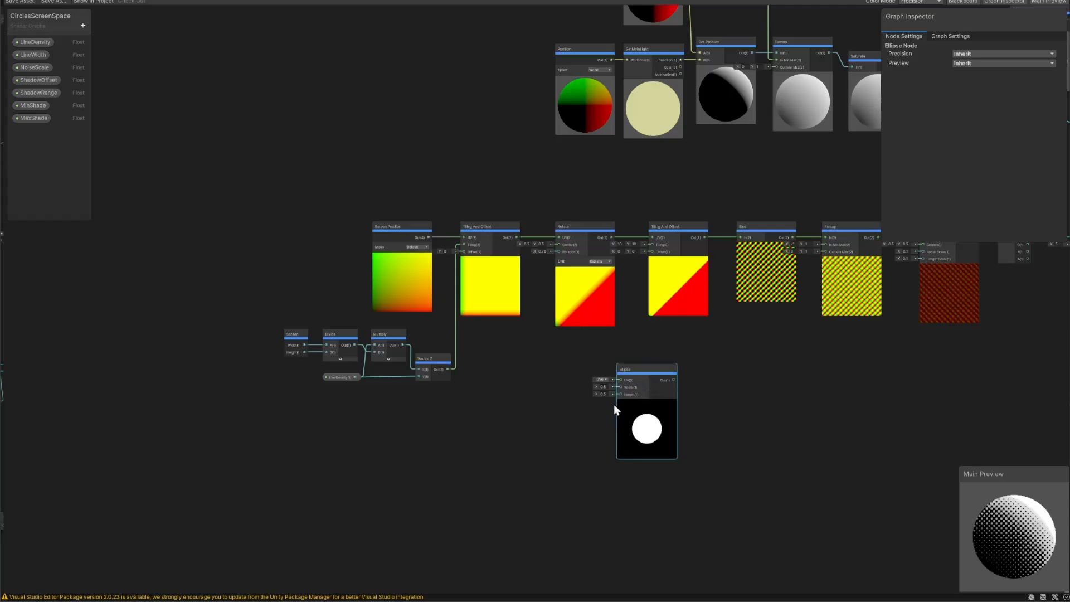
Set both the width and the height of the Ellipse node to 1.
{"action": "scroll", "coordinate": [609, 419], "scroll_direction": "up", "scroll_amount": 5}
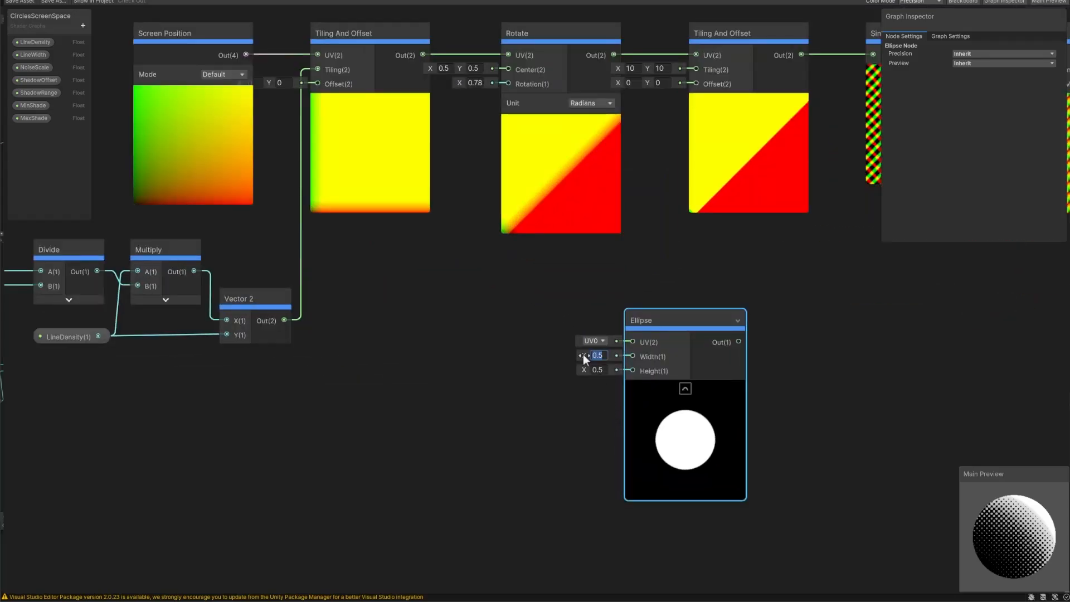
{"action": "type", "text": "1"}
{"action": "left_click", "coordinate": [596, 369]}
{"action": "type", "text": "1"}
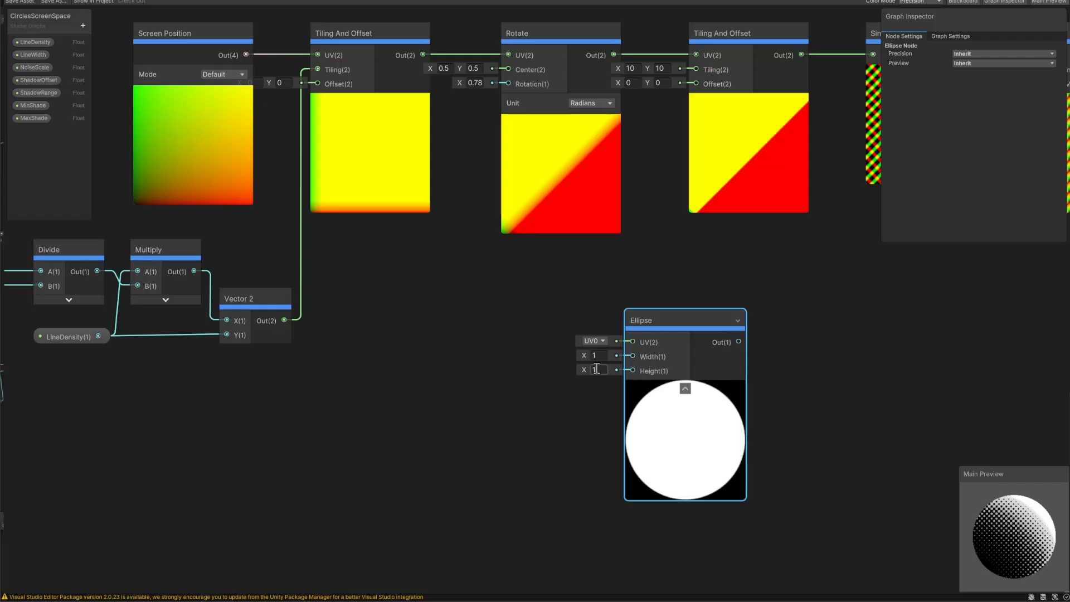
Increase the Ellipse node's width and height to 2.
{"action": "left_click", "coordinate": [594, 355]}
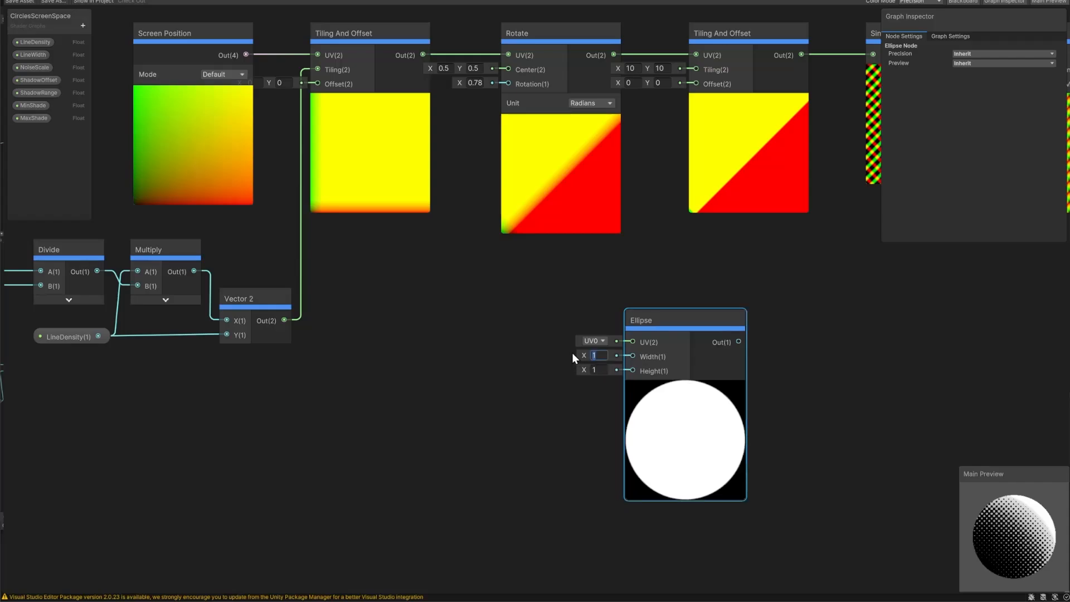
{"action": "type", "text": "2"}
{"action": "left_click", "coordinate": [596, 369]}
{"action": "type", "text": "2"}
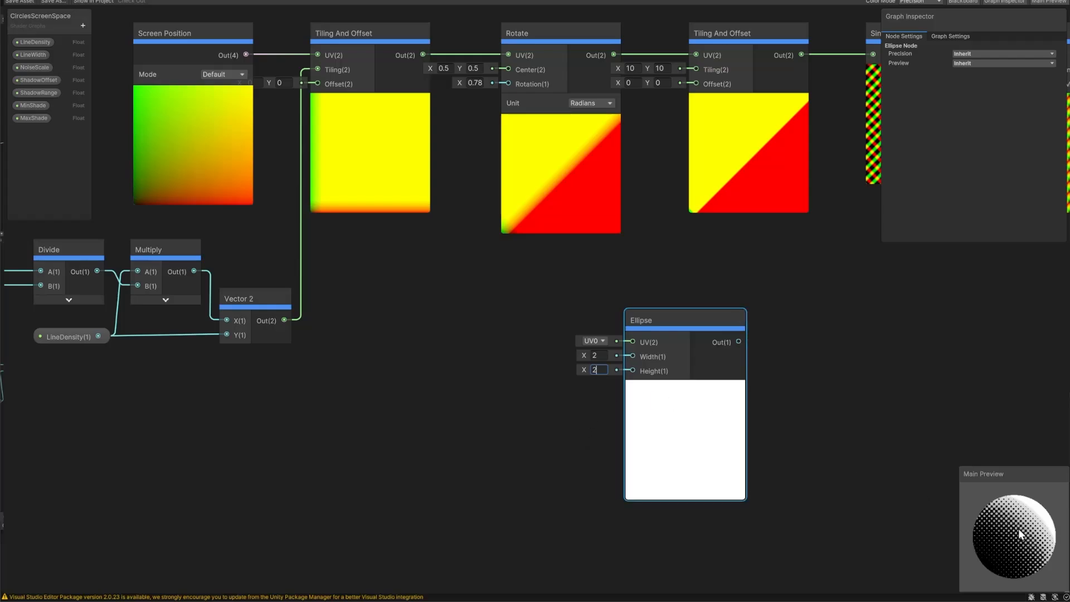
Delete the Ellipse node from the graph.
{"action": "middle_click_drag", "start_coordinate": [655, 320], "coordinate": [410, 376]}
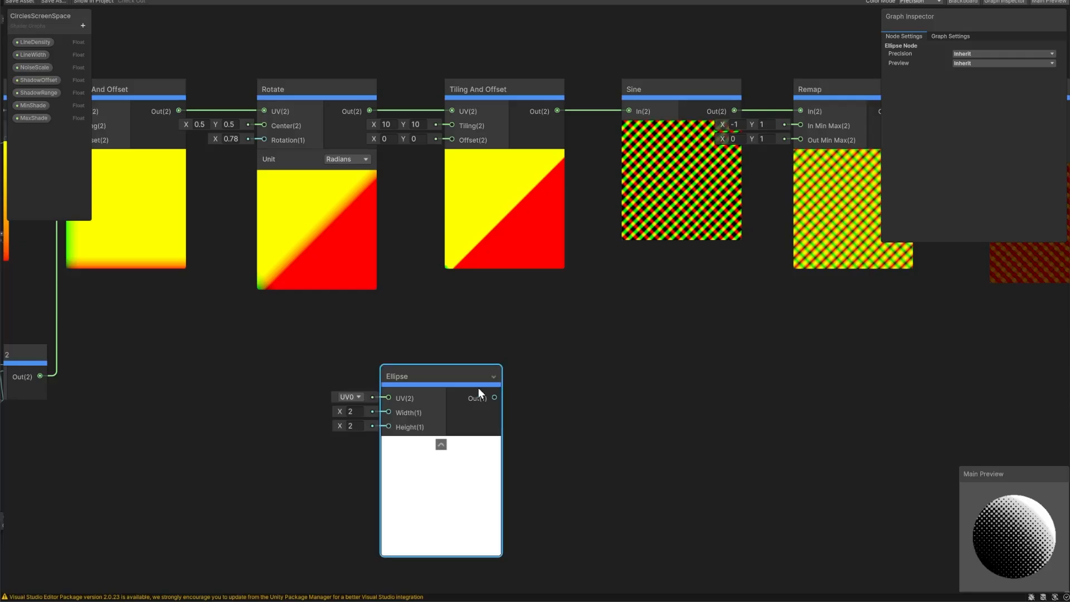
{"action": "left_click_drag", "start_coordinate": [432, 376], "coordinate": [566, 372]}
{"action": "middle_click_drag", "start_coordinate": [871, 356], "coordinate": [340, 406]}
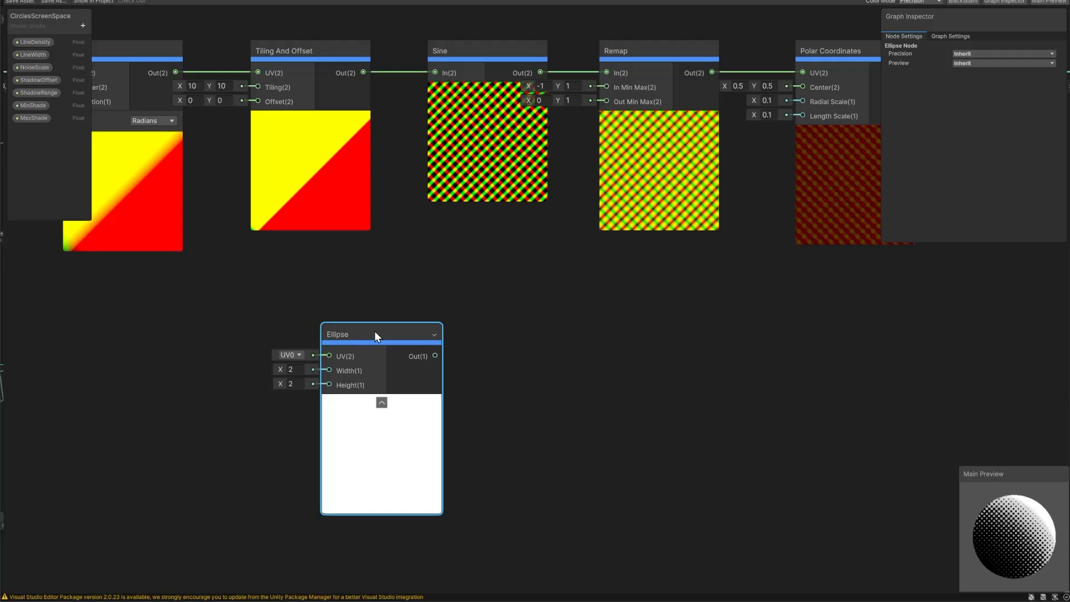
{"action": "key", "text": "Delete"}
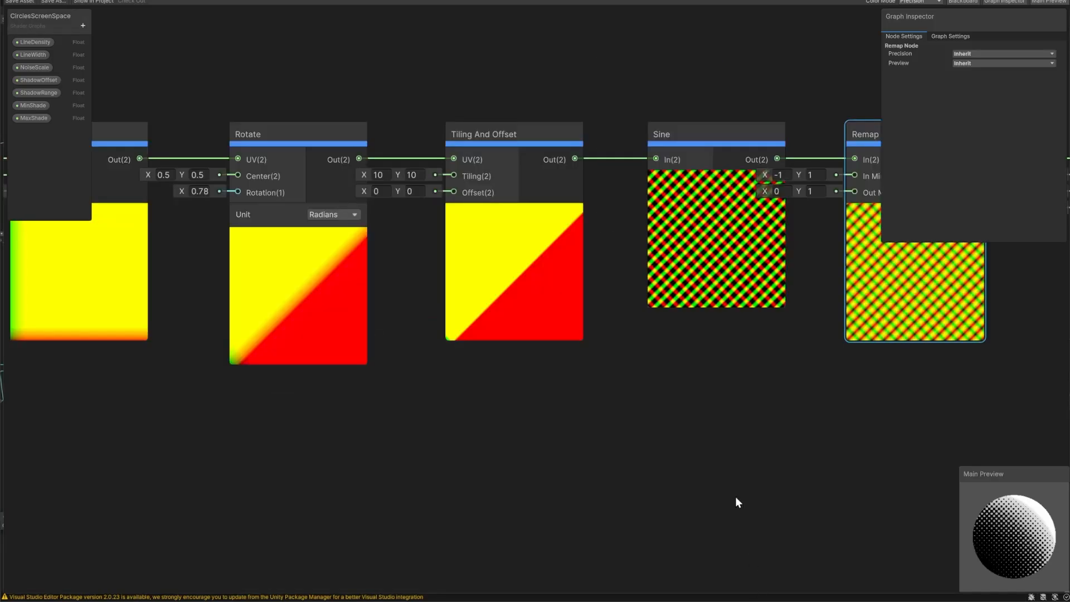
Examine the pattern chain from Rotate through Sine, Remap and Polar Coordinates to Multiply, and the Normal Vector and GetMainLight shading nodes.
{"action": "middle_click_drag", "start_coordinate": [723, 365], "coordinate": [566, 422]}
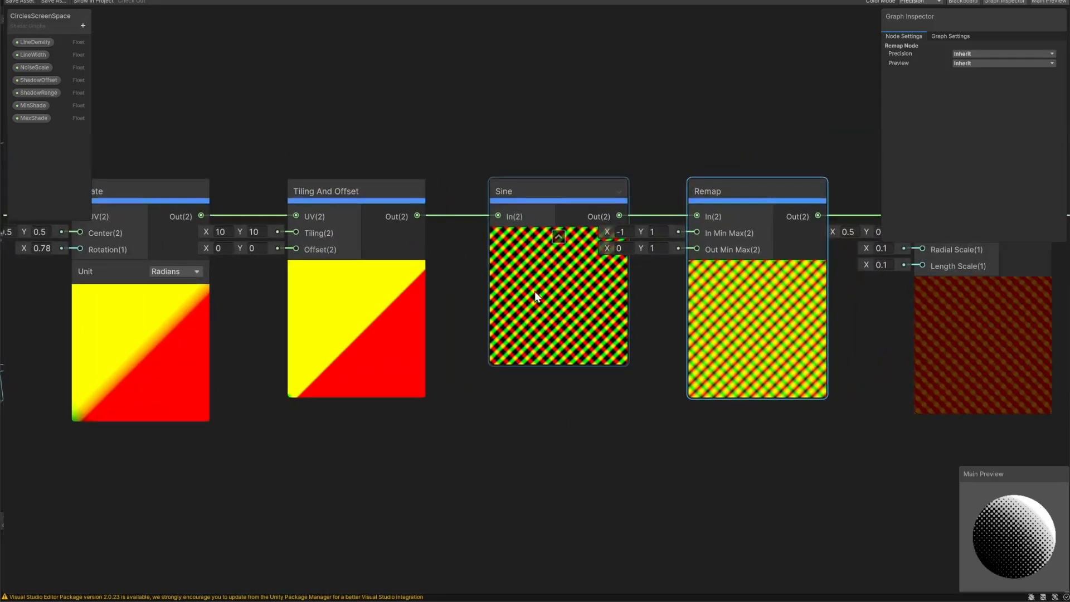
{"action": "middle_click_drag", "start_coordinate": [311, 310], "coordinate": [405, 329]}
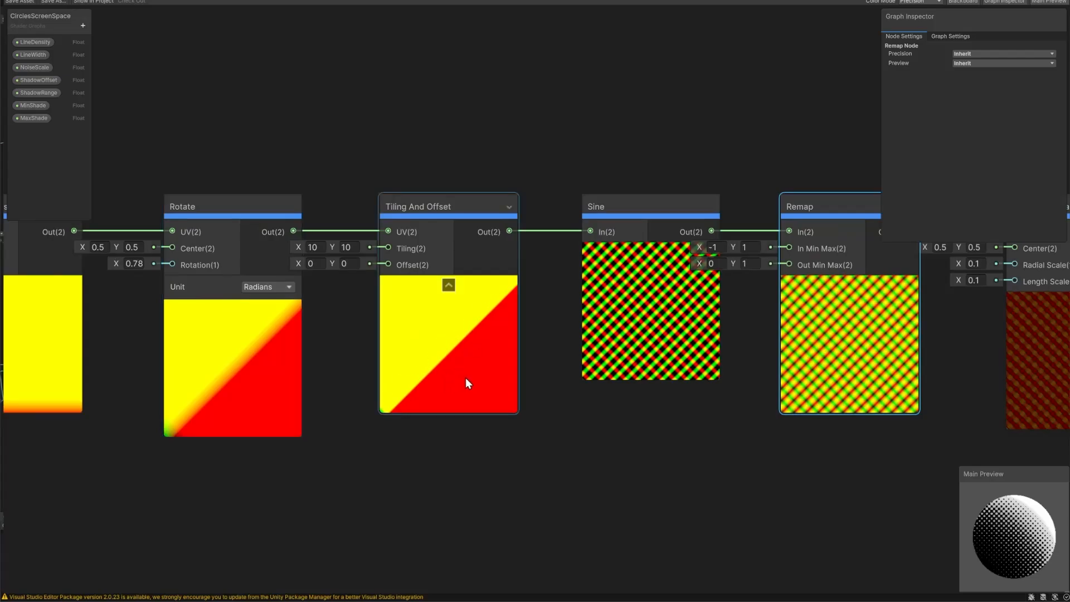
{"action": "middle_click_drag", "start_coordinate": [738, 422], "coordinate": [480, 449]}
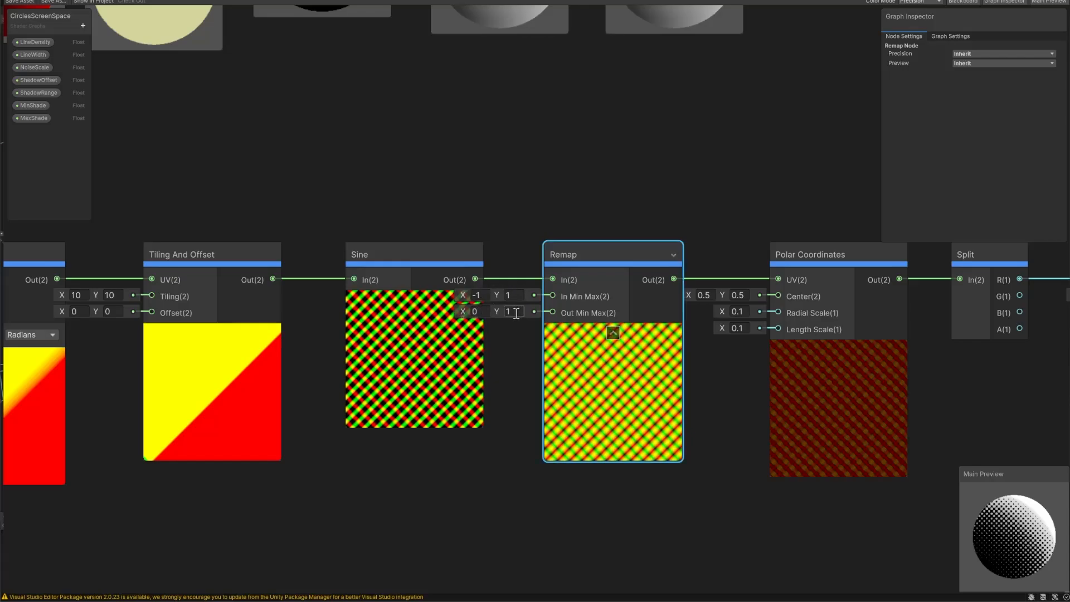
{"action": "middle_click_drag", "start_coordinate": [738, 390], "coordinate": [483, 363]}
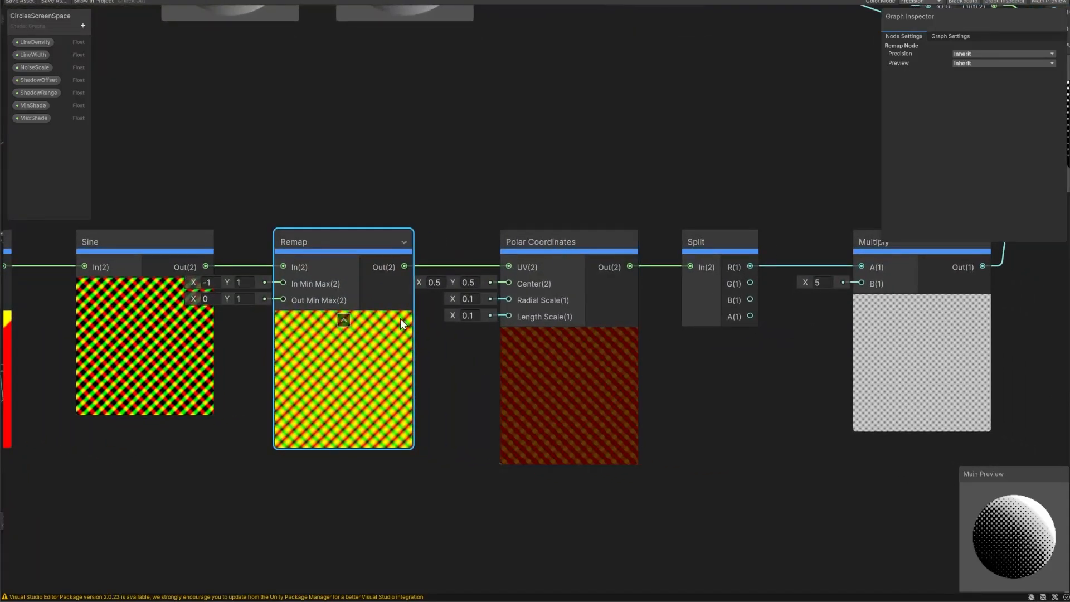
{"action": "middle_click_drag", "start_coordinate": [714, 375], "coordinate": [413, 378]}
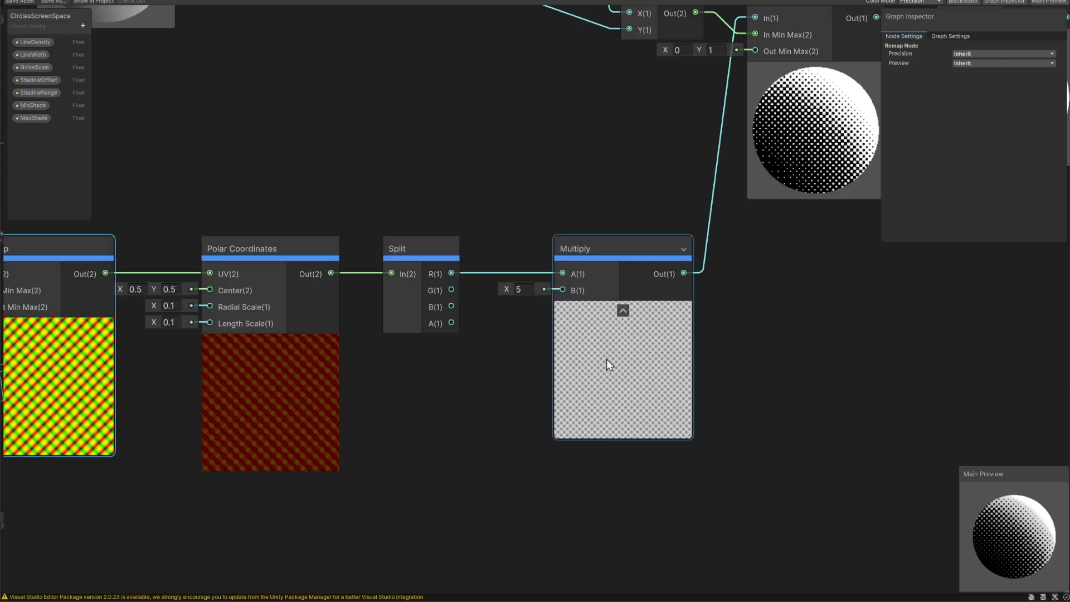
{"action": "middle_click_drag", "start_coordinate": [624, 178], "coordinate": [466, 360]}
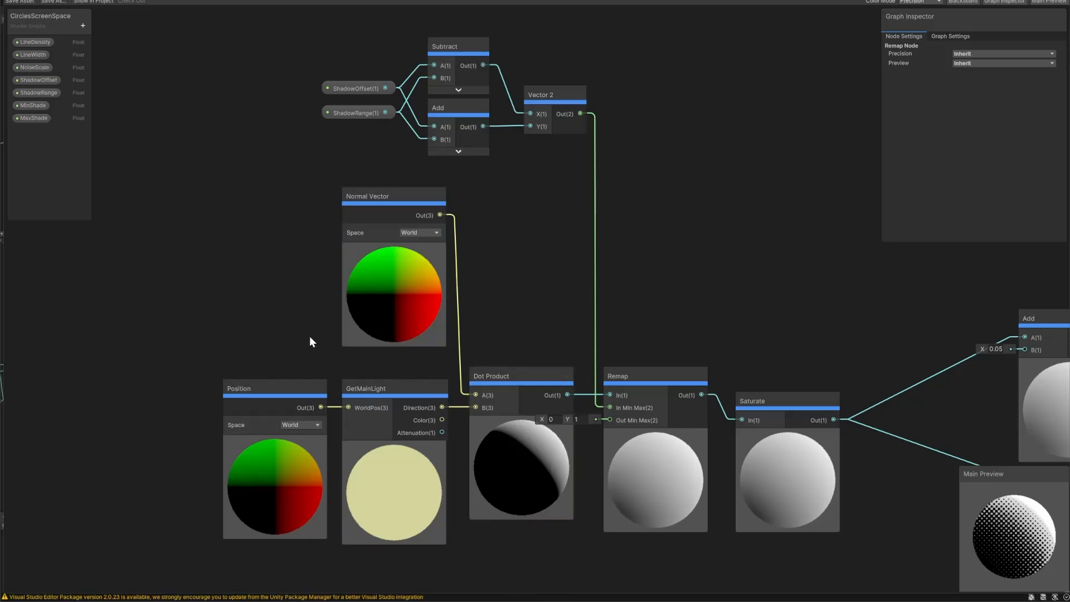
{"action": "middle_click_drag", "start_coordinate": [248, 352], "coordinate": [254, 325]}
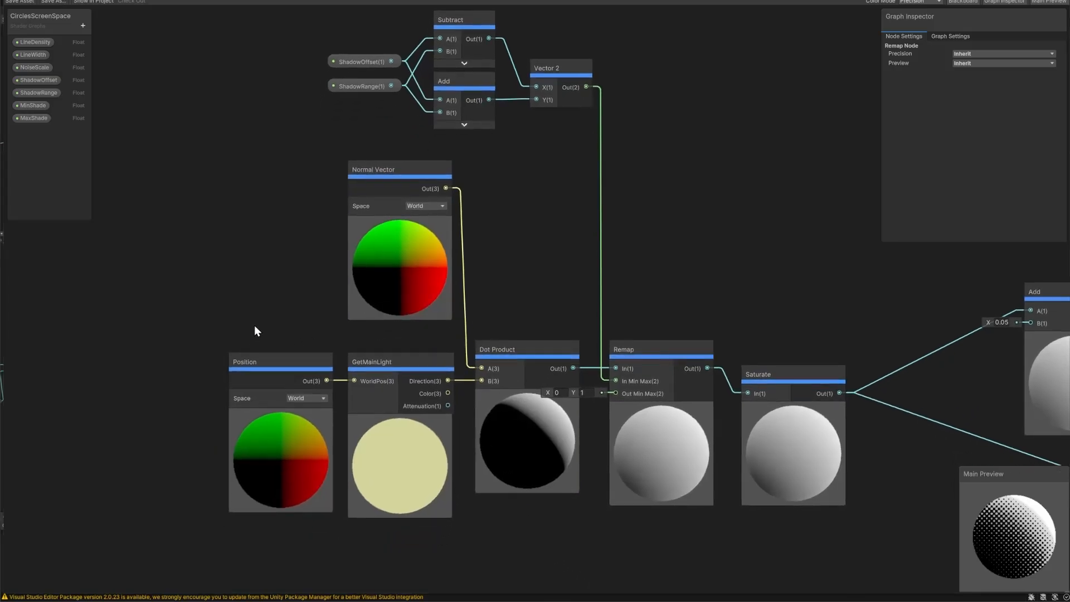
{"action": "left_click", "coordinate": [373, 363]}
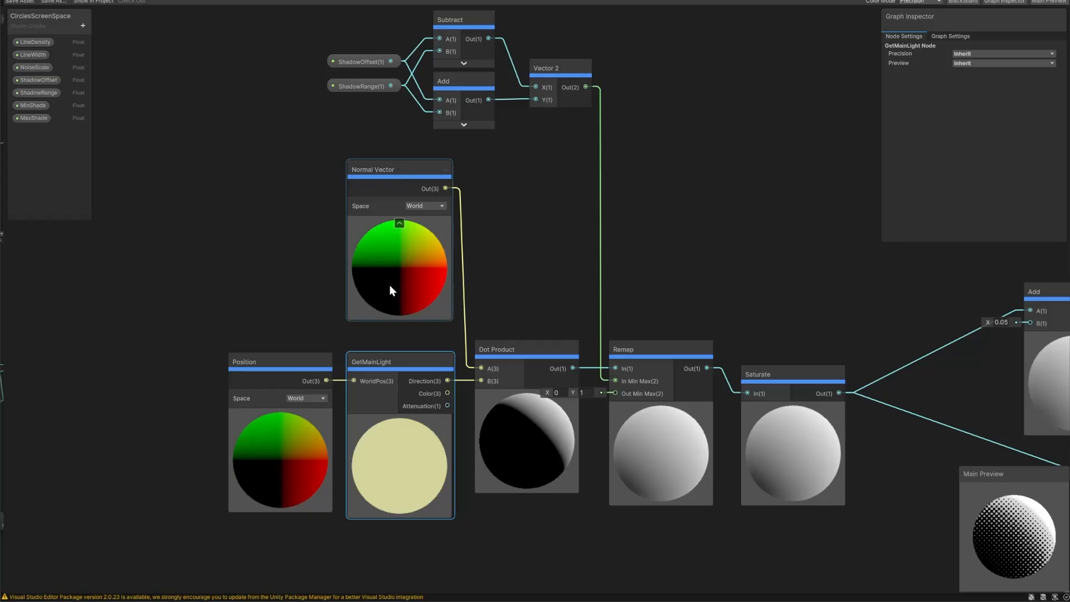
{"action": "middle_click_drag", "start_coordinate": [524, 327], "coordinate": [371, 329]}
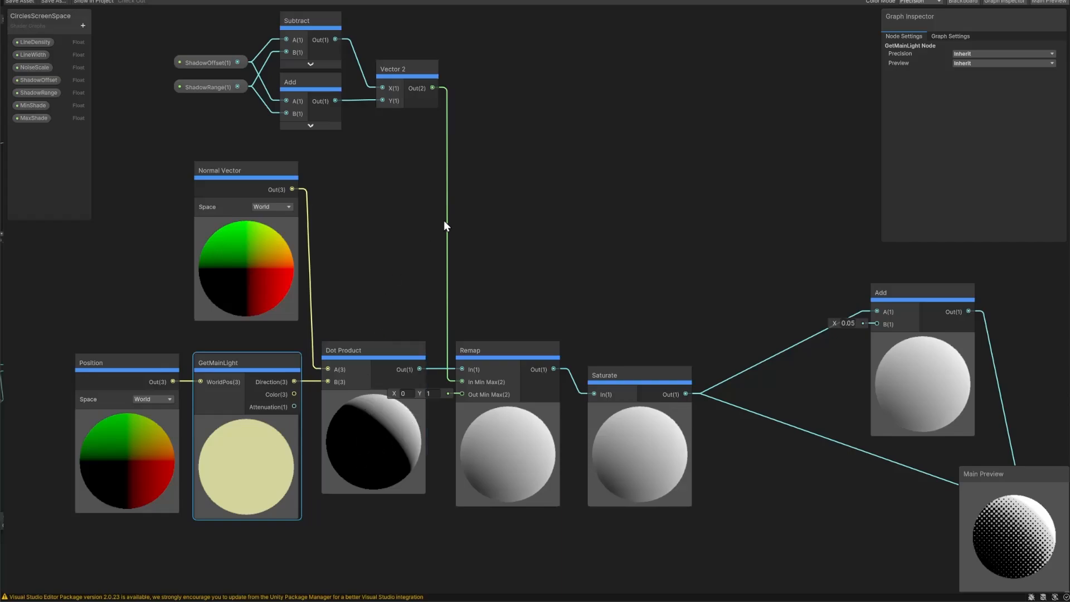
{"action": "middle_click_drag", "start_coordinate": [382, 192], "coordinate": [482, 243]}
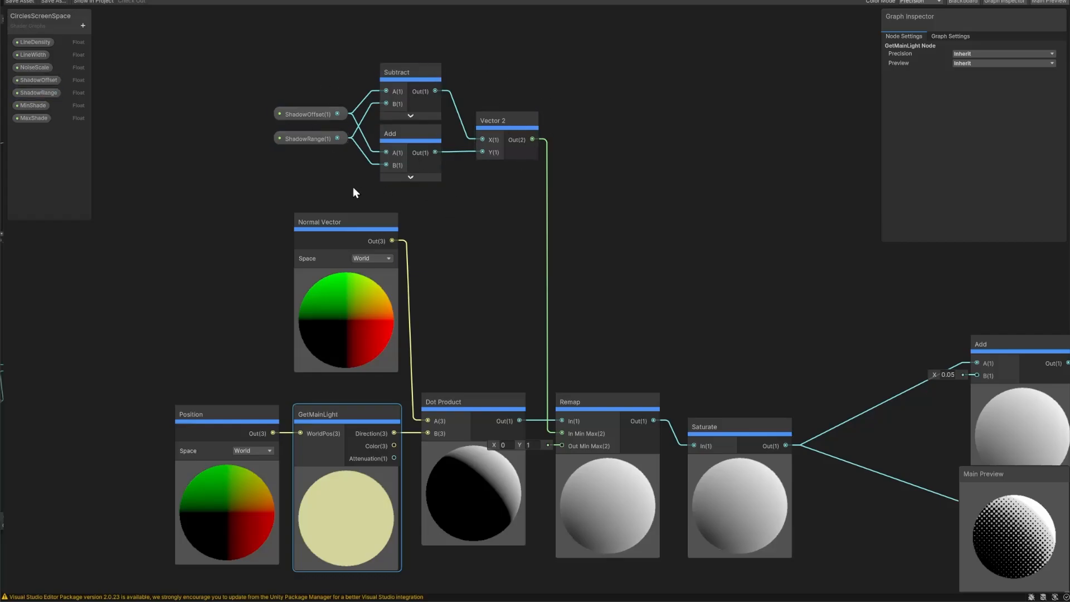
Set the default value of the ShadowOffset property to 0.
{"action": "left_click", "coordinate": [288, 108]}
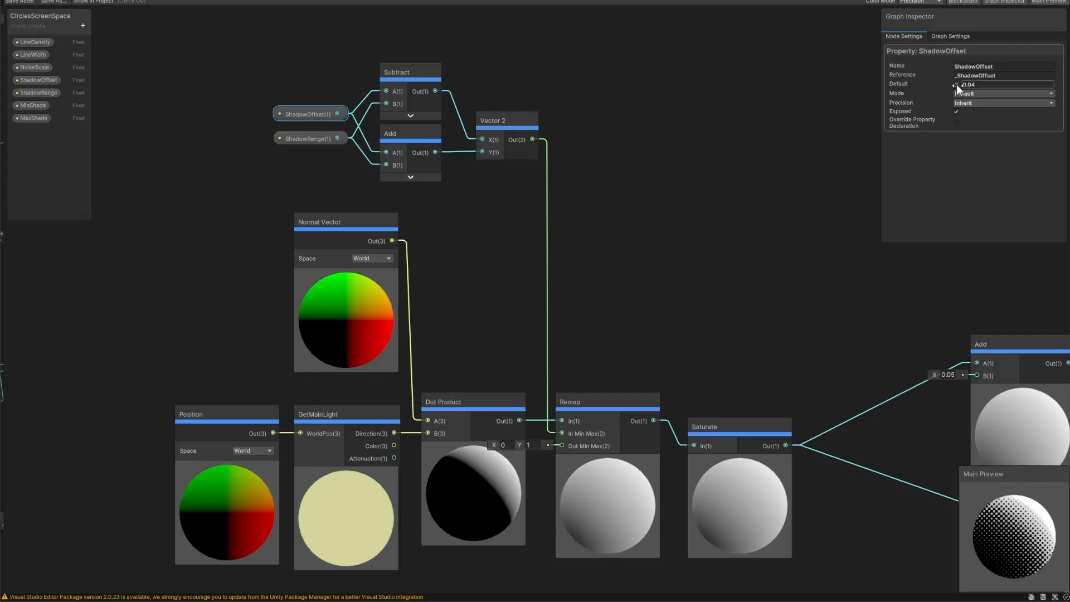
{"action": "left_click_drag", "start_coordinate": [957, 85], "coordinate": [964, 83]}
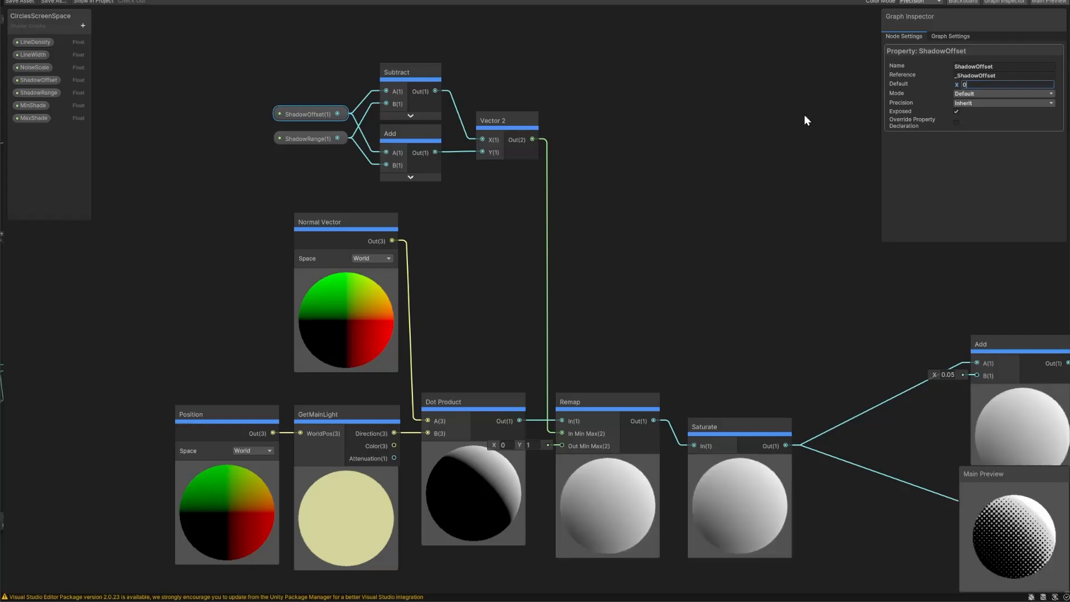
{"action": "left_click", "coordinate": [665, 155]}
Vary the default value of the ShadowRange property, trying 0.02 and 0.5, and finish with a wide, soft shading gradient.
{"action": "left_click", "coordinate": [310, 143]}
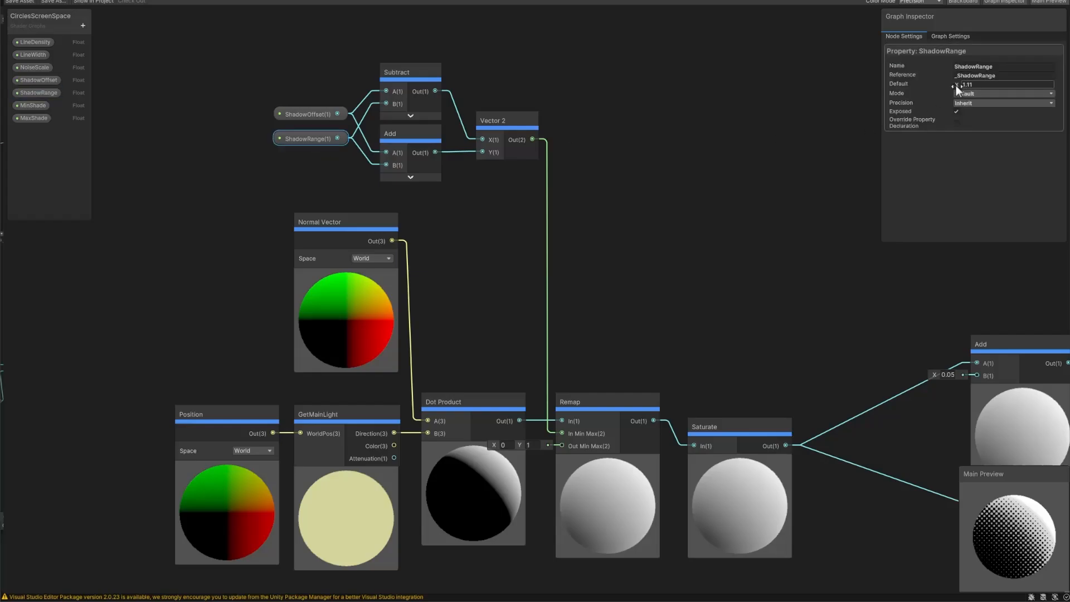
{"action": "left_click_drag", "start_coordinate": [960, 85], "coordinate": [909, 130]}
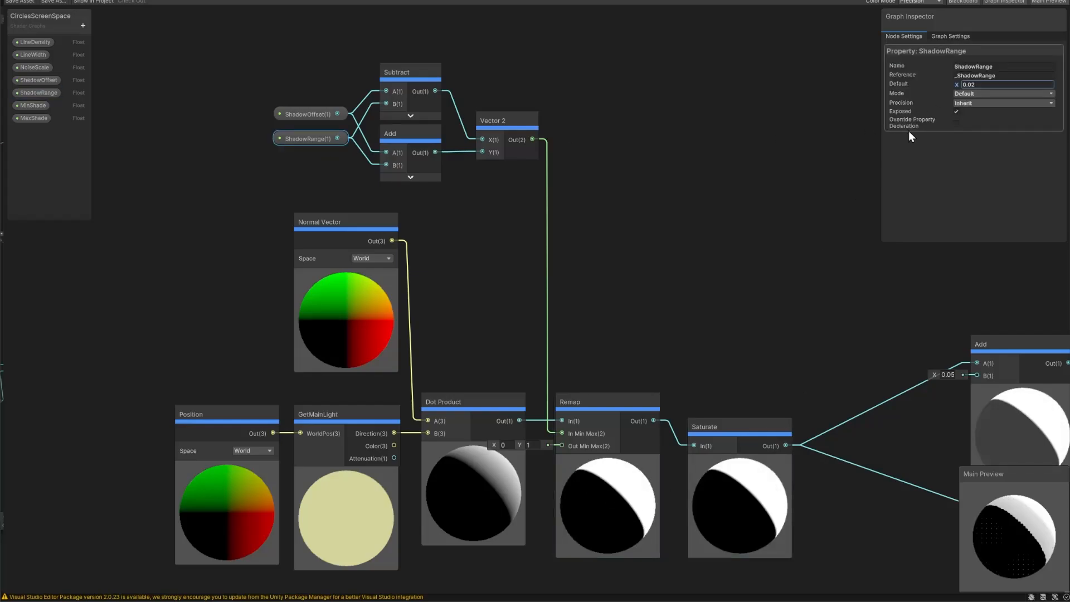
{"action": "left_click_drag", "start_coordinate": [956, 86], "coordinate": [947, 87]}
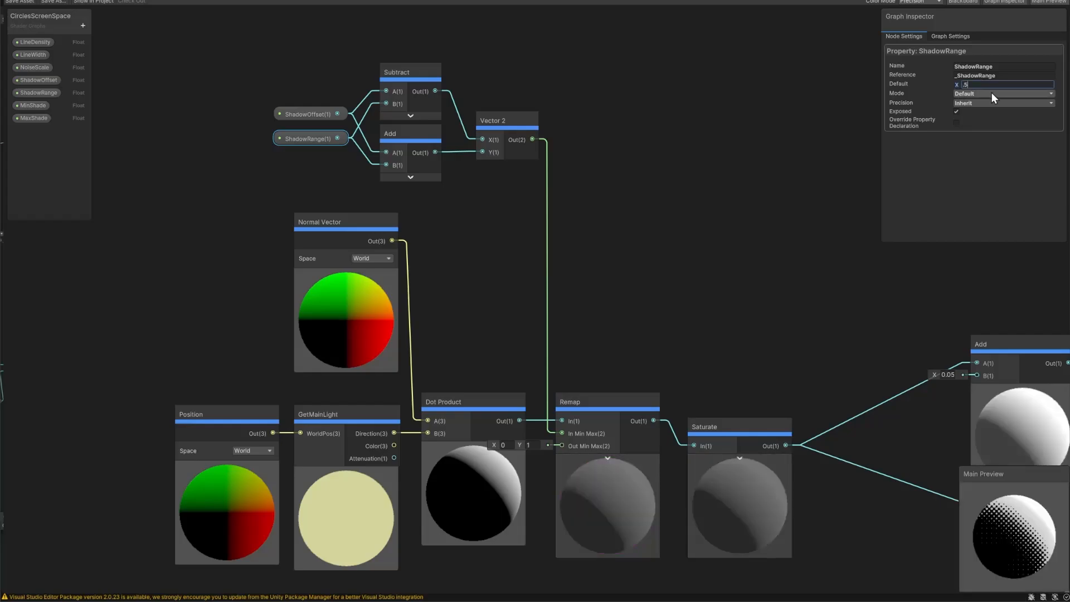
{"action": "left_click", "coordinate": [677, 218]}
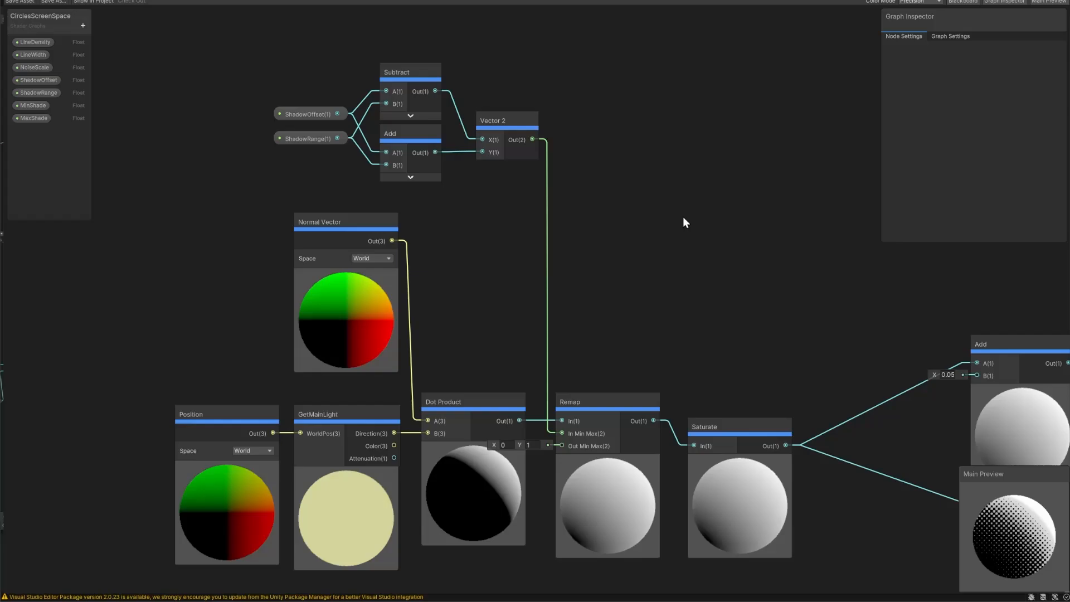
Examine the ShadowOffset property and how the saturated shading feeds the Add, Vector 2 and final Remap nodes.
{"action": "left_click", "coordinate": [293, 113]}
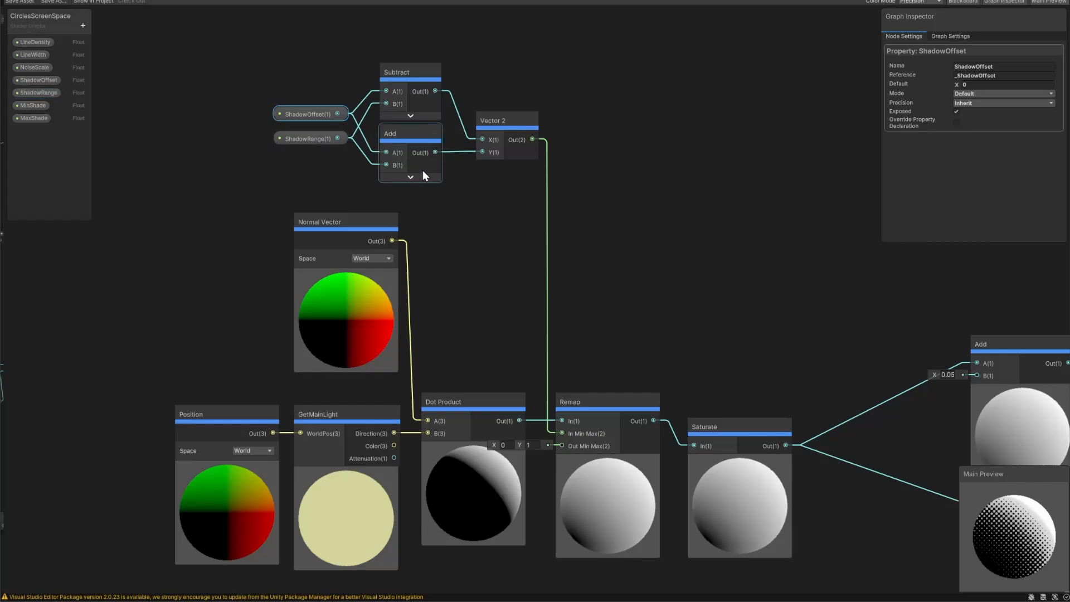
{"action": "middle_click_drag", "start_coordinate": [600, 297], "coordinate": [548, 237]}
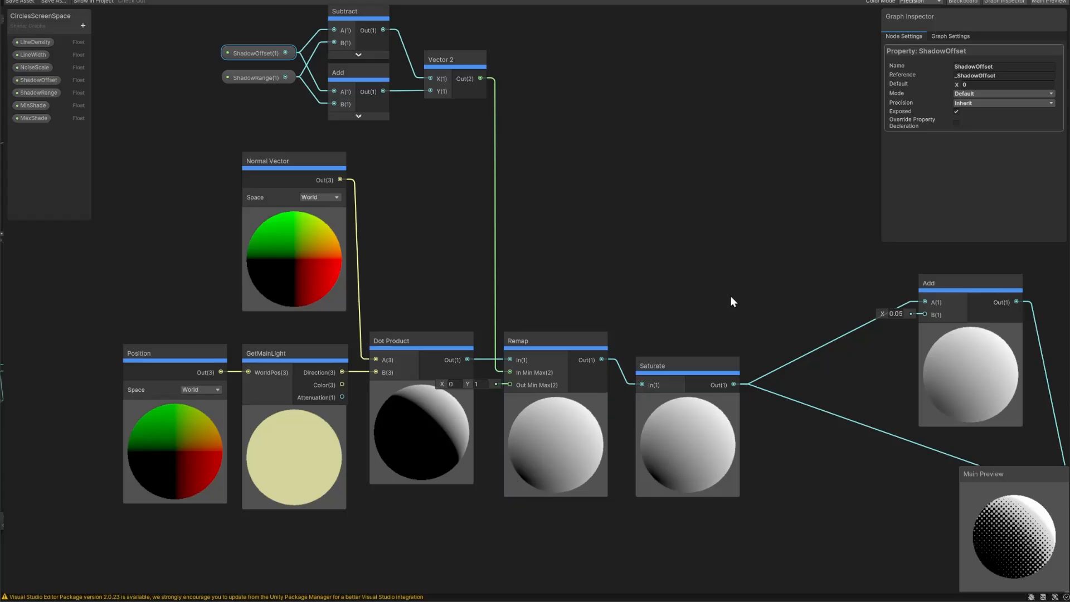
{"action": "middle_click_drag", "start_coordinate": [732, 302], "coordinate": [275, 101]}
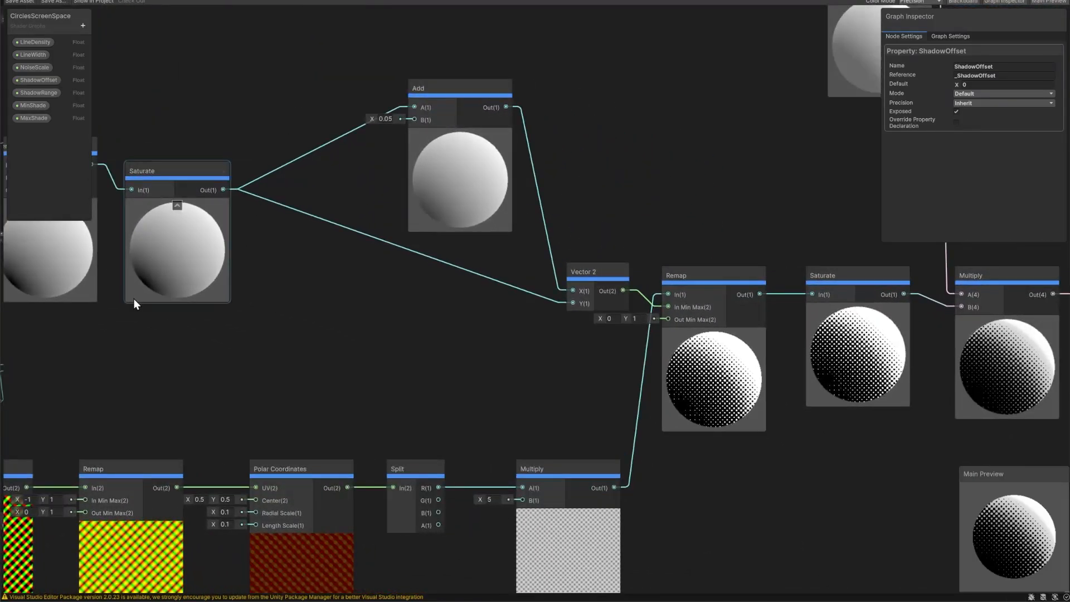
{"action": "middle_click_drag", "start_coordinate": [133, 299], "coordinate": [119, 128]}
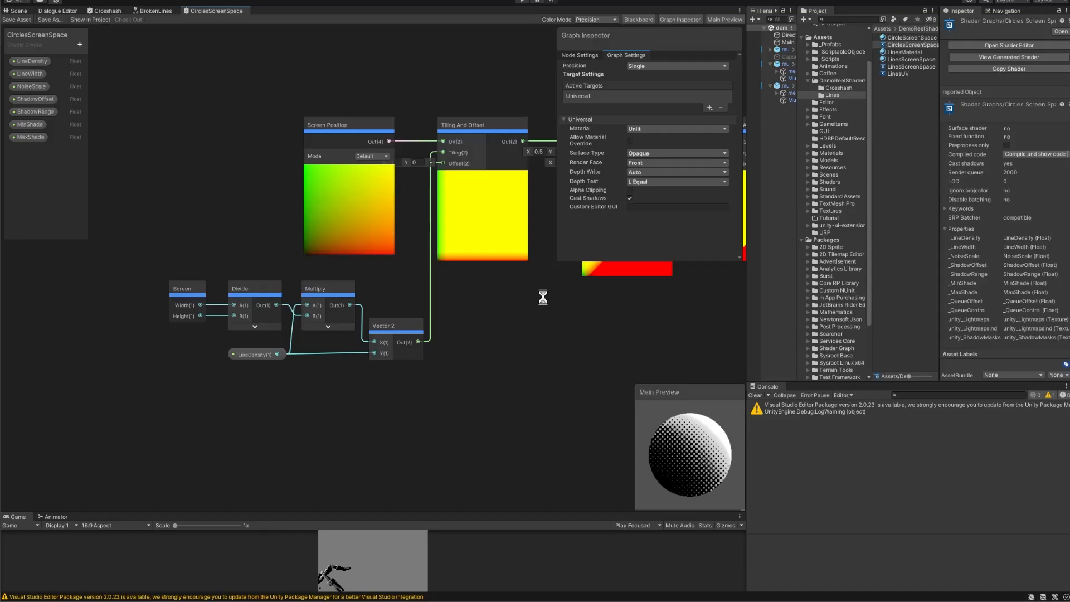
Examine how the Screen width and height, Divide, Multiply and LineDensity nodes feed Vector 2 and the tiling of Tiling And Offset.
{"action": "middle_click_drag", "start_coordinate": [543, 297], "coordinate": [410, 350]}
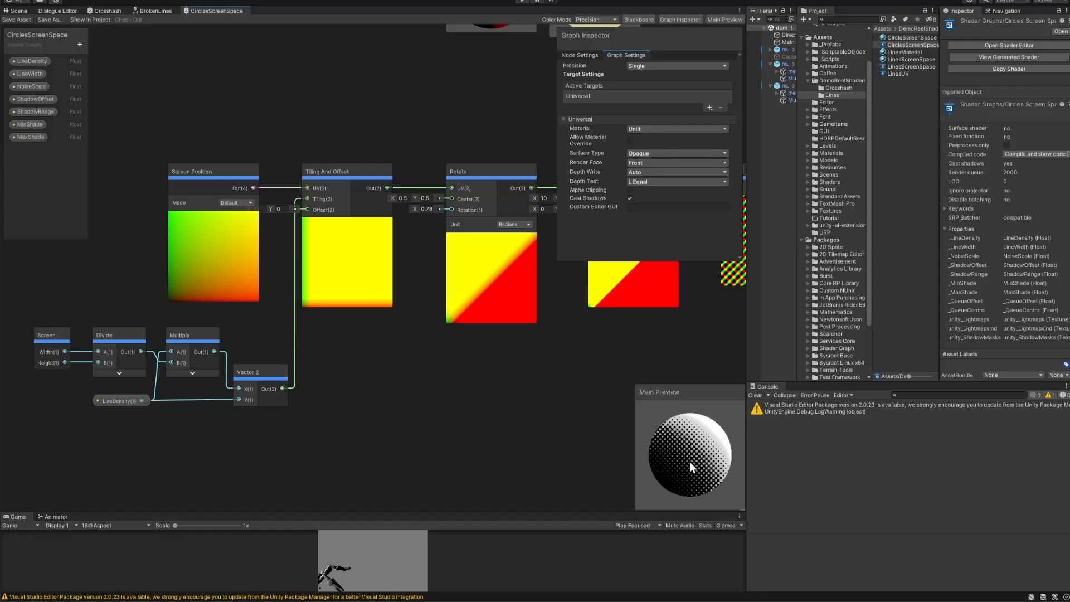
{"action": "middle_click_drag", "start_coordinate": [372, 408], "coordinate": [529, 414]}
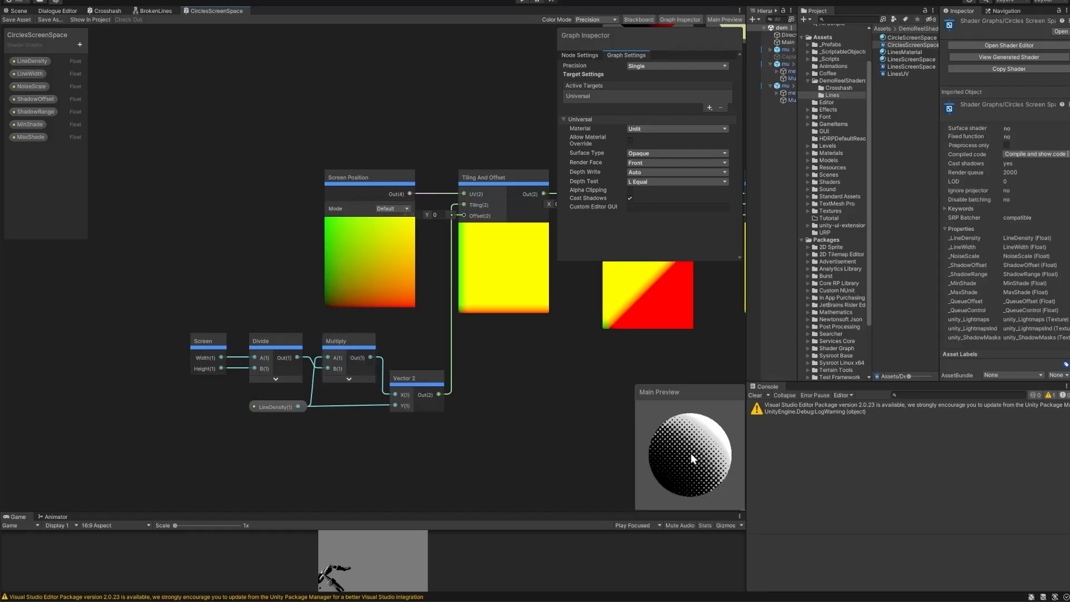
{"action": "scroll", "coordinate": [318, 446], "scroll_direction": "up", "scroll_amount": 4}
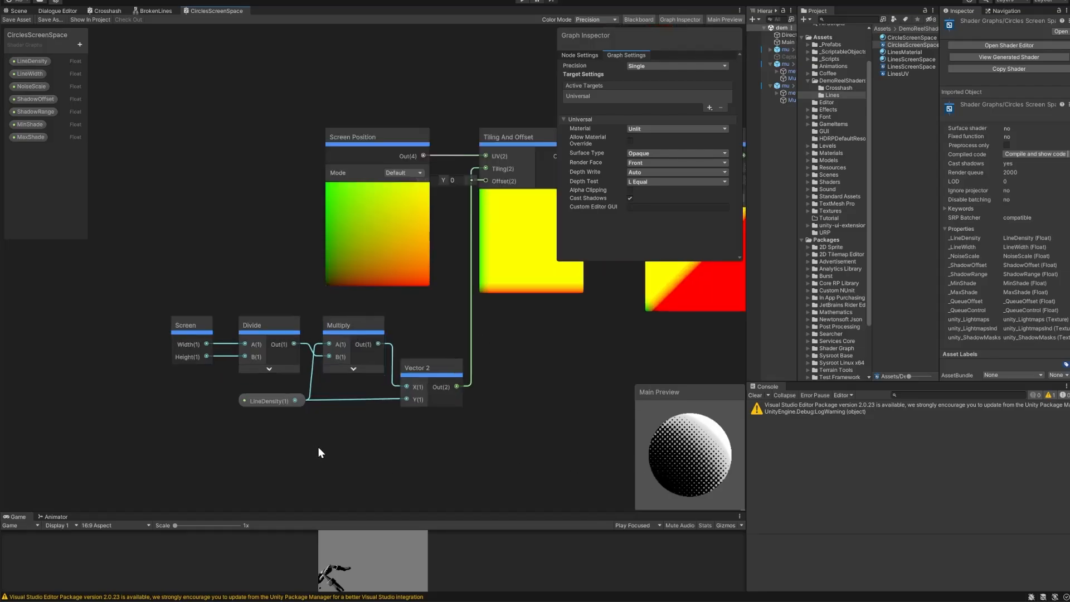
{"action": "middle_click_drag", "start_coordinate": [219, 437], "coordinate": [268, 398]}
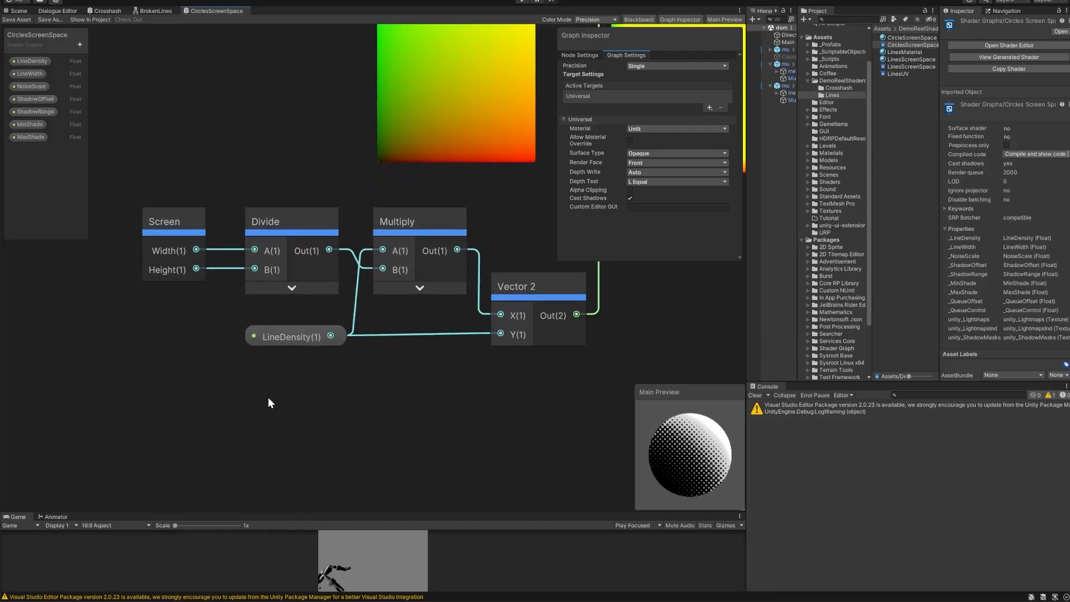
{"action": "left_click", "coordinate": [296, 337]}
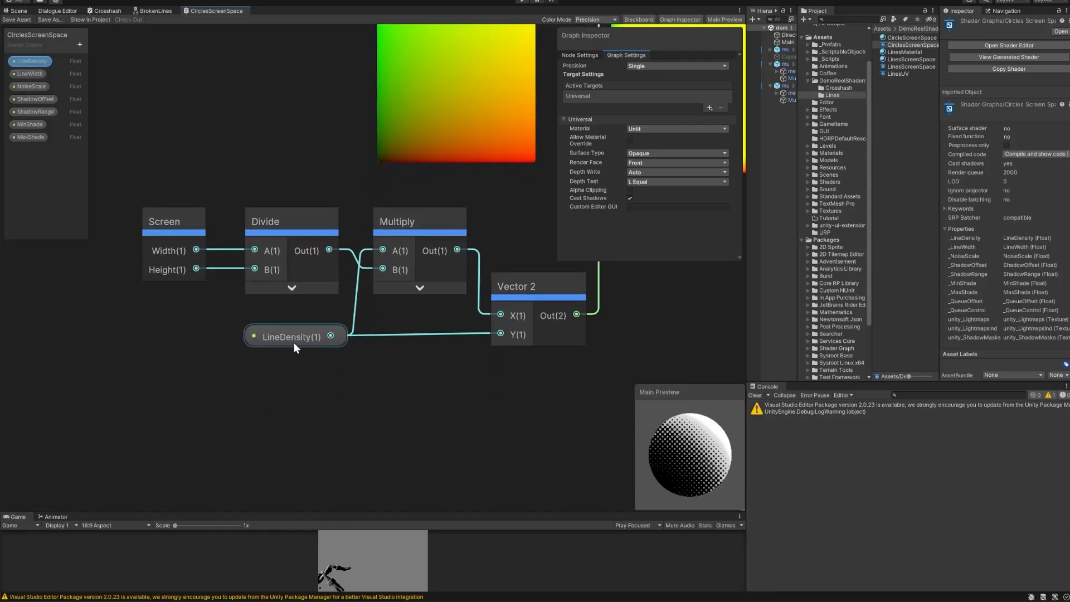
{"action": "middle_click_drag", "start_coordinate": [434, 403], "coordinate": [264, 489]}
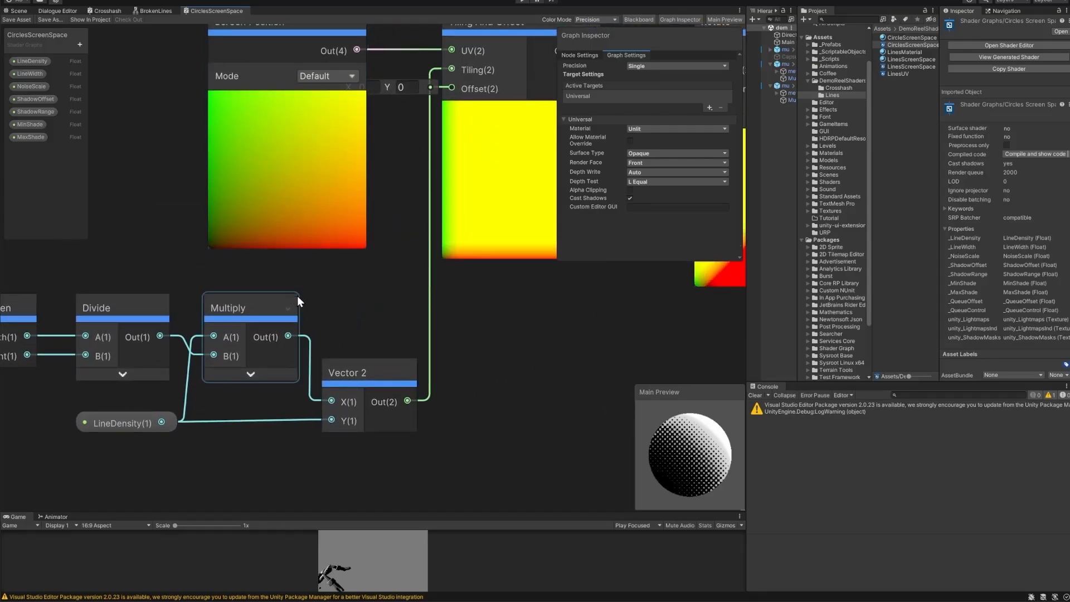
{"action": "middle_click_drag", "start_coordinate": [331, 306], "coordinate": [489, 287]}
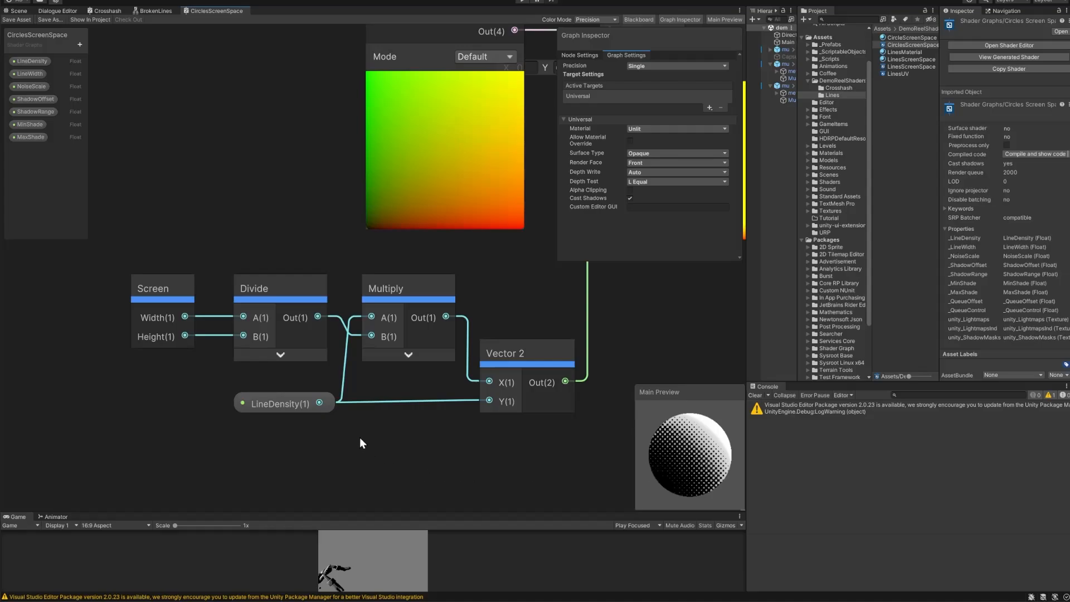
{"action": "middle_click_drag", "start_coordinate": [360, 437], "coordinate": [446, 401]}
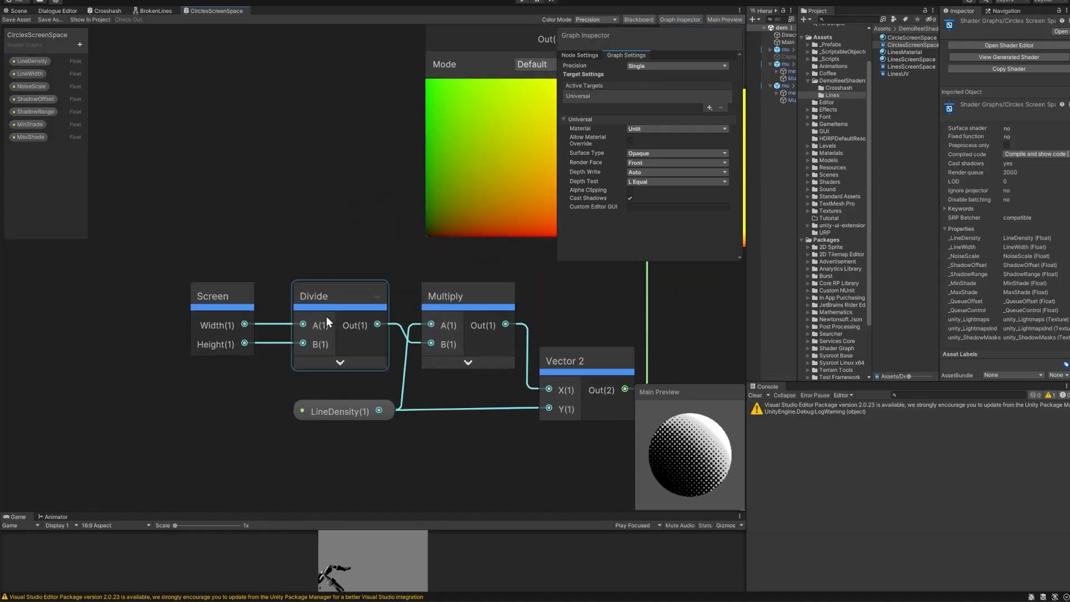
{"action": "left_click_drag", "start_coordinate": [216, 299], "coordinate": [220, 298]}
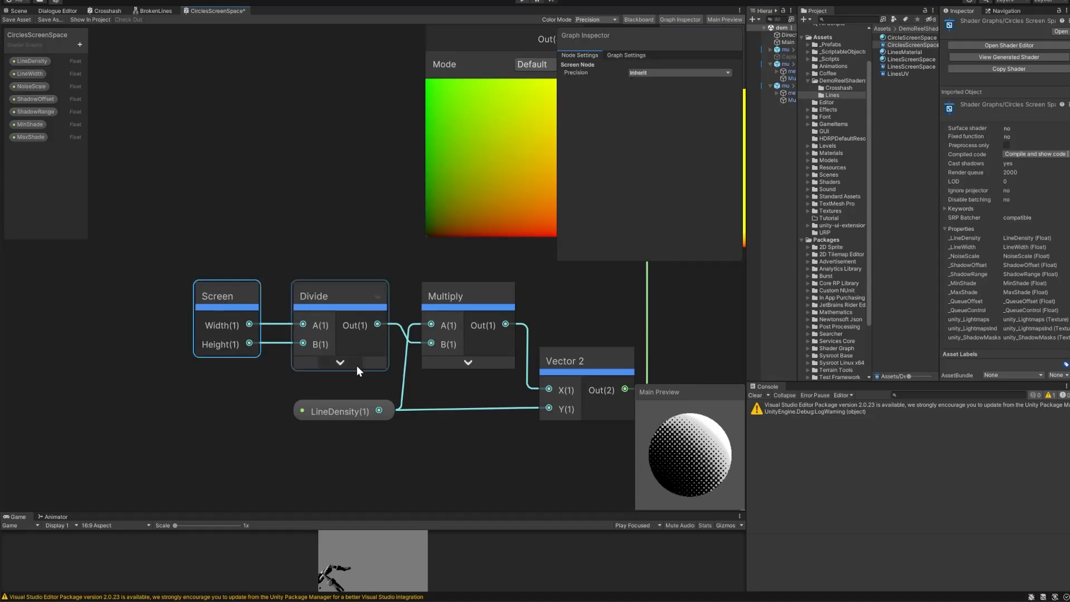
{"action": "middle_click_drag", "start_coordinate": [513, 398], "coordinate": [303, 400]}
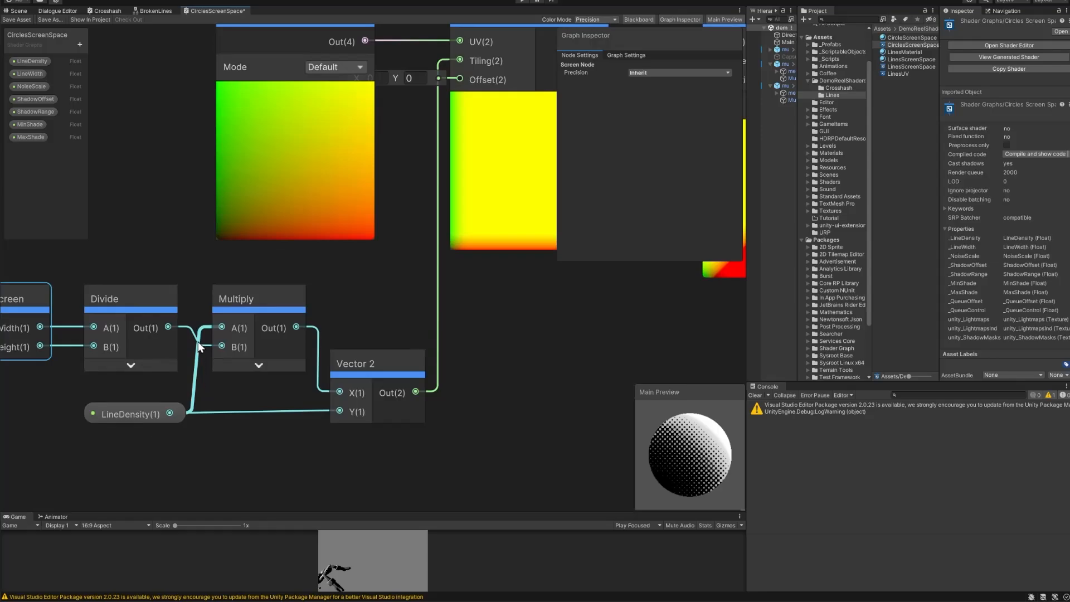
{"action": "left_click", "coordinate": [172, 404]}
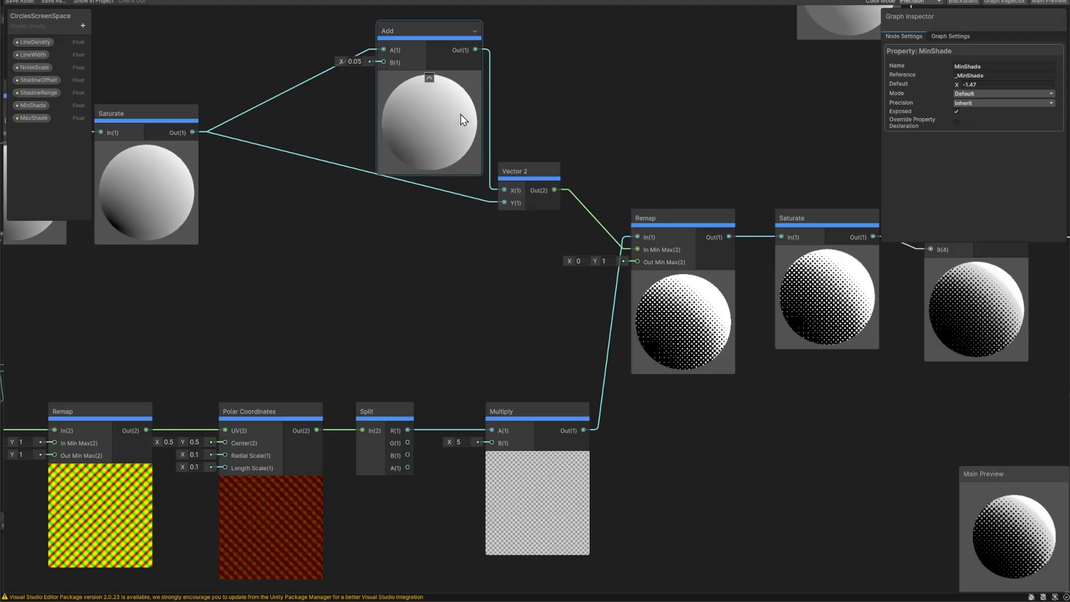
Examine how the remapped dot pattern is saturated, multiplied with the MinShade/MaxShade-driven BaseShader and fed into the fragment Base Color.
{"action": "middle_click_drag", "start_coordinate": [740, 143], "coordinate": [380, 159]}
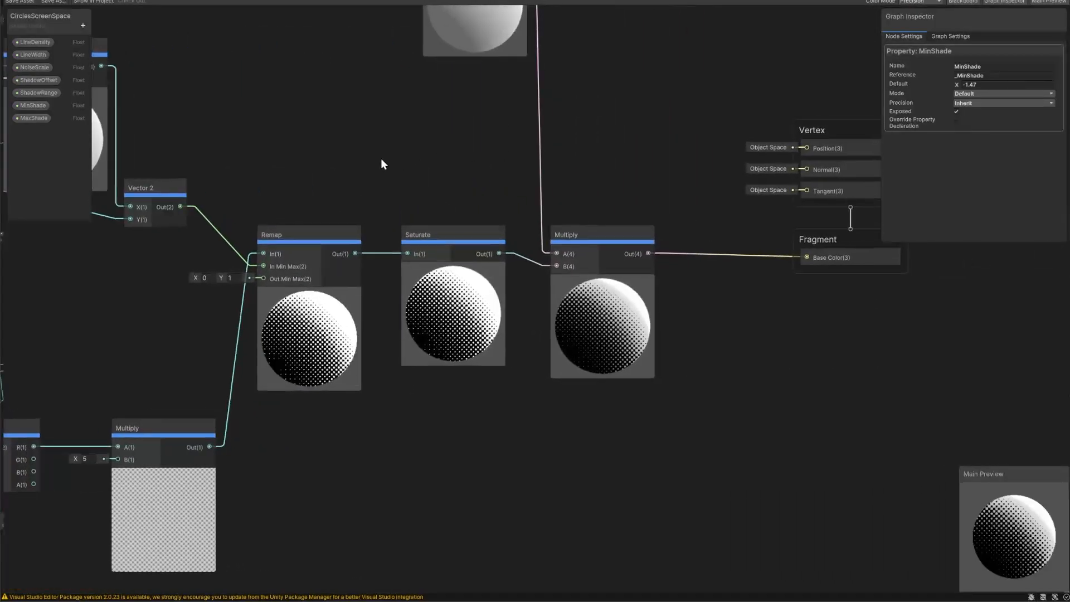
{"action": "middle_click_drag", "start_coordinate": [178, 371], "coordinate": [317, 353]}
{"action": "middle_click_drag", "start_coordinate": [558, 168], "coordinate": [412, 375]}
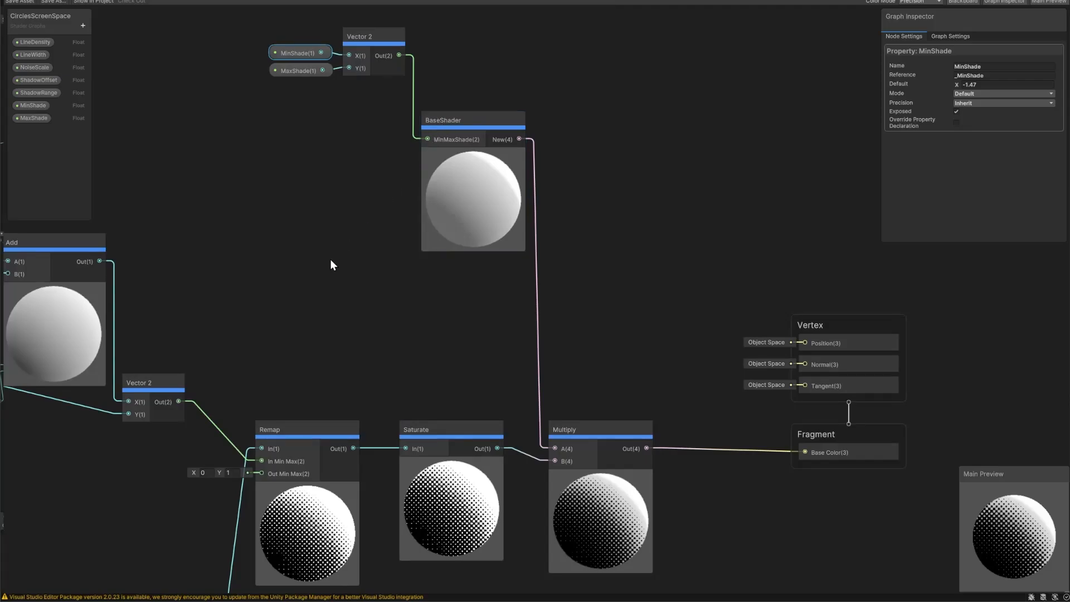
{"action": "middle_click_drag", "start_coordinate": [596, 517], "coordinate": [534, 440]}
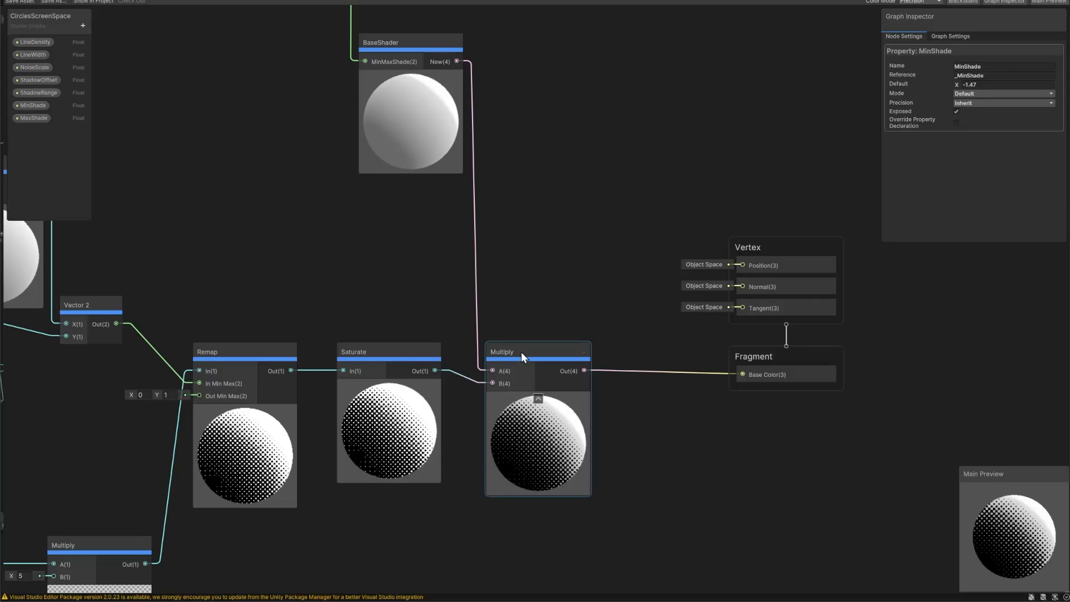
{"action": "middle_click_drag", "start_coordinate": [523, 206], "coordinate": [547, 255]}
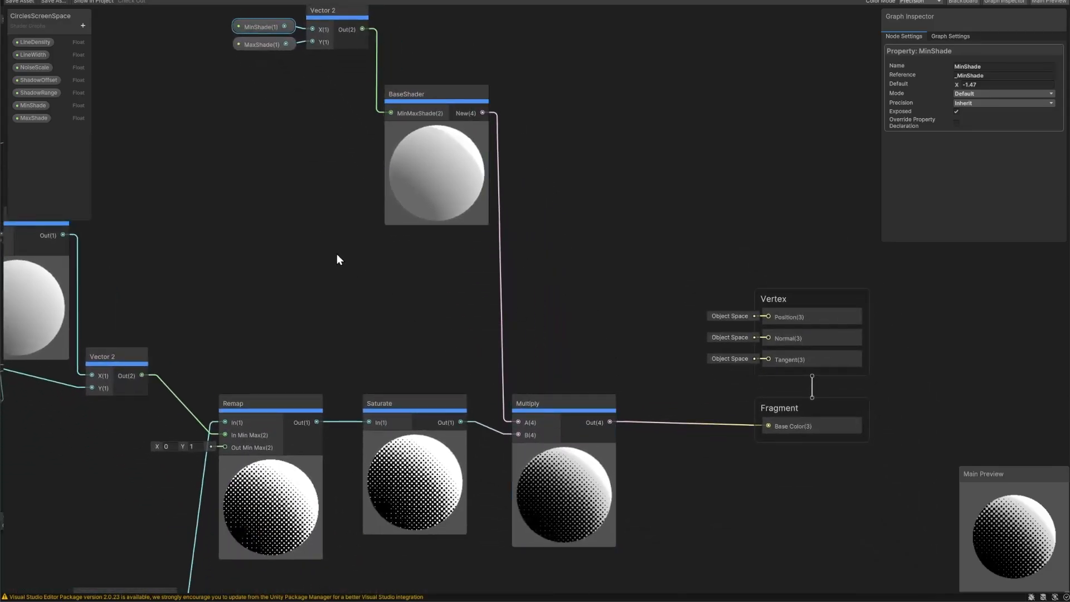
{"action": "middle_click_drag", "start_coordinate": [391, 313], "coordinate": [450, 178]}
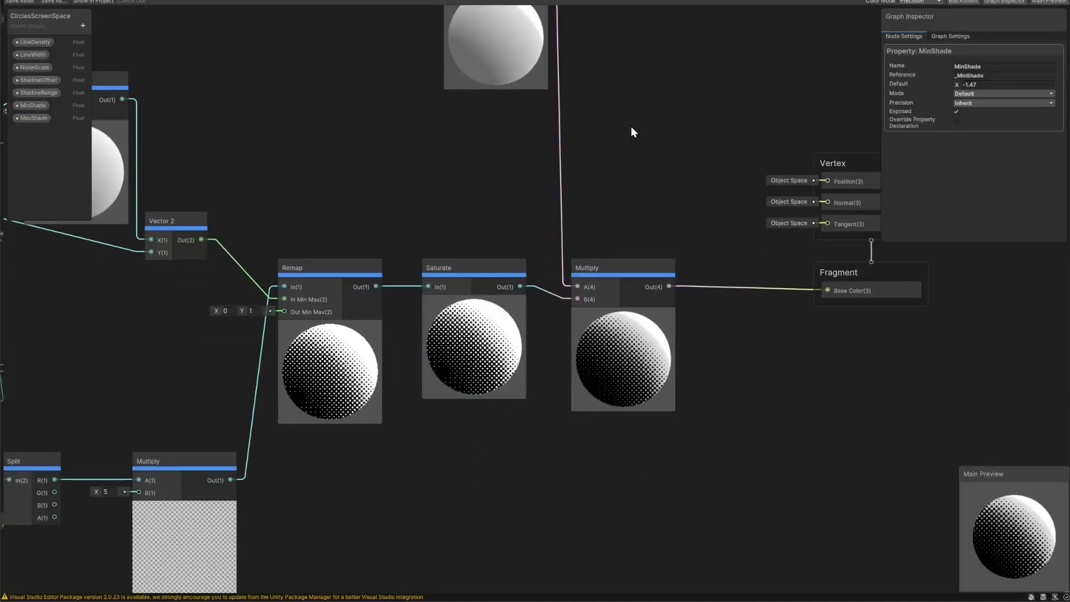
{"action": "middle_click_drag", "start_coordinate": [631, 131], "coordinate": [554, 312]}
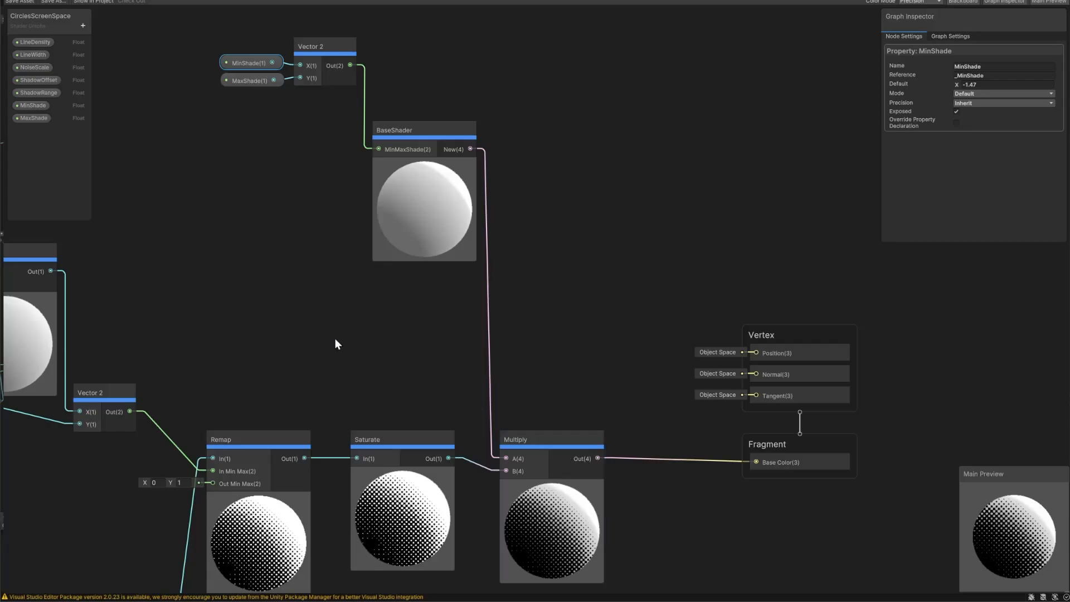
{"action": "middle_click_drag", "start_coordinate": [335, 343], "coordinate": [474, 338]}
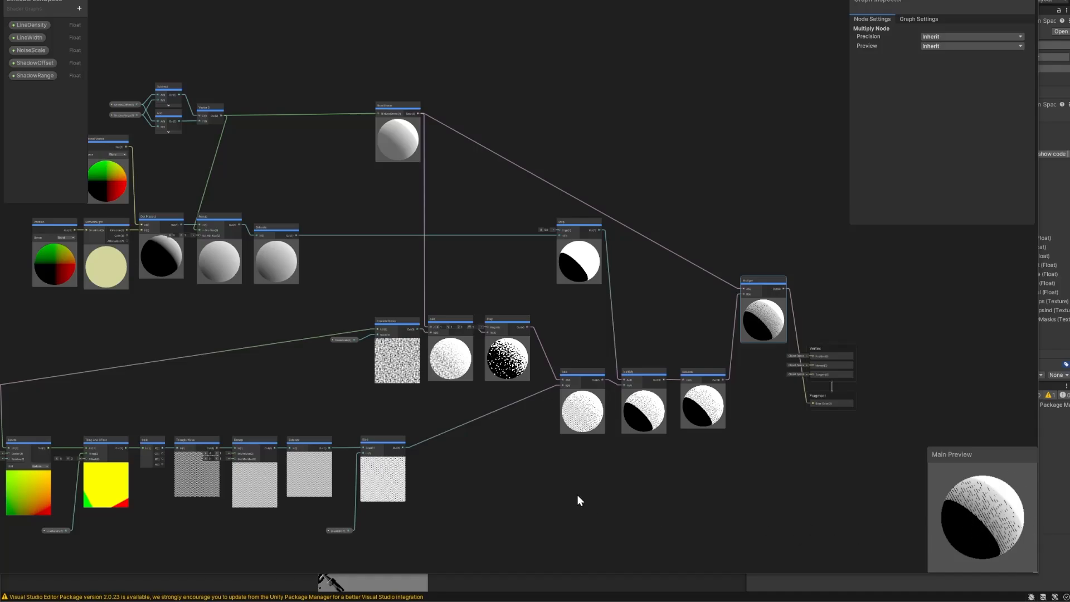
Examine the broken-lines graph's pattern chain from Screen Position, Rotate and Tiling And Offset through Triangle Wave, Remap and Saturate to Step.
{"action": "middle_click_drag", "start_coordinate": [510, 503], "coordinate": [680, 492]}
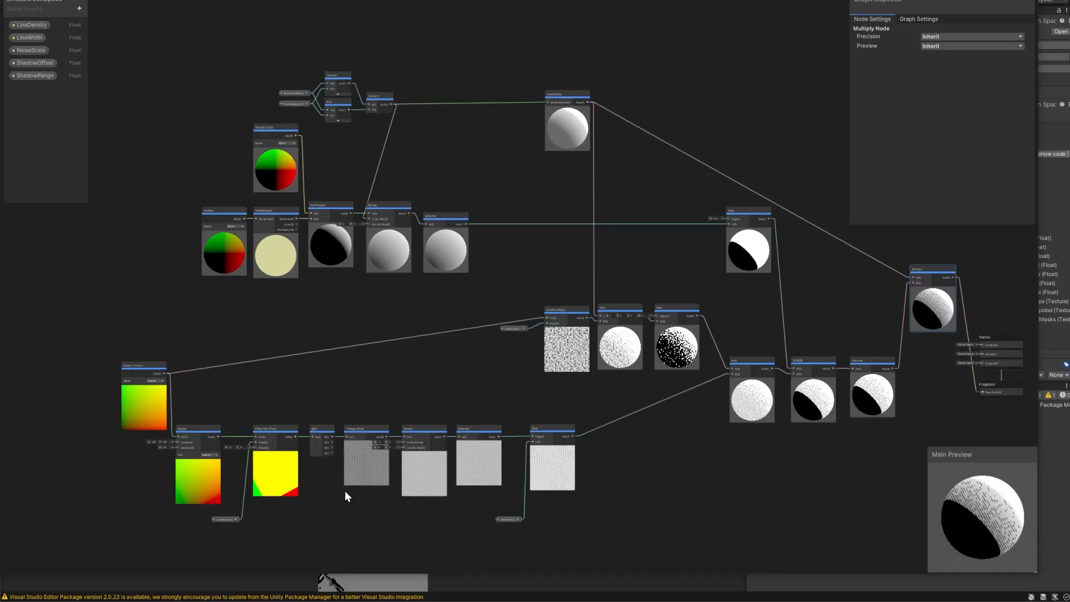
{"action": "scroll", "coordinate": [349, 515], "scroll_direction": "up", "scroll_amount": 5}
{"action": "scroll", "coordinate": [357, 513], "scroll_direction": "up", "scroll_amount": 2}
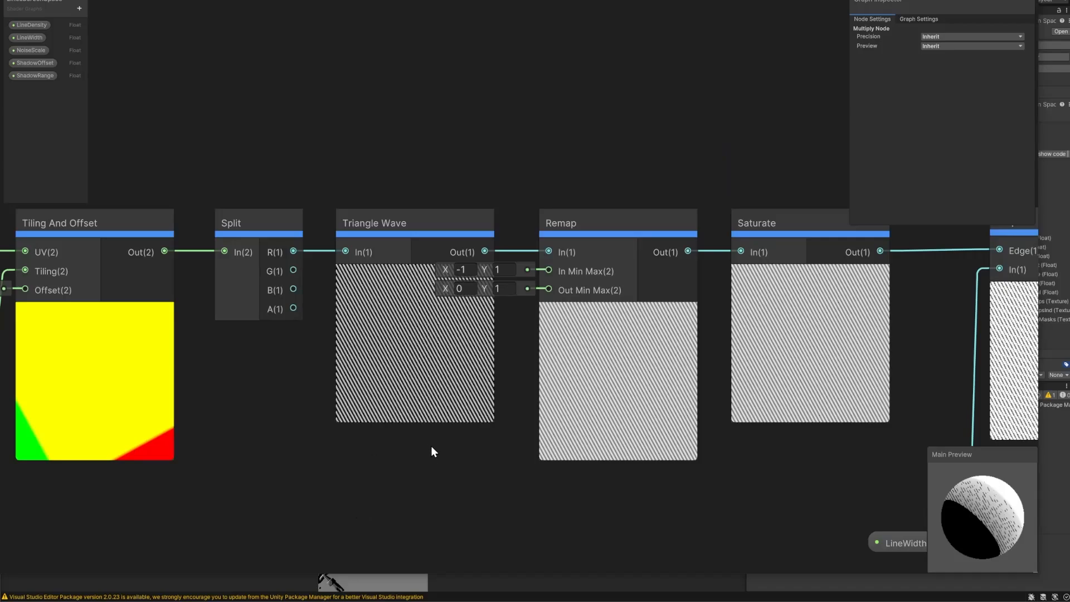
{"action": "scroll", "coordinate": [421, 465], "scroll_direction": "down", "scroll_amount": 2}
{"action": "middle_click_drag", "start_coordinate": [443, 465], "coordinate": [499, 455]}
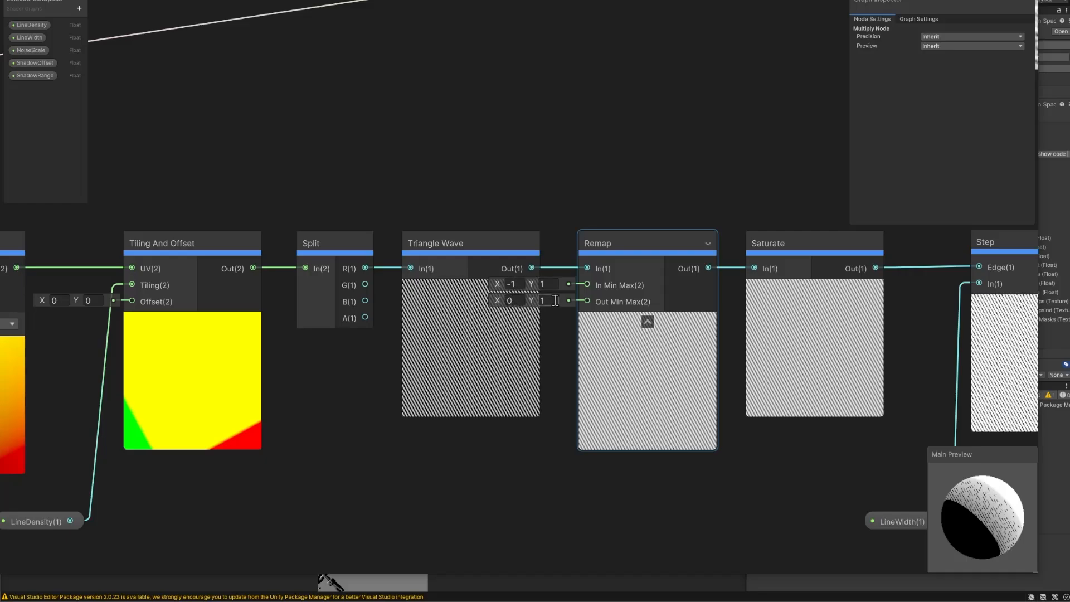
{"action": "left_click", "coordinate": [468, 366]}
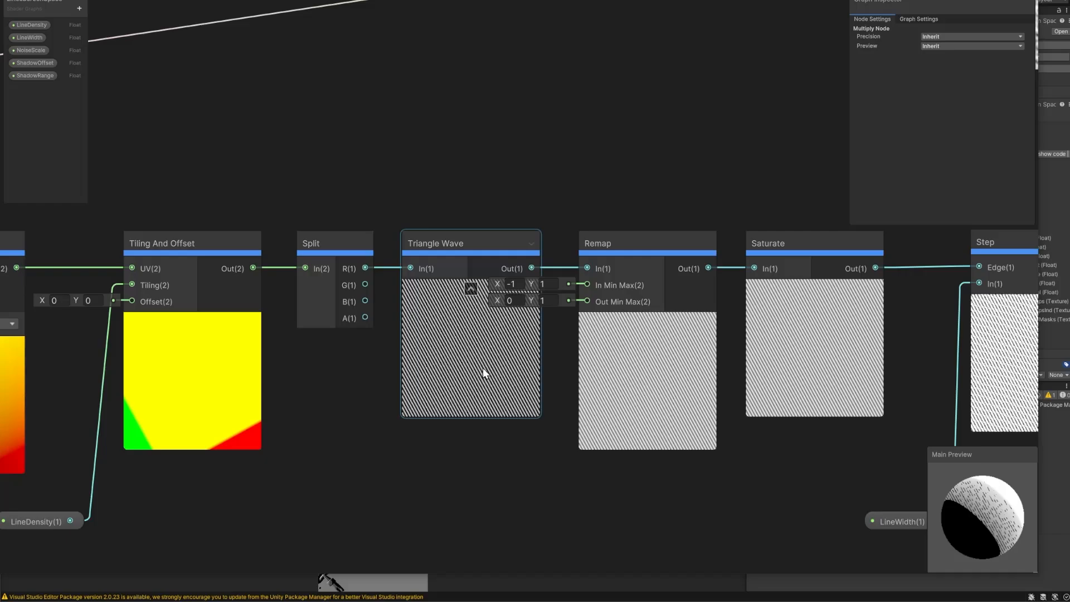
{"action": "middle_click_drag", "start_coordinate": [661, 168], "coordinate": [550, 174]}
{"action": "middle_click_drag", "start_coordinate": [737, 217], "coordinate": [551, 216]}
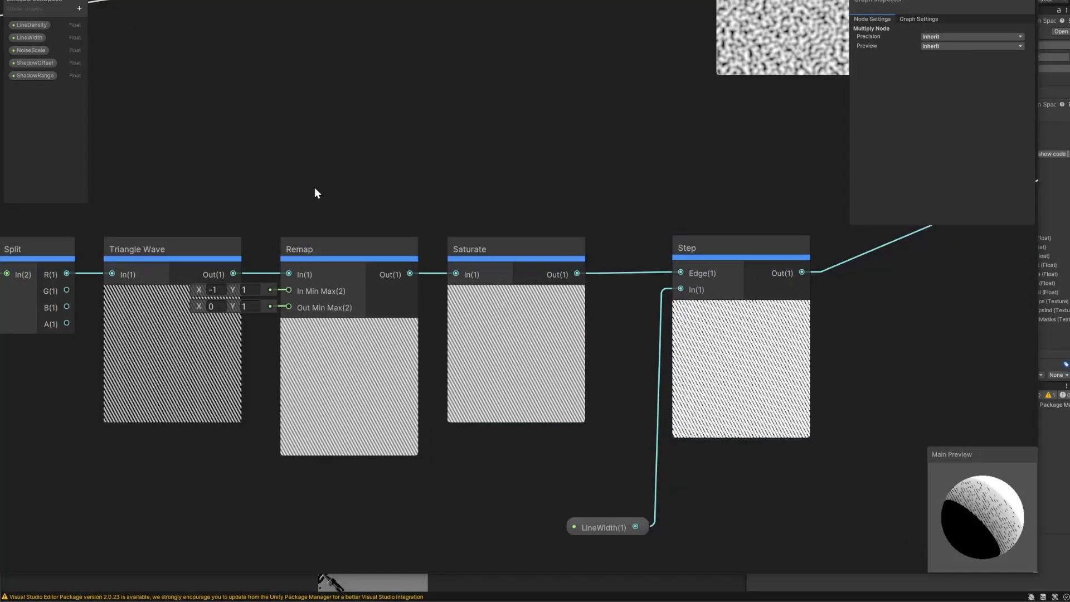
{"action": "middle_click_drag", "start_coordinate": [313, 191], "coordinate": [789, 232]}
{"action": "middle_click_drag", "start_coordinate": [424, 219], "coordinate": [443, 218]}
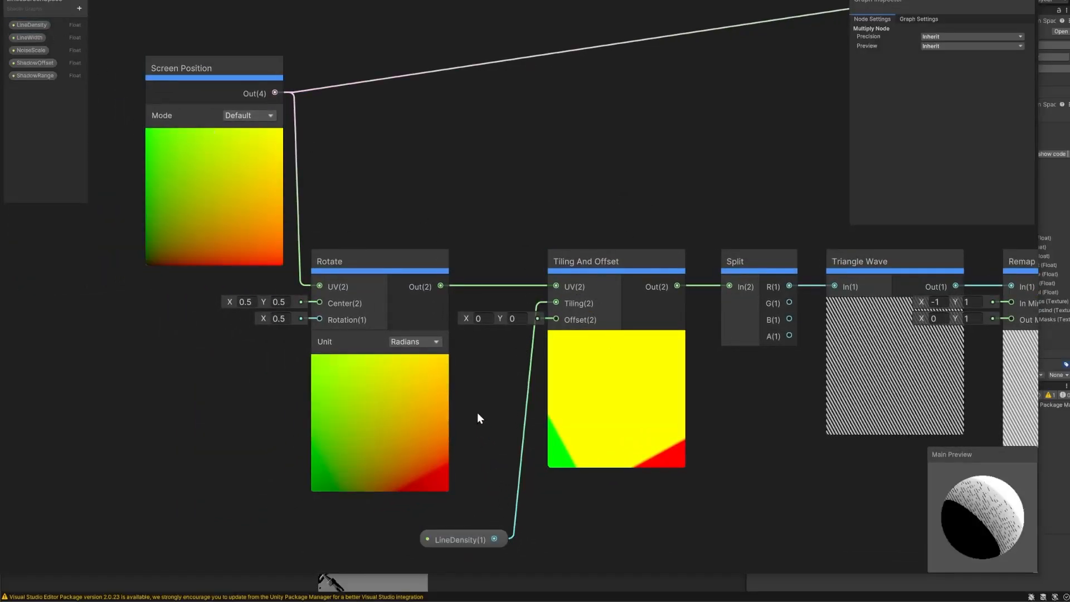
{"action": "middle_click_drag", "start_coordinate": [397, 208], "coordinate": [519, 213]}
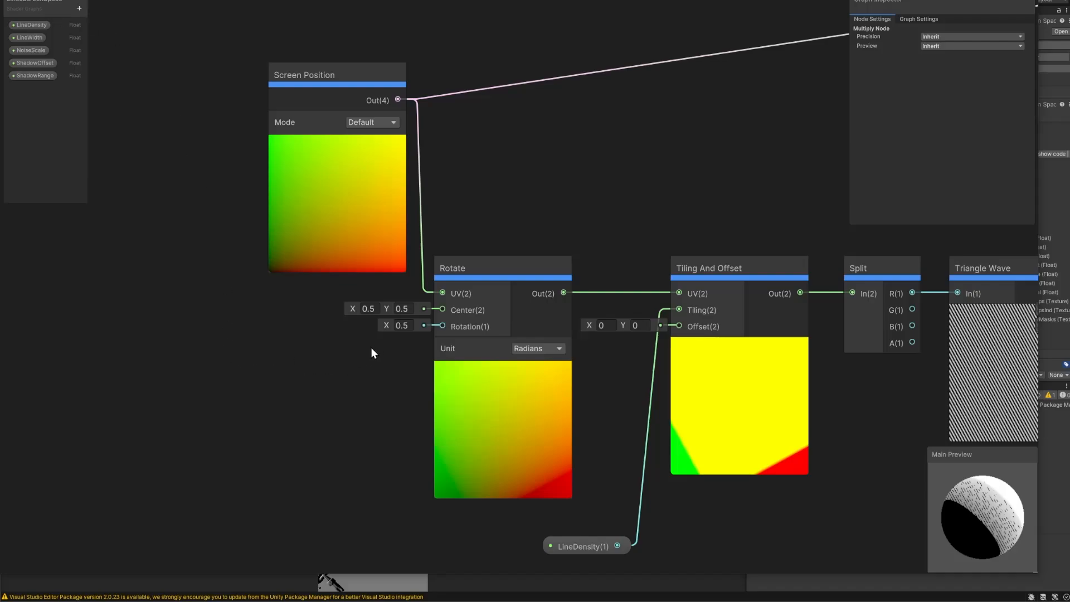
{"action": "middle_click_drag", "start_coordinate": [693, 197], "coordinate": [200, 172]}
{"action": "scroll", "coordinate": [534, 187], "scroll_direction": "down", "scroll_amount": 1}
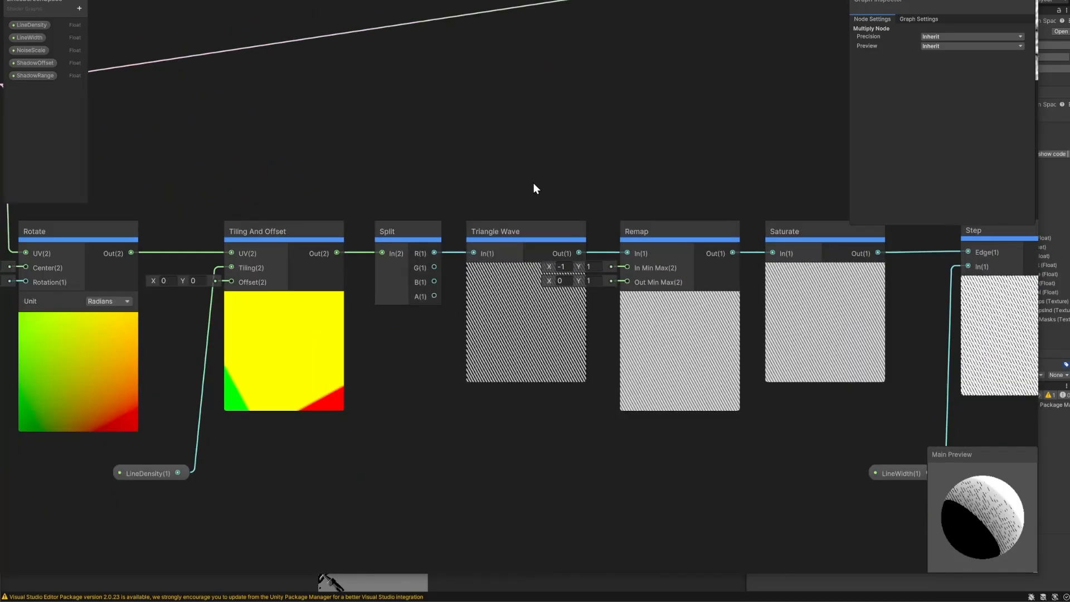
Move the LineWidth property node closer to the Step node of the line pattern and inspect the Step result.
{"action": "middle_click_drag", "start_coordinate": [670, 160], "coordinate": [261, 172]}
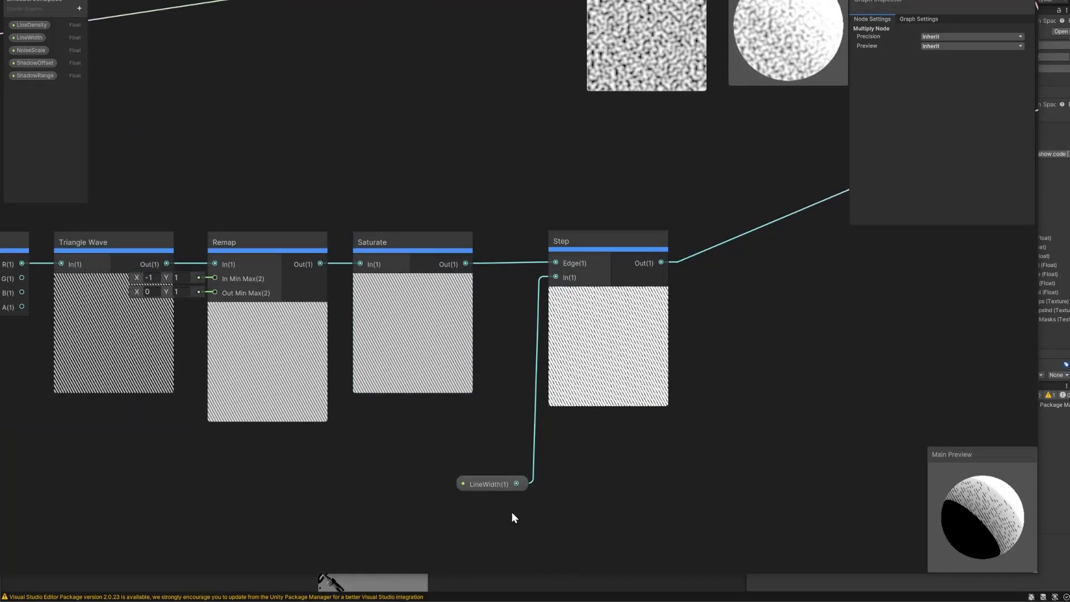
{"action": "left_click_drag", "start_coordinate": [492, 488], "coordinate": [476, 425]}
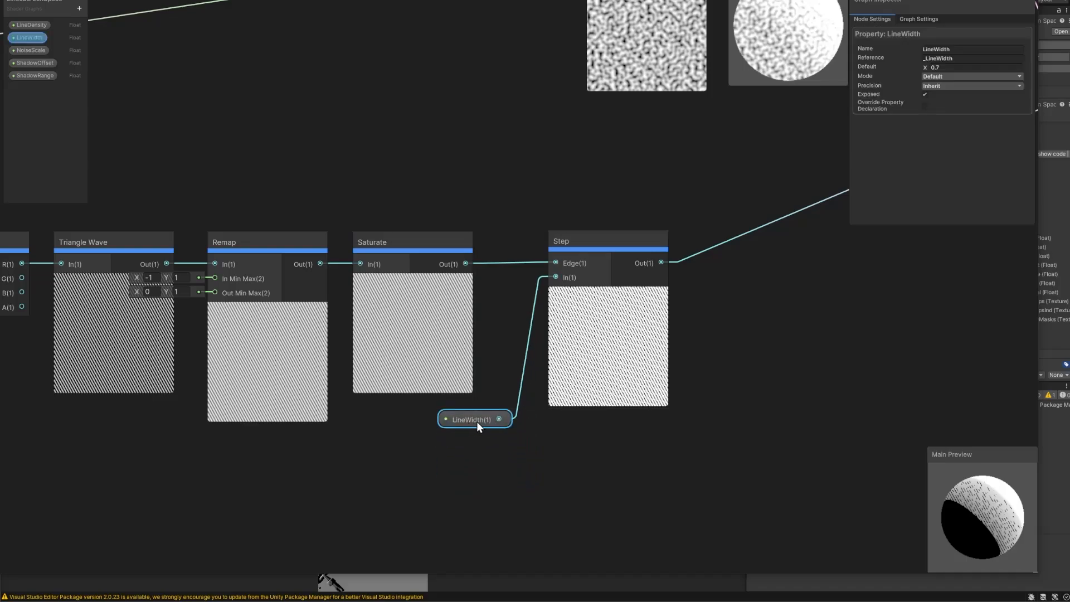
{"action": "middle_click_drag", "start_coordinate": [768, 334], "coordinate": [580, 334]}
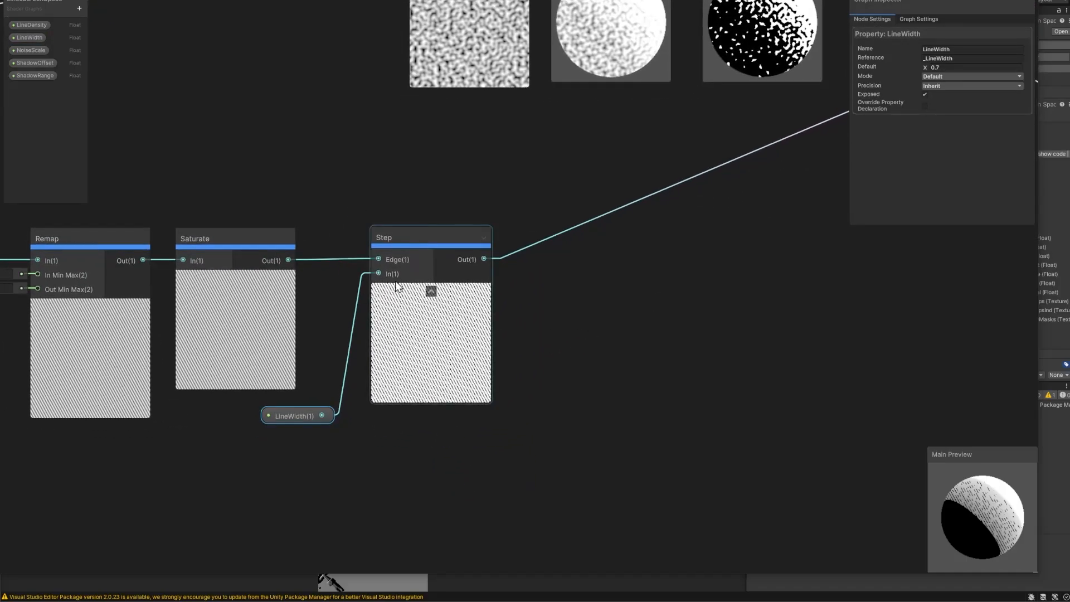
{"action": "scroll", "coordinate": [403, 346], "scroll_direction": "up", "scroll_amount": 5}
{"action": "scroll", "coordinate": [408, 352], "scroll_direction": "down", "scroll_amount": 4}
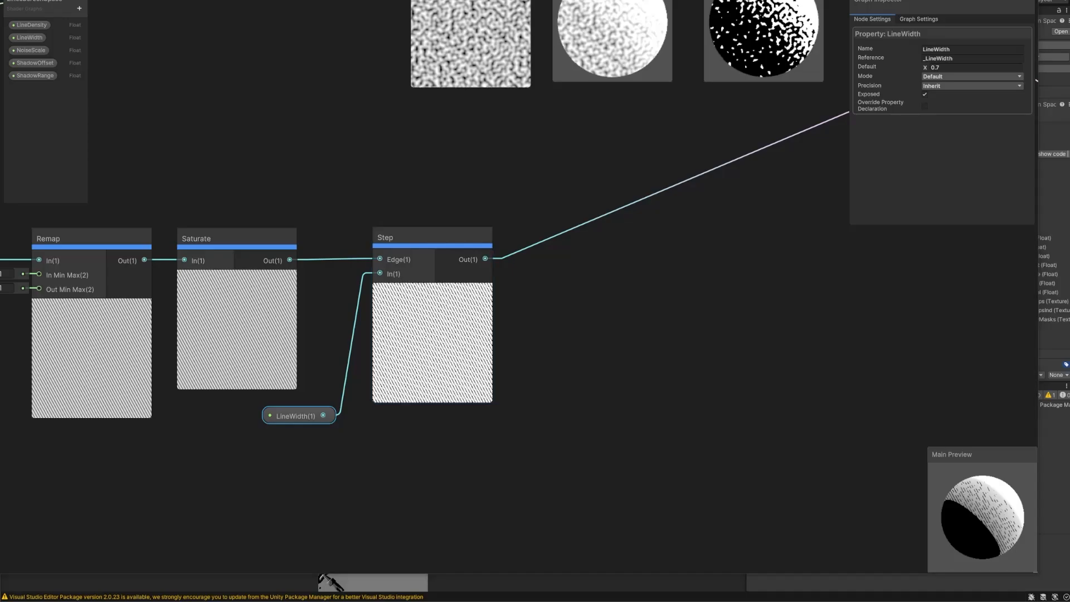
Select the ShadowOffset, ShadowRange, Subtract, Add and Vector 2 nodes together and shift them left above the Normal Vector node.
{"action": "middle_click_drag", "start_coordinate": [299, 121], "coordinate": [498, 493]}
{"action": "scroll", "coordinate": [397, 295], "scroll_direction": "down", "scroll_amount": 2}
{"action": "middle_click_drag", "start_coordinate": [209, 266], "coordinate": [492, 521]}
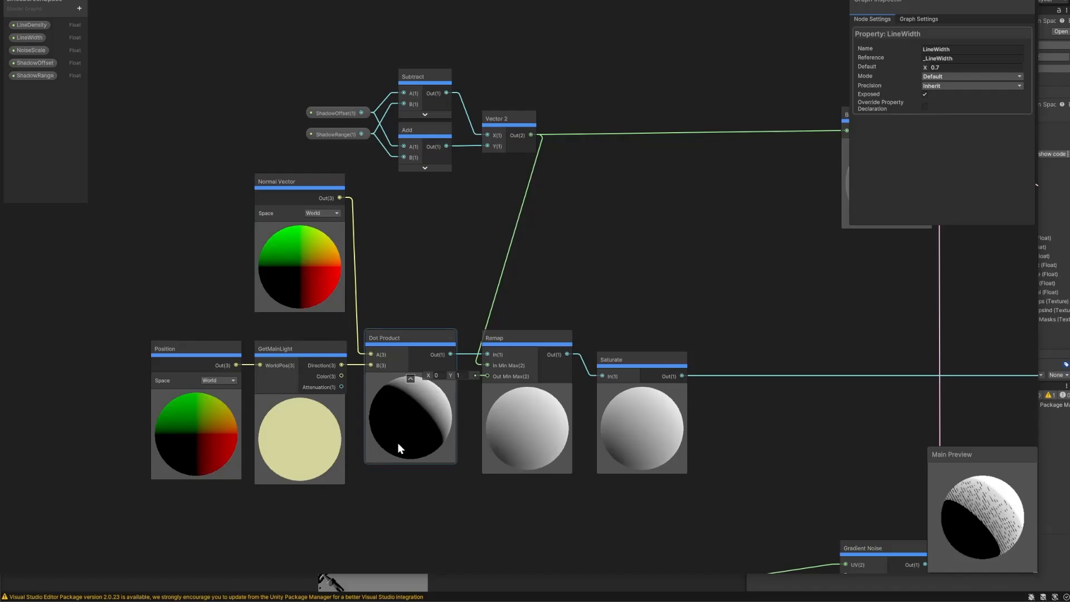
{"action": "left_click_drag", "start_coordinate": [328, 55], "coordinate": [438, 112]}
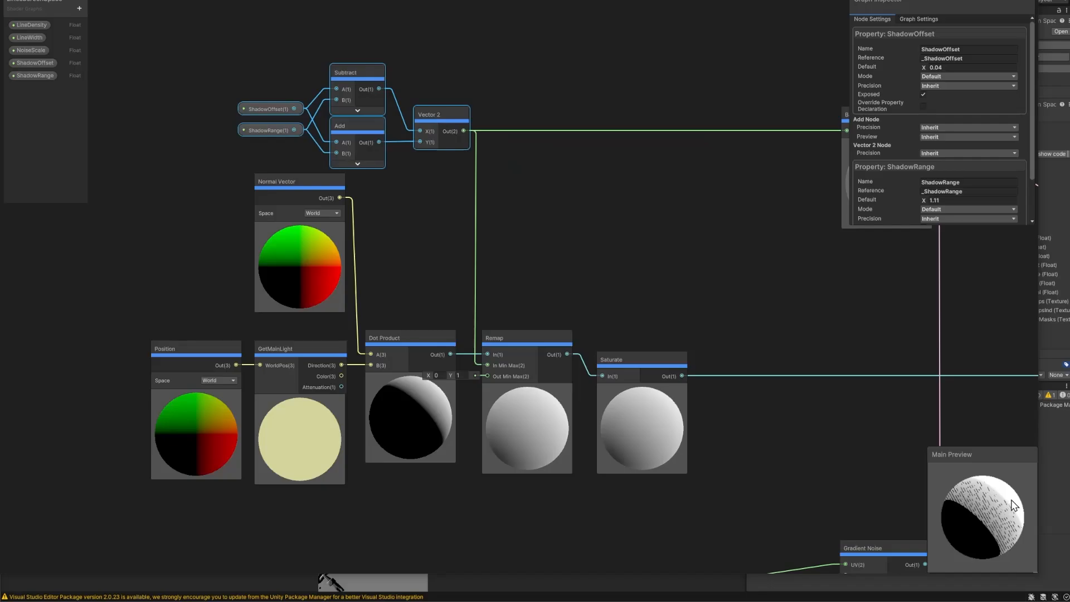
Examine how BaseShader and Gradient Noise combine through Add and Step and join the line pattern before the Multiply and Saturate nodes.
{"action": "middle_click_drag", "start_coordinate": [777, 265], "coordinate": [483, 270]}
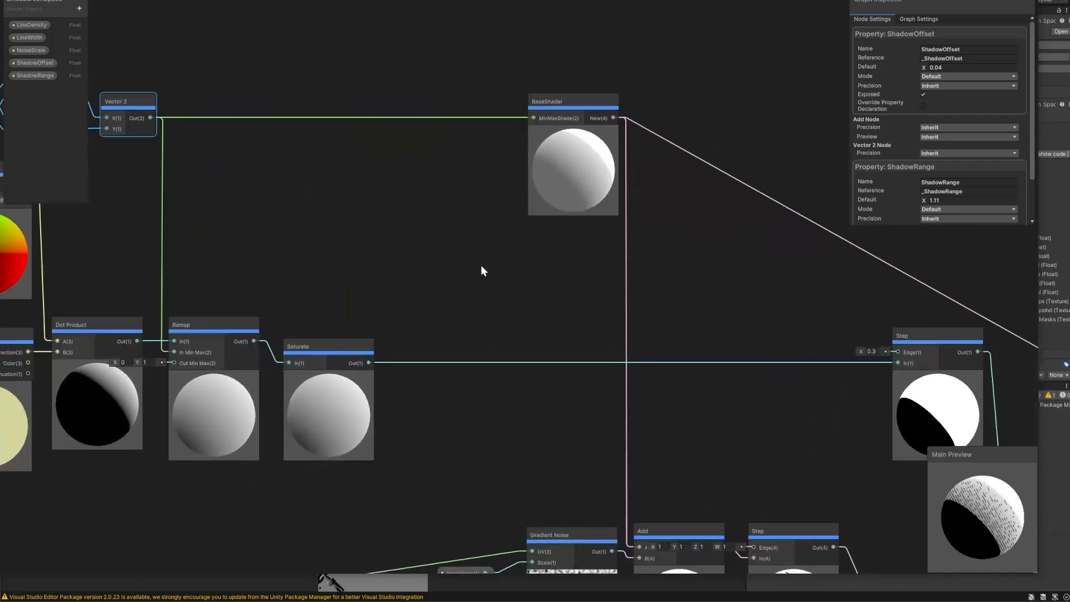
{"action": "middle_click_drag", "start_coordinate": [524, 479], "coordinate": [722, 352]}
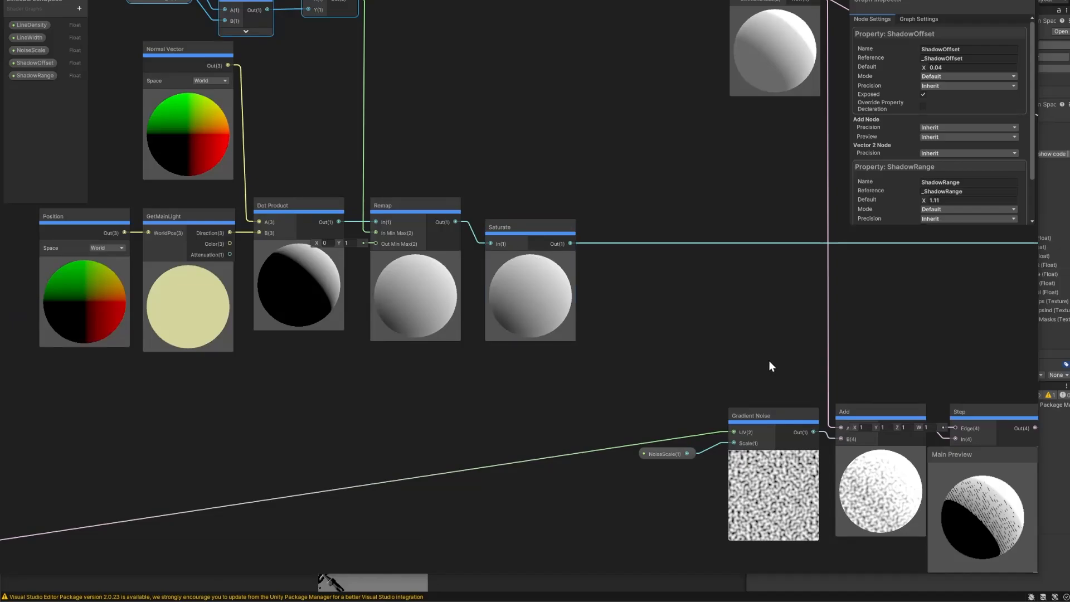
{"action": "middle_click_drag", "start_coordinate": [768, 362], "coordinate": [239, 146]}
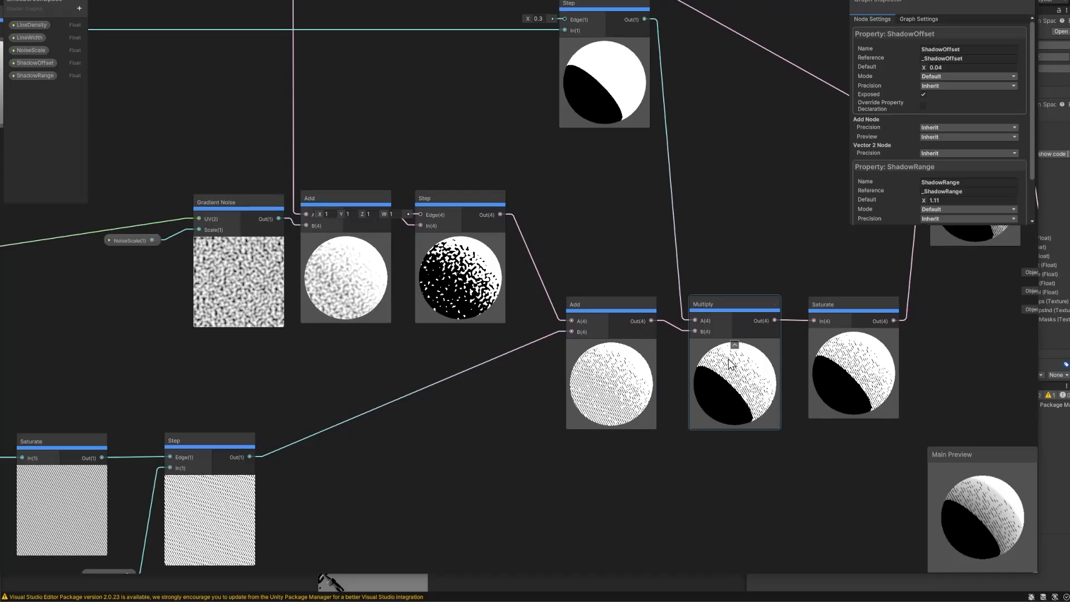
Examine how the NoiseScale property drives Gradient Noise and how BaseShader is added to the noise before the Step node.
{"action": "middle_click_drag", "start_coordinate": [410, 363], "coordinate": [615, 390]}
{"action": "middle_click_drag", "start_coordinate": [290, 375], "coordinate": [666, 336]}
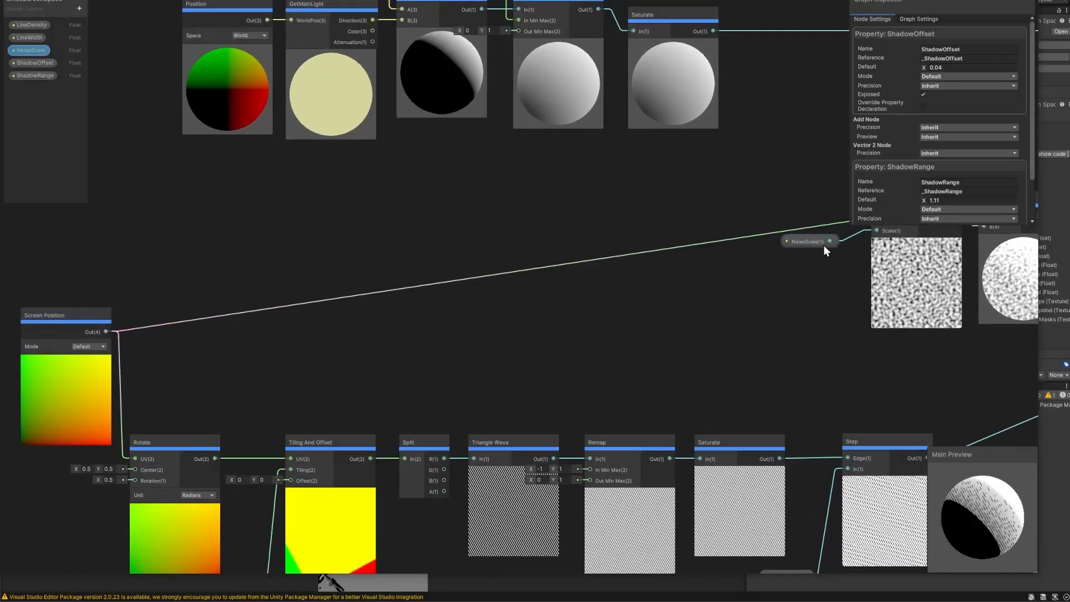
{"action": "middle_click_drag", "start_coordinate": [820, 289], "coordinate": [680, 330]}
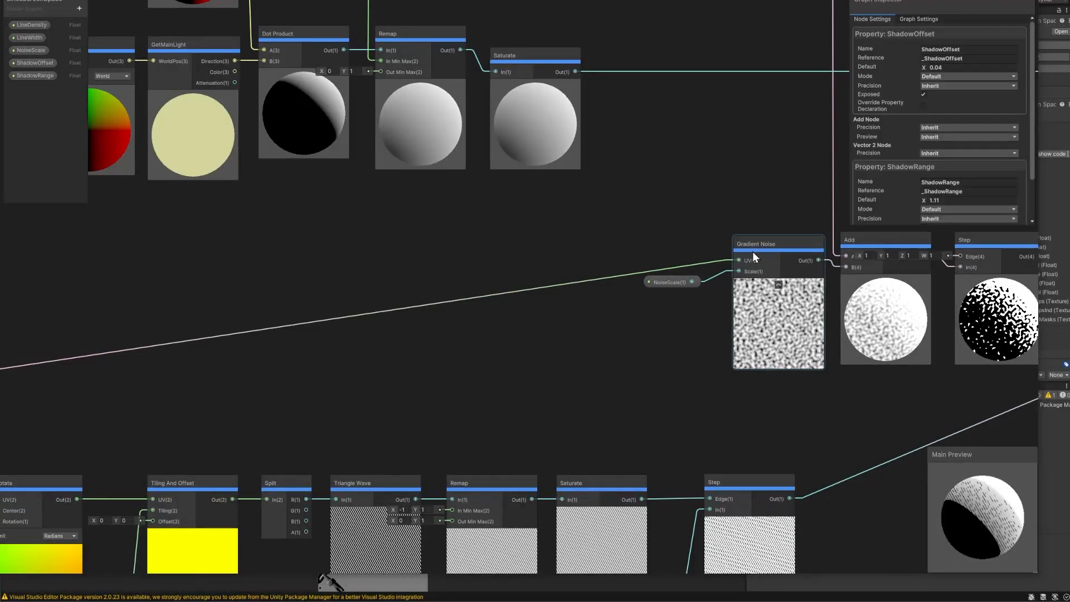
{"action": "middle_click_drag", "start_coordinate": [667, 239], "coordinate": [315, 270]}
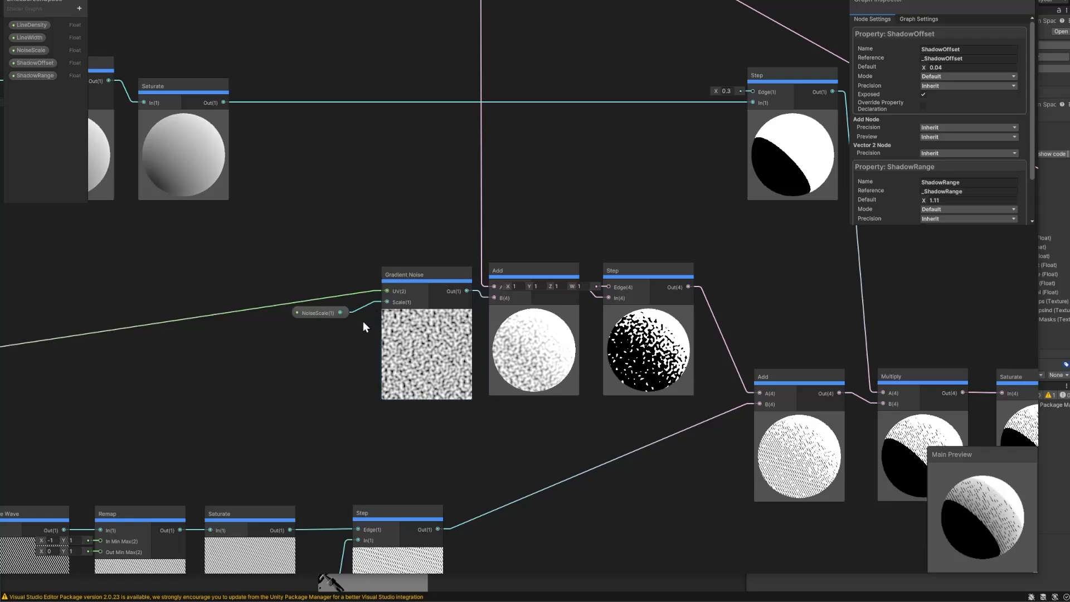
{"action": "left_click", "coordinate": [320, 315]}
{"action": "middle_click_drag", "start_coordinate": [320, 317], "coordinate": [166, 323]}
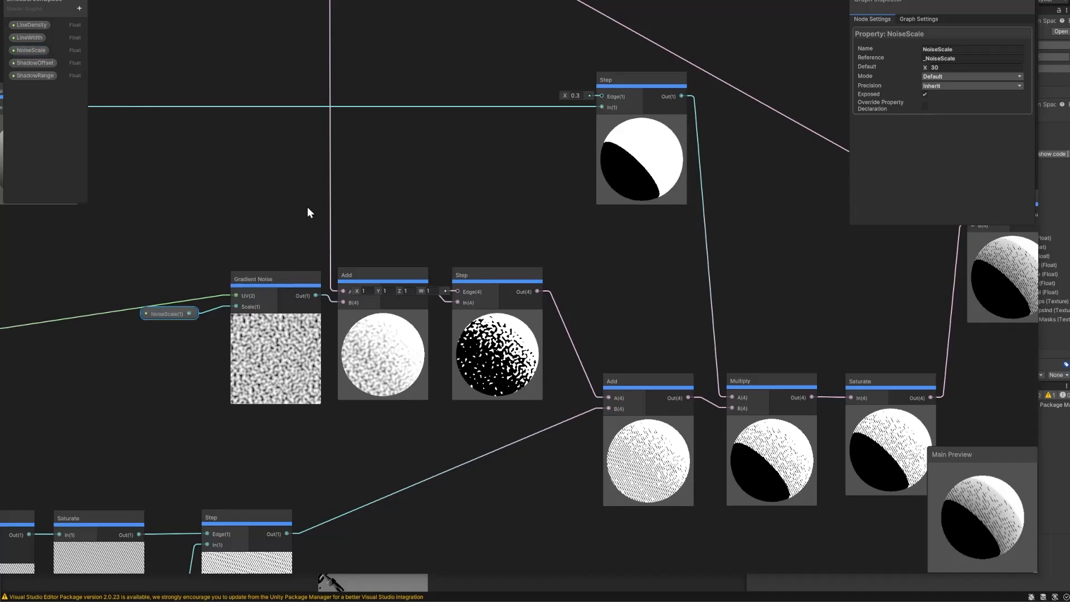
{"action": "middle_click_drag", "start_coordinate": [393, 204], "coordinate": [435, 263]}
{"action": "middle_click_drag", "start_coordinate": [432, 193], "coordinate": [534, 310]}
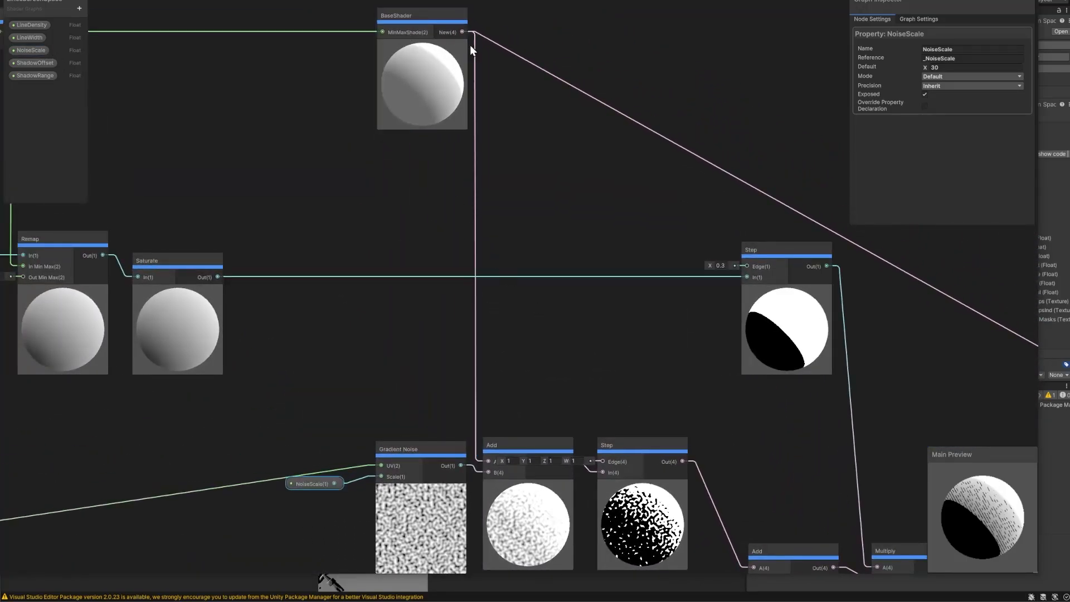
{"action": "middle_click_drag", "start_coordinate": [251, 199], "coordinate": [531, 202]}
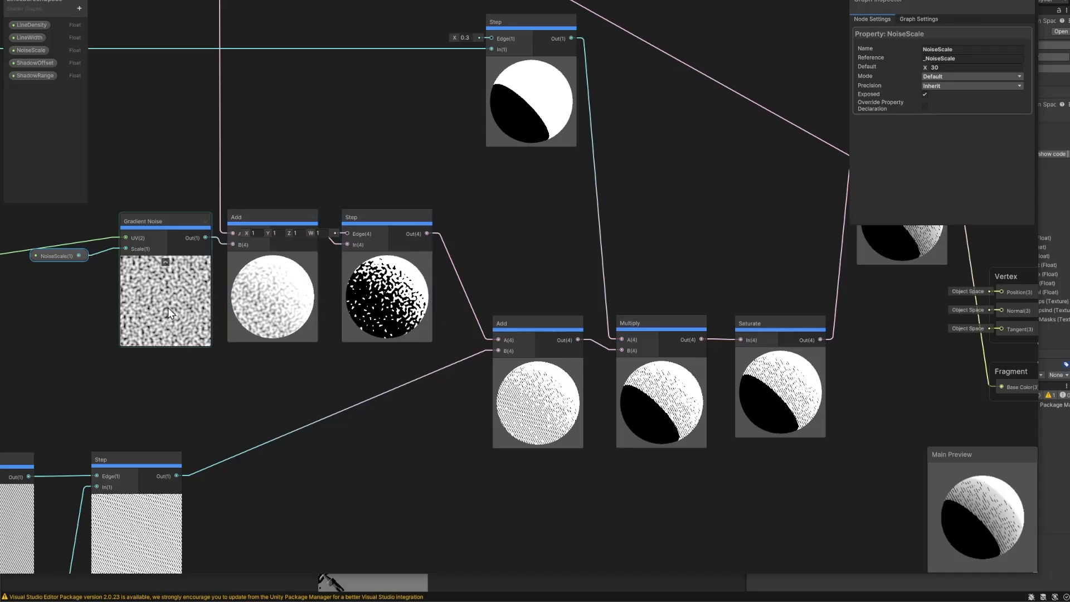
{"action": "middle_click_drag", "start_coordinate": [194, 310], "coordinate": [219, 213]}
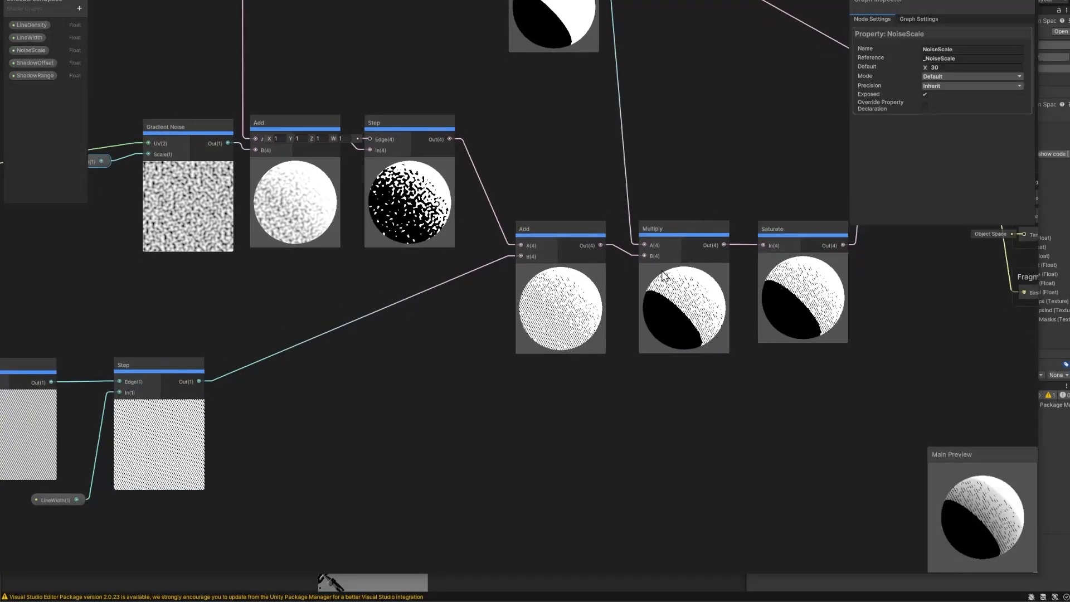
Trace how the noise and line sum is multiplied by the light-based Step mask, saturated and finally multiplied with BaseShader.
{"action": "middle_click_drag", "start_coordinate": [728, 195], "coordinate": [658, 282]}
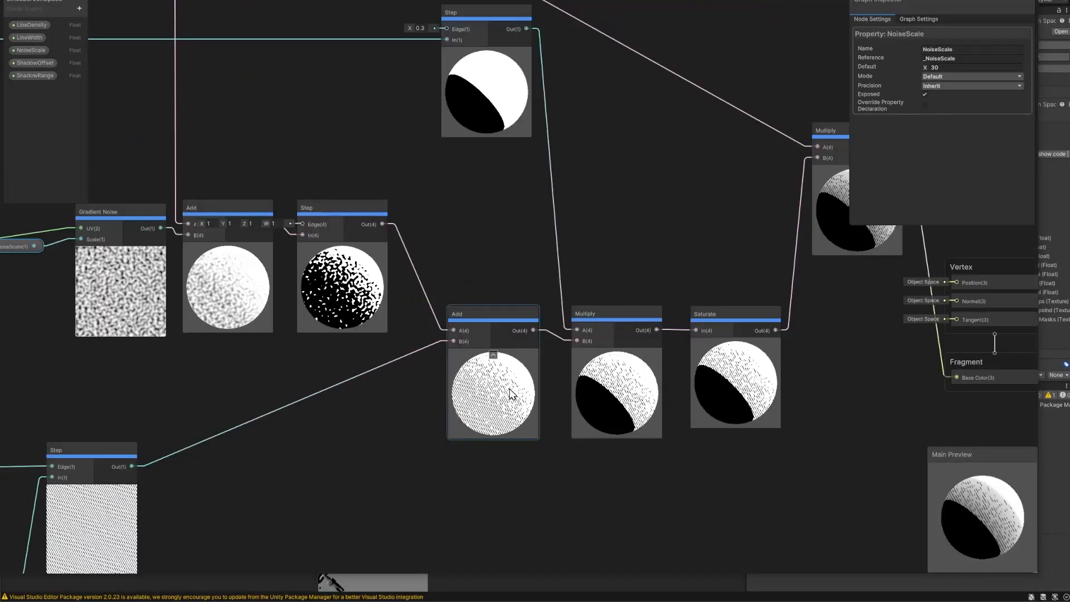
{"action": "middle_click_drag", "start_coordinate": [546, 322], "coordinate": [558, 270]}
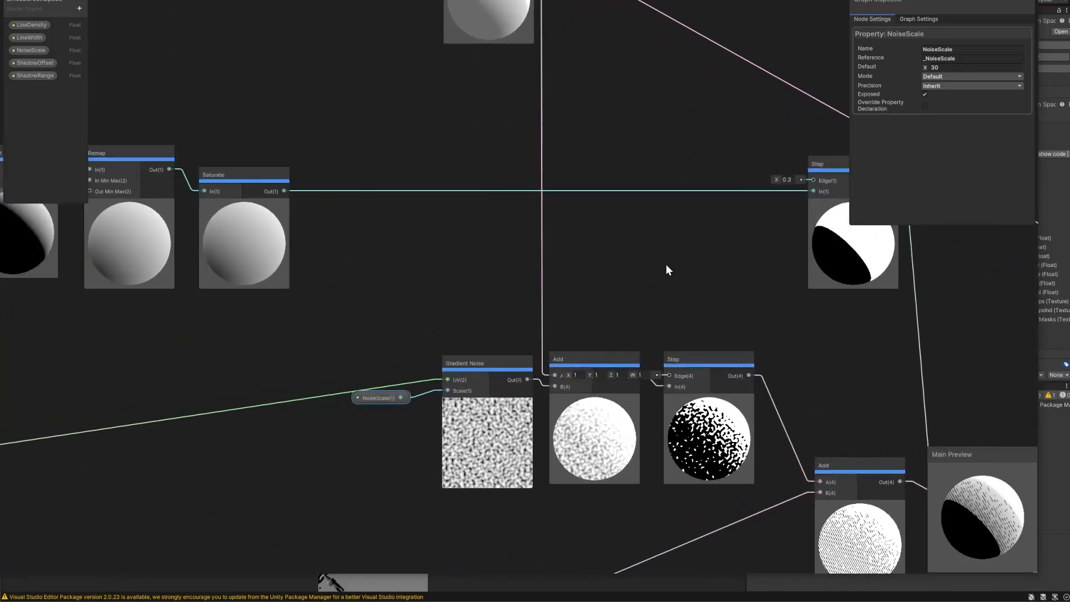
{"action": "middle_click_drag", "start_coordinate": [667, 270], "coordinate": [282, 210]}
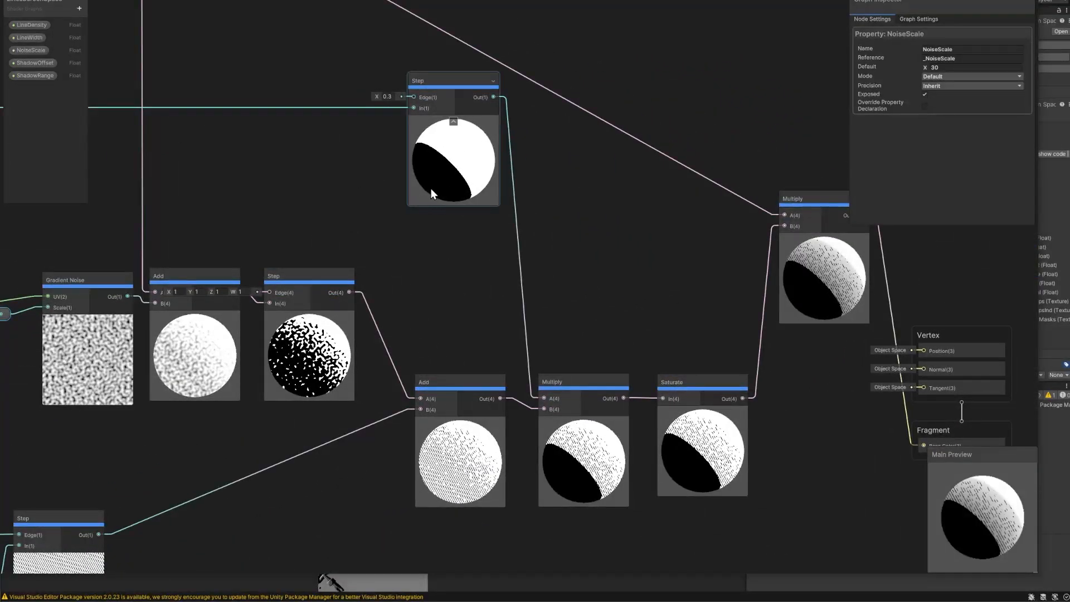
{"action": "middle_click_drag", "start_coordinate": [248, 169], "coordinate": [522, 180]}
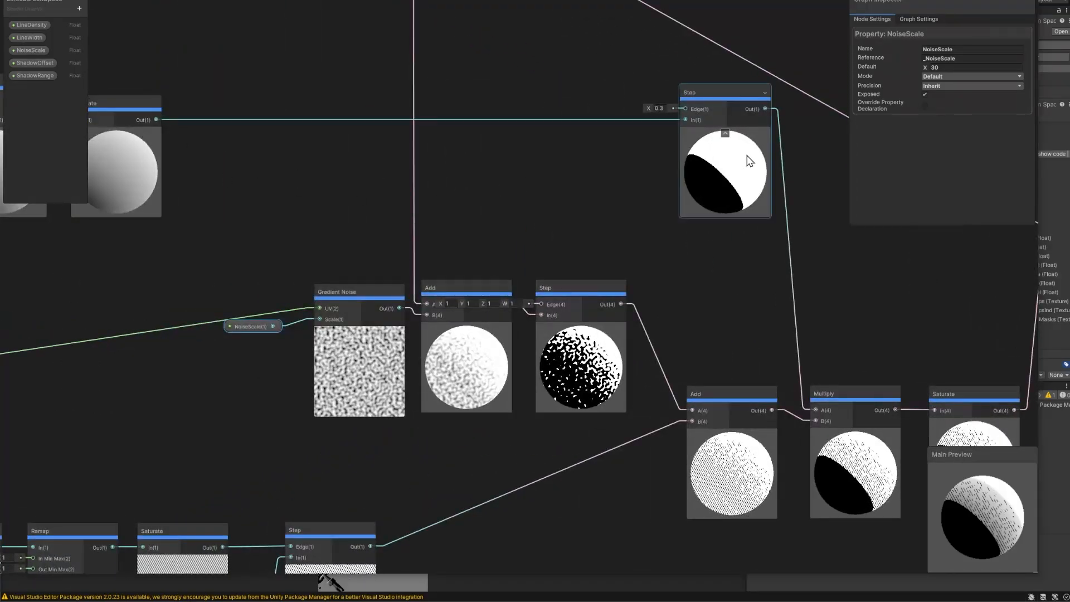
{"action": "middle_click_drag", "start_coordinate": [863, 289], "coordinate": [540, 131]}
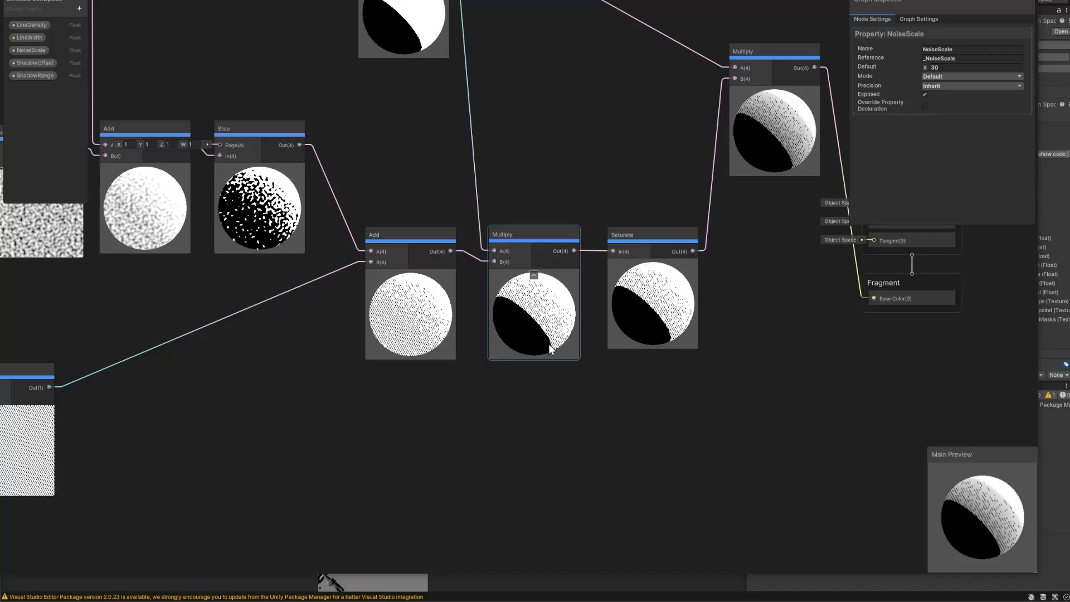
{"action": "middle_click_drag", "start_coordinate": [769, 253], "coordinate": [749, 552]}
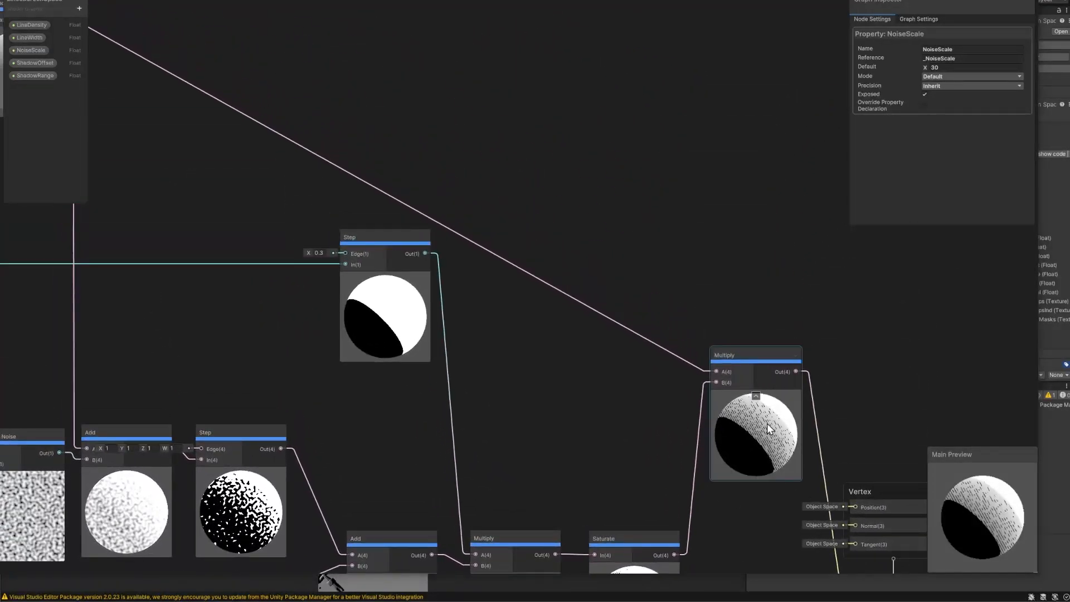
{"action": "middle_click_drag", "start_coordinate": [438, 191], "coordinate": [805, 375]}
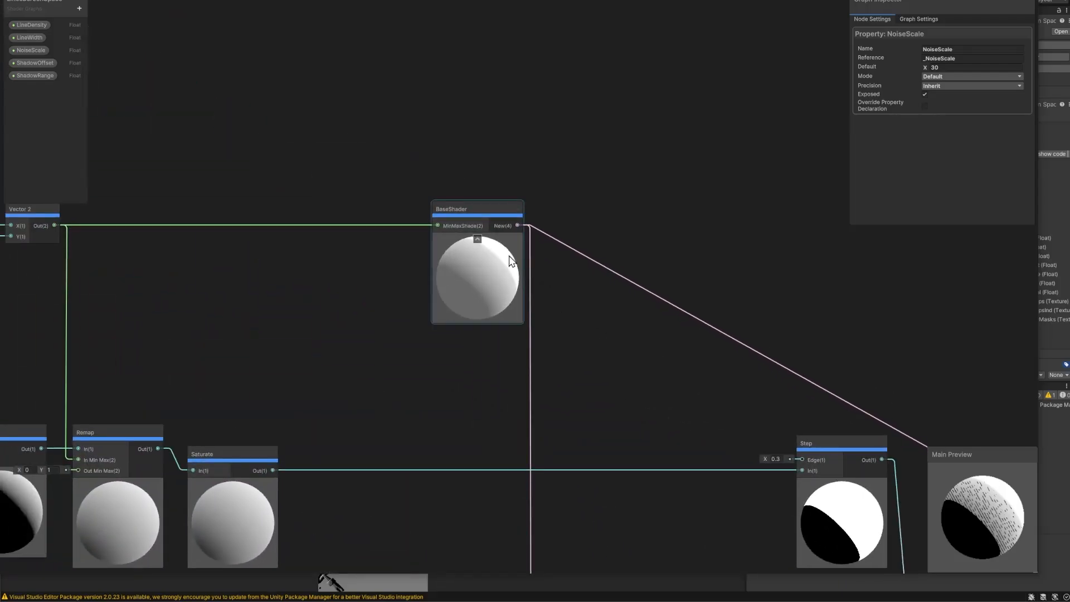
{"action": "middle_click_drag", "start_coordinate": [192, 288], "coordinate": [154, 187]}
{"action": "middle_click_drag", "start_coordinate": [611, 313], "coordinate": [295, 148]}
{"action": "middle_click_drag", "start_coordinate": [717, 309], "coordinate": [437, 196]}
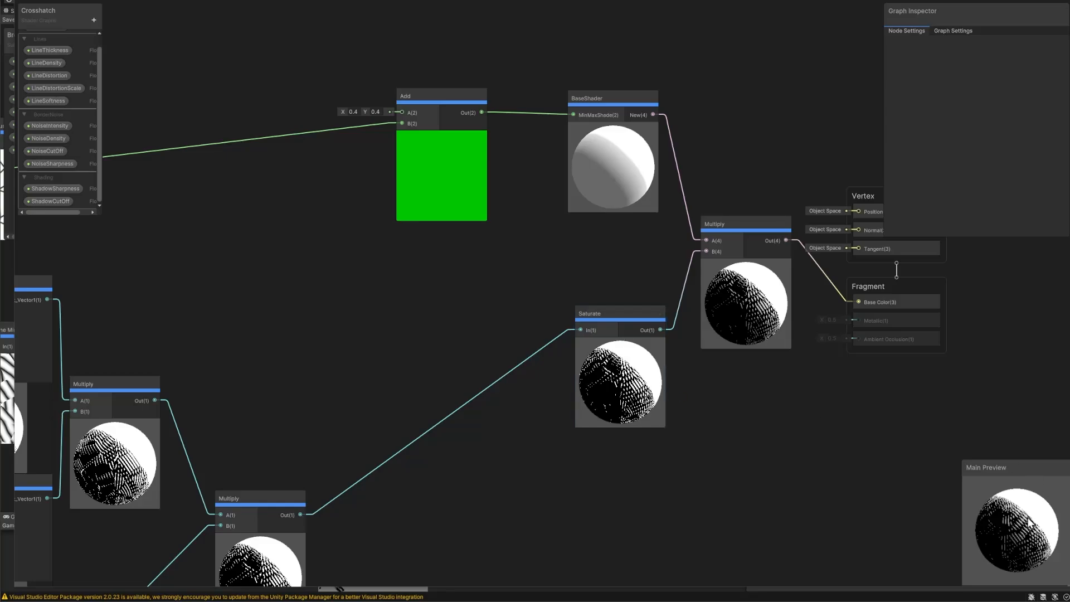
Open the BrokenLines subgraph from the Crosshatch graph and inspect its Triangle Wave, Smoothstep and Power nodes.
{"action": "middle_click_drag", "start_coordinate": [314, 357], "coordinate": [541, 352]}
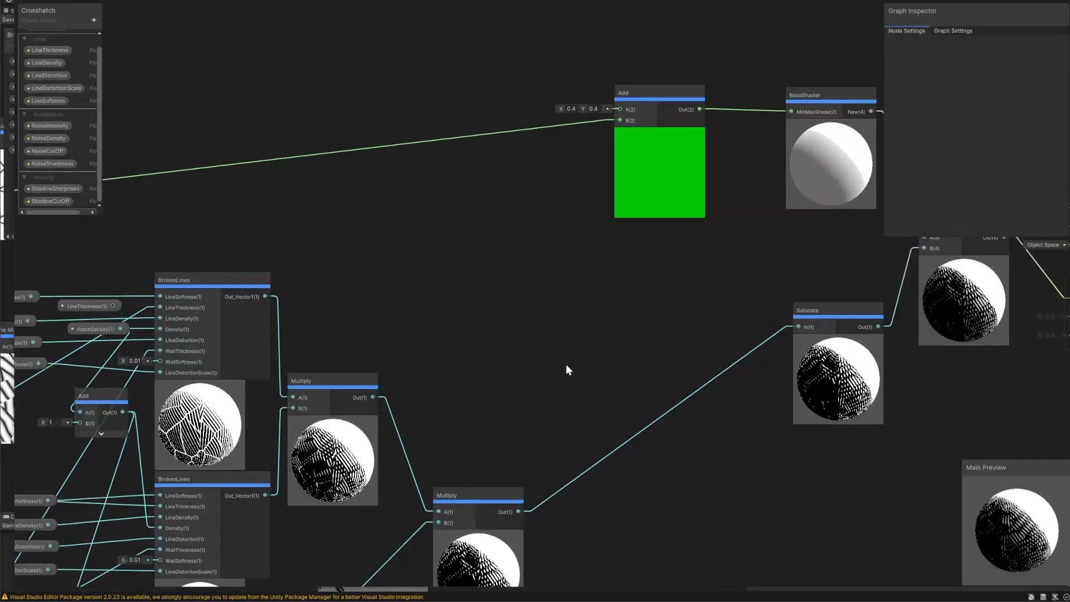
{"action": "double_click", "coordinate": [166, 447]}
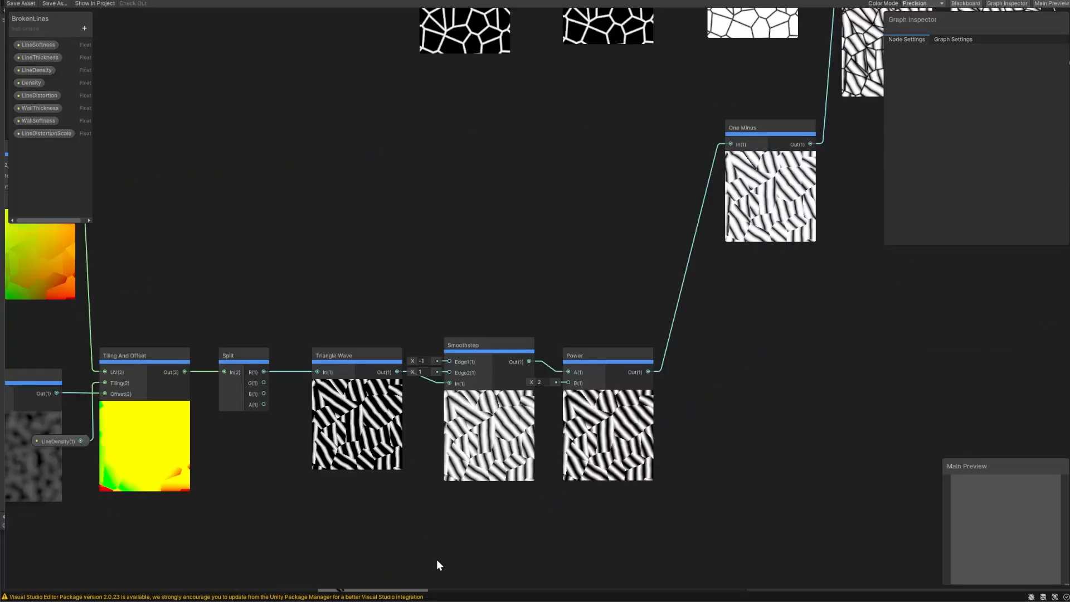
{"action": "middle_click_drag", "start_coordinate": [297, 505], "coordinate": [331, 472]}
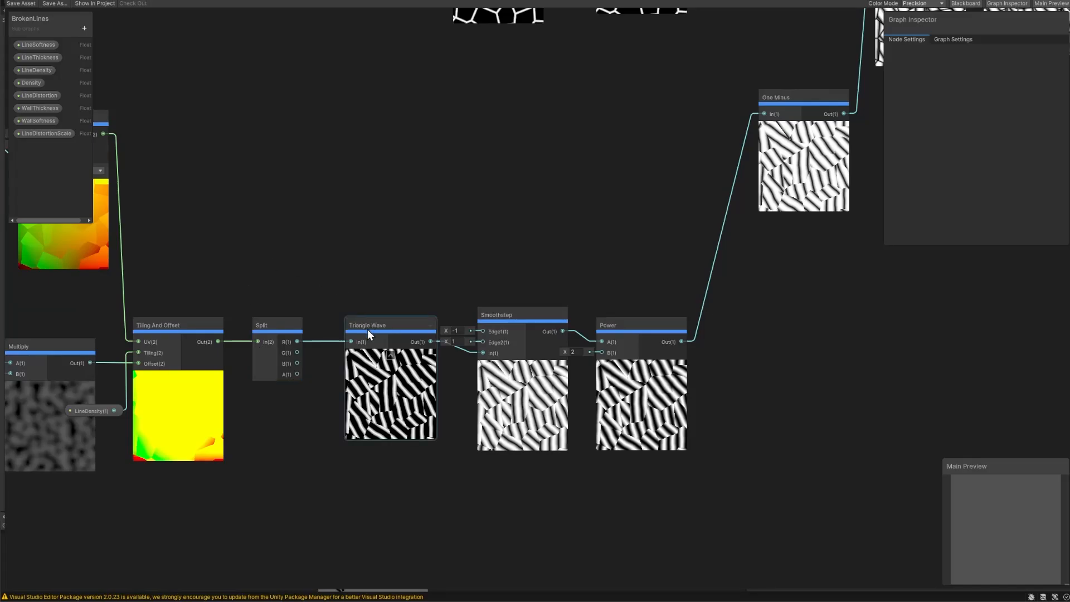
Move the LineDensity and LineDistortion property nodes below the Gradient Noise and Multiply previews so they no longer overlap them.
{"action": "middle_click_drag", "start_coordinate": [268, 278], "coordinate": [468, 288]}
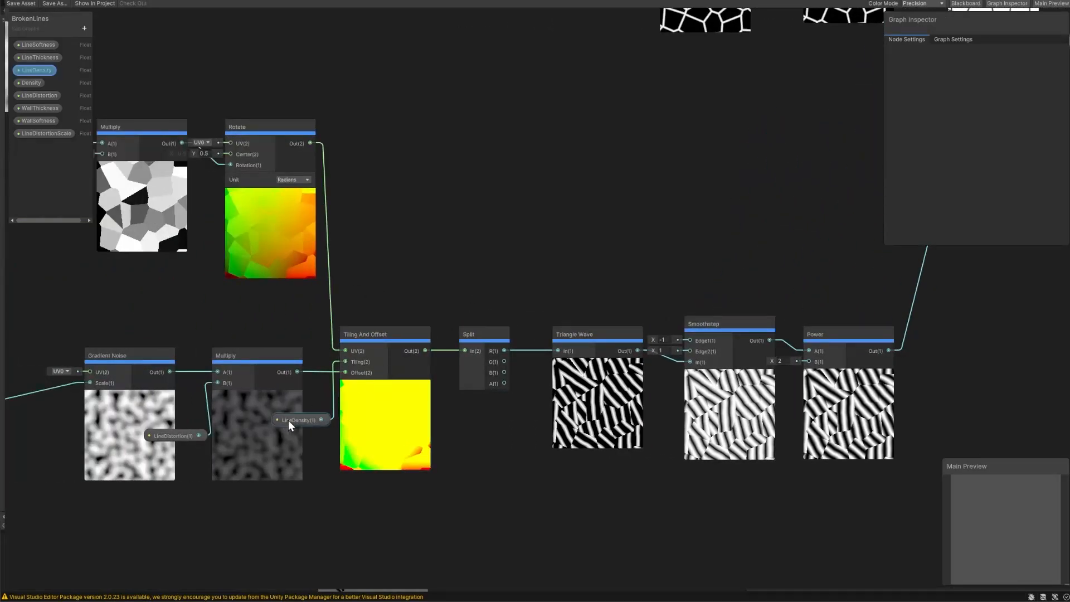
{"action": "left_click_drag", "start_coordinate": [289, 421], "coordinate": [289, 507]}
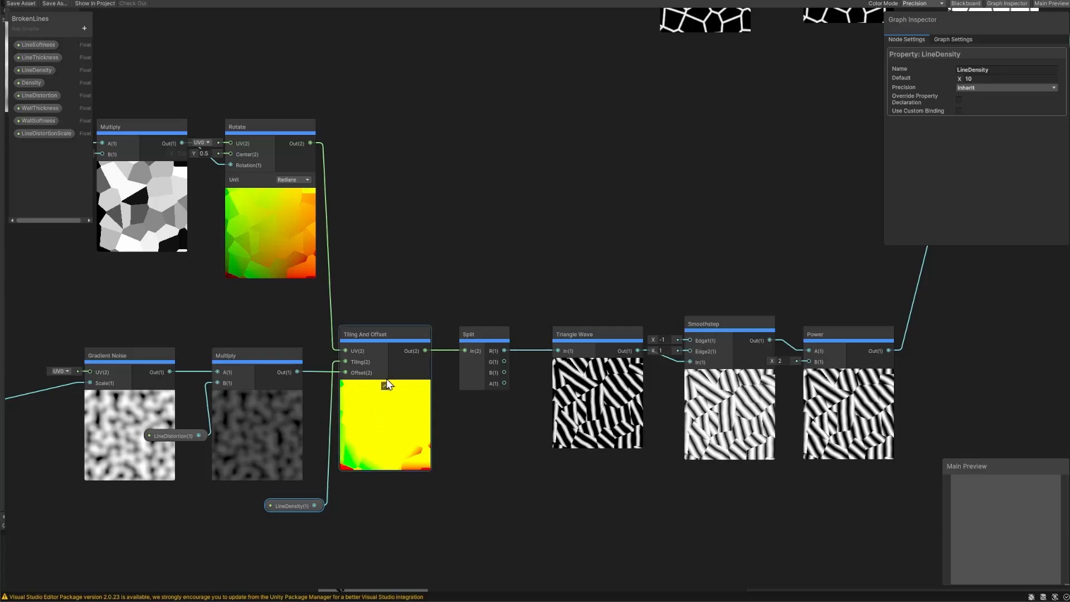
{"action": "left_click_drag", "start_coordinate": [170, 435], "coordinate": [161, 507]}
{"action": "middle_click_drag", "start_coordinate": [222, 310], "coordinate": [182, 370]}
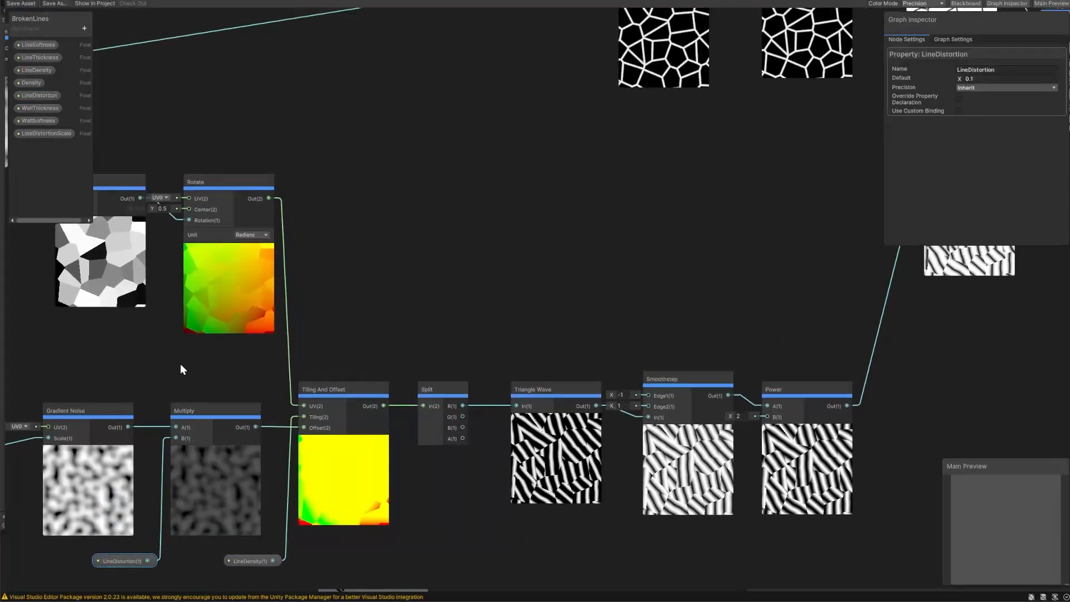
Trace the line pattern back from Triangle Wave through Tiling And Offset, Rotate and Multiply to the CustomVoronoi node's Area output.
{"action": "middle_click_drag", "start_coordinate": [652, 338], "coordinate": [533, 327]}
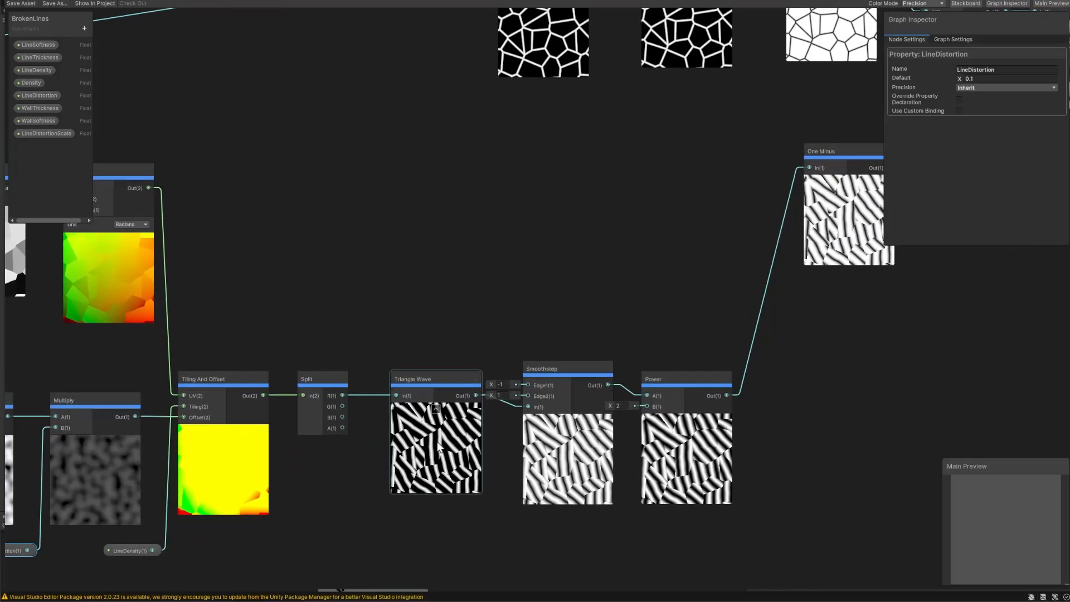
{"action": "middle_click_drag", "start_coordinate": [253, 279], "coordinate": [690, 434]}
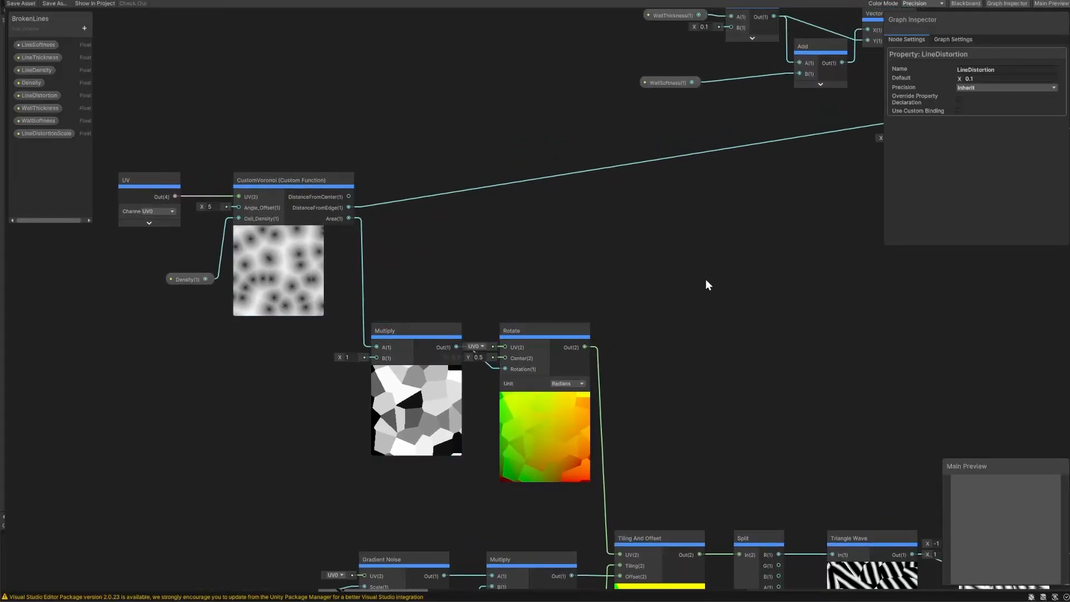
{"action": "middle_click_drag", "start_coordinate": [707, 280], "coordinate": [766, 310]}
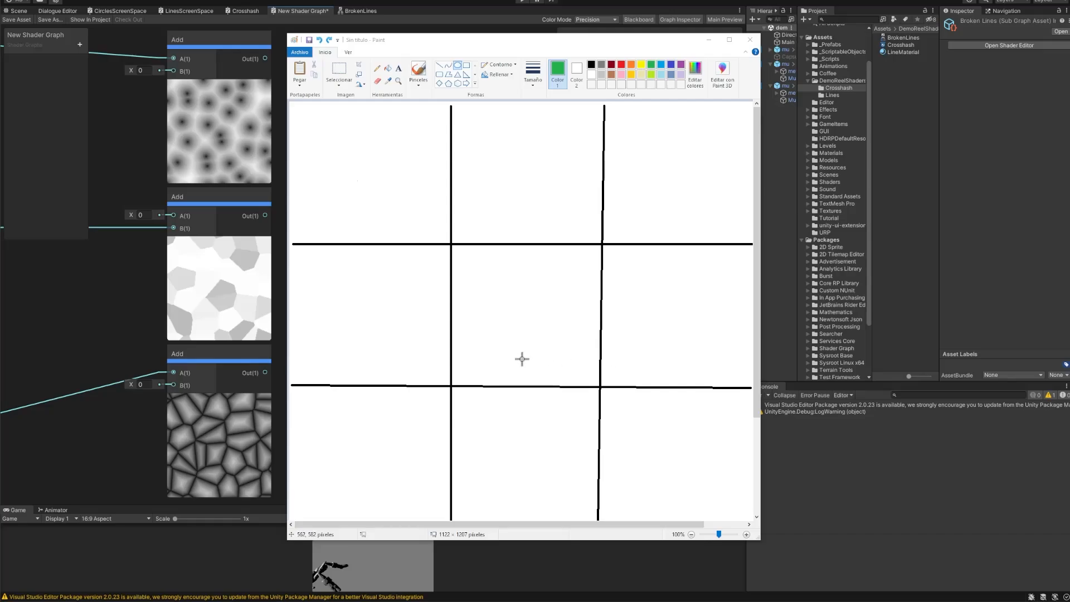
Switch to the grid sketch in Paint and draw one small green circle at a varied position inside each of the nine cells.
{"action": "left_click_drag", "start_coordinate": [374, 156], "coordinate": [380, 163]}
{"action": "left_click_drag", "start_coordinate": [542, 160], "coordinate": [549, 166]}
{"action": "left_click_drag", "start_coordinate": [647, 199], "coordinate": [649, 202]}
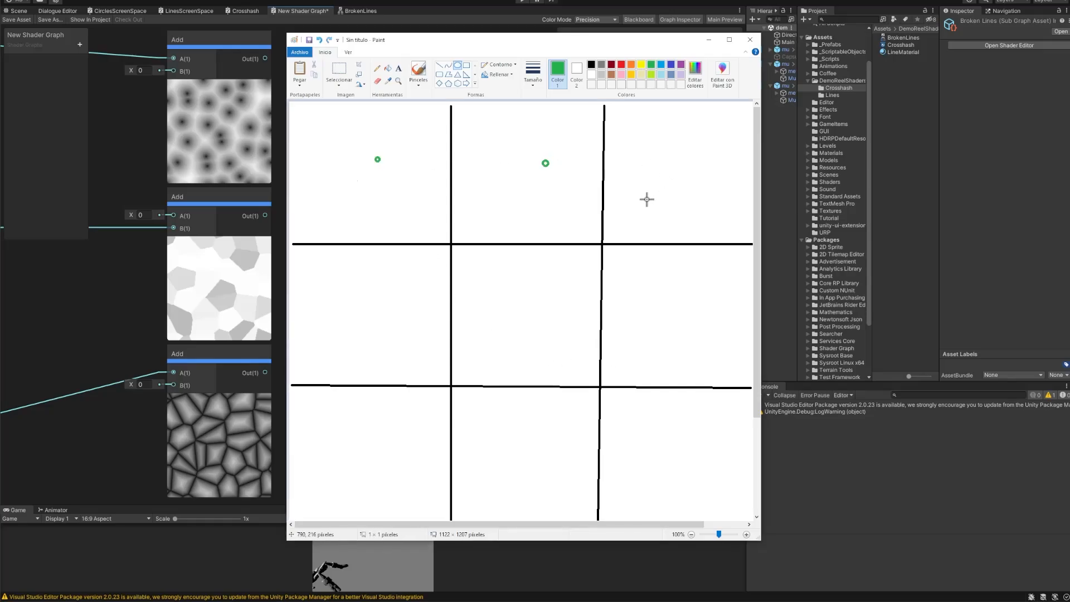
{"action": "left_click_drag", "start_coordinate": [639, 319], "coordinate": [645, 326]}
{"action": "left_click_drag", "start_coordinate": [475, 272], "coordinate": [481, 279]}
{"action": "left_click_drag", "start_coordinate": [398, 357], "coordinate": [402, 361]}
{"action": "left_click_drag", "start_coordinate": [410, 437], "coordinate": [414, 442]}
{"action": "left_click_drag", "start_coordinate": [555, 421], "coordinate": [558, 425]}
{"action": "left_click_drag", "start_coordinate": [695, 414], "coordinate": [699, 418]}
{"action": "left_click", "coordinate": [731, 406]}
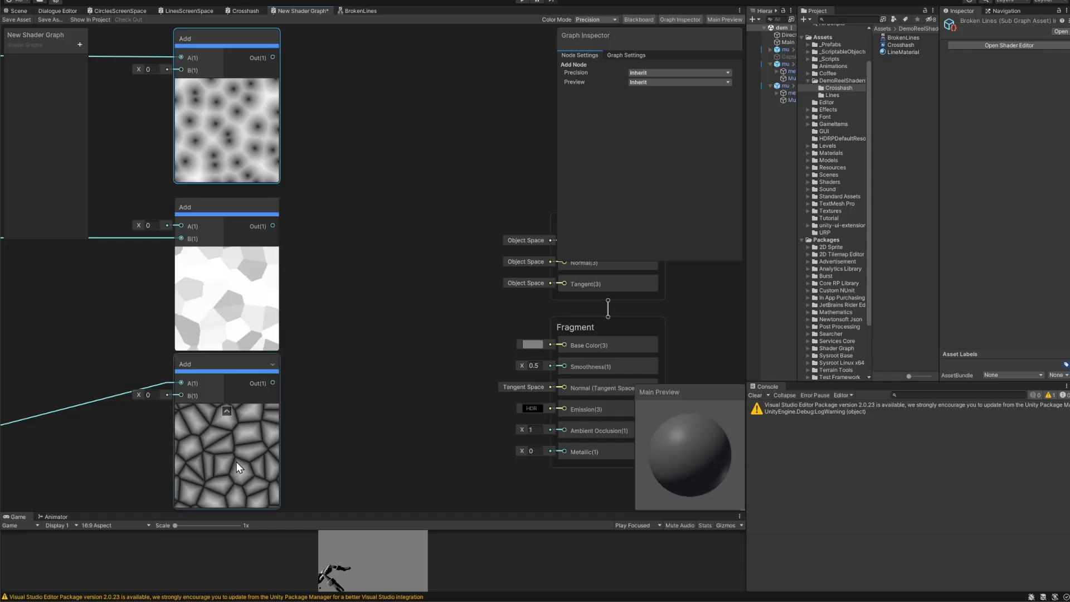
Return to the New Shader Graph in Unity and compare the Out and Cells outputs of the two Voronoi nodes.
{"action": "middle_click_drag", "start_coordinate": [88, 299], "coordinate": [359, 441]}
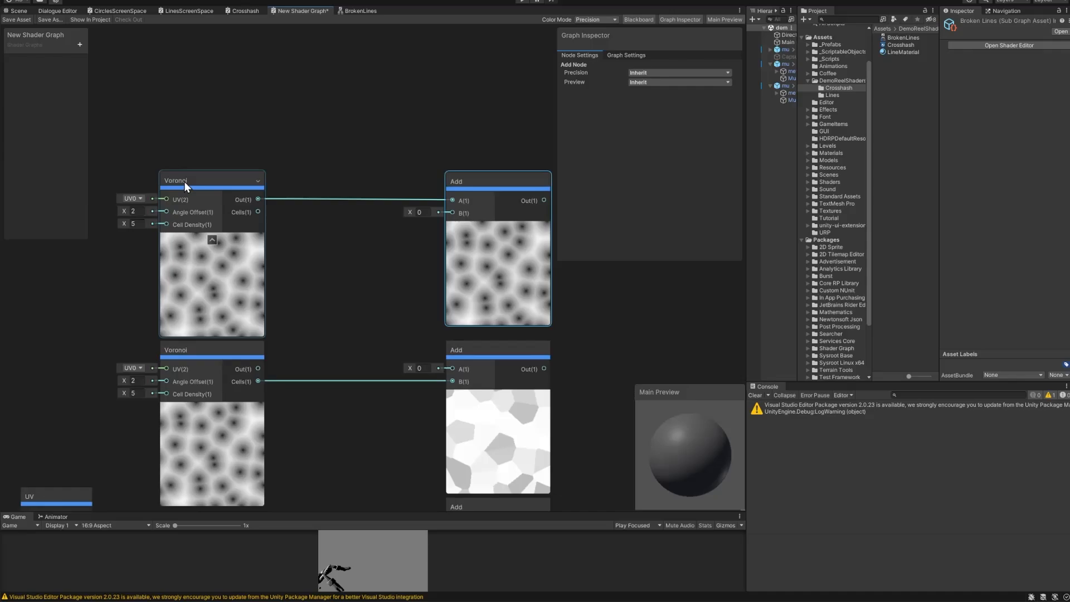
{"action": "middle_click_drag", "start_coordinate": [342, 311], "coordinate": [275, 309]}
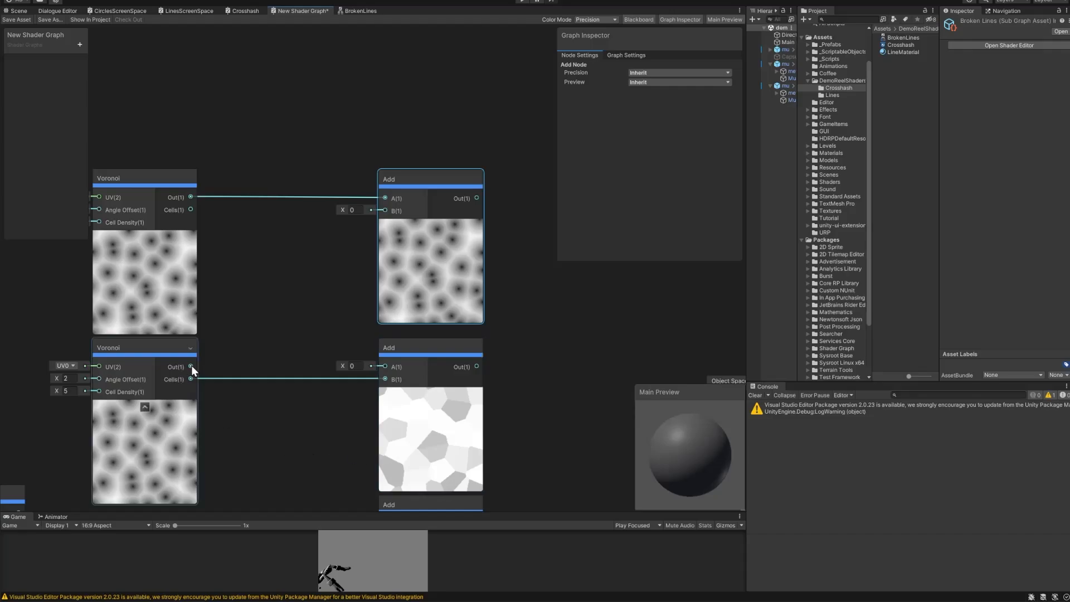
{"action": "middle_click_drag", "start_coordinate": [299, 418], "coordinate": [274, 380]}
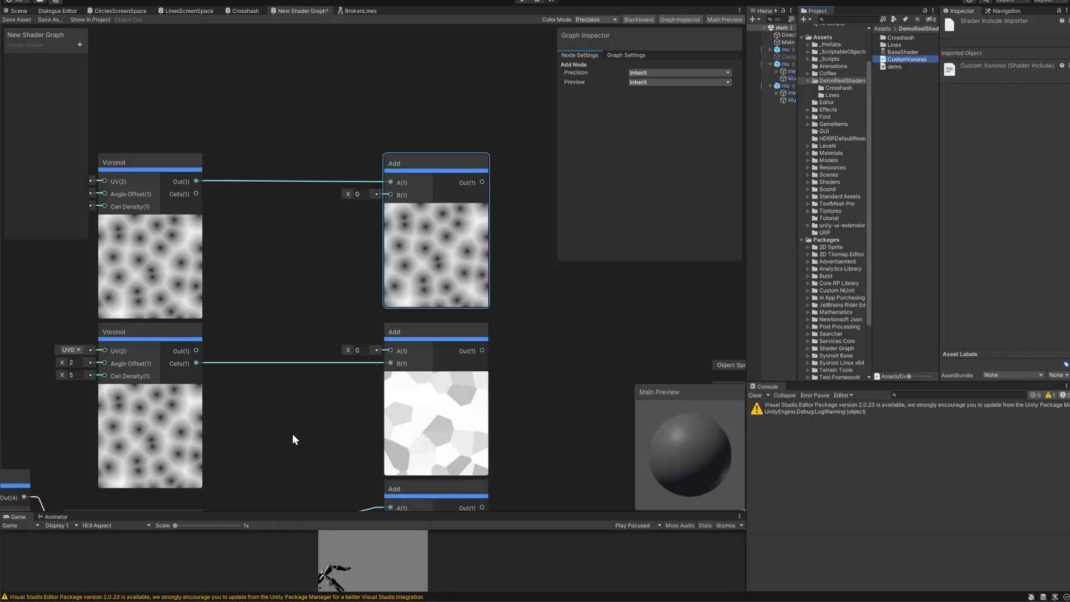
{"action": "mouse_move", "coordinate": [292, 434]}
{"action": "middle_mouse_down"}
{"action": "mouse_move", "coordinate": [357, 347]}
{"action": "mouse_move", "coordinate": [295, 424]}
{"action": "middle_mouse_up"}
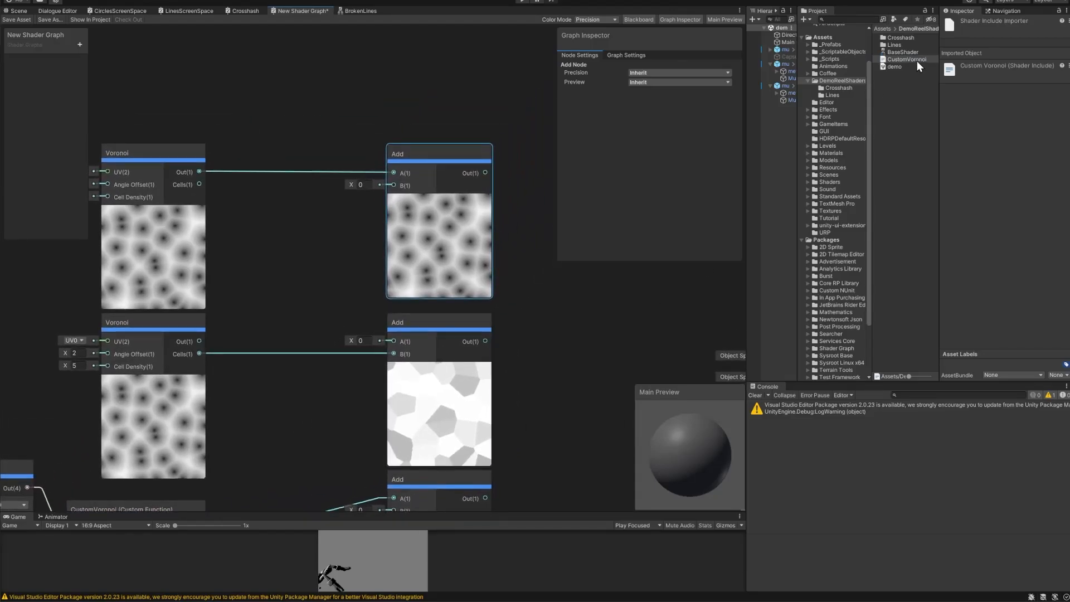
Switch to CustomVoronoi.hlsl in Visual Studio and inspect the AreaValue calculation on line 35.
{"action": "key", "text": "alt+Tab"}
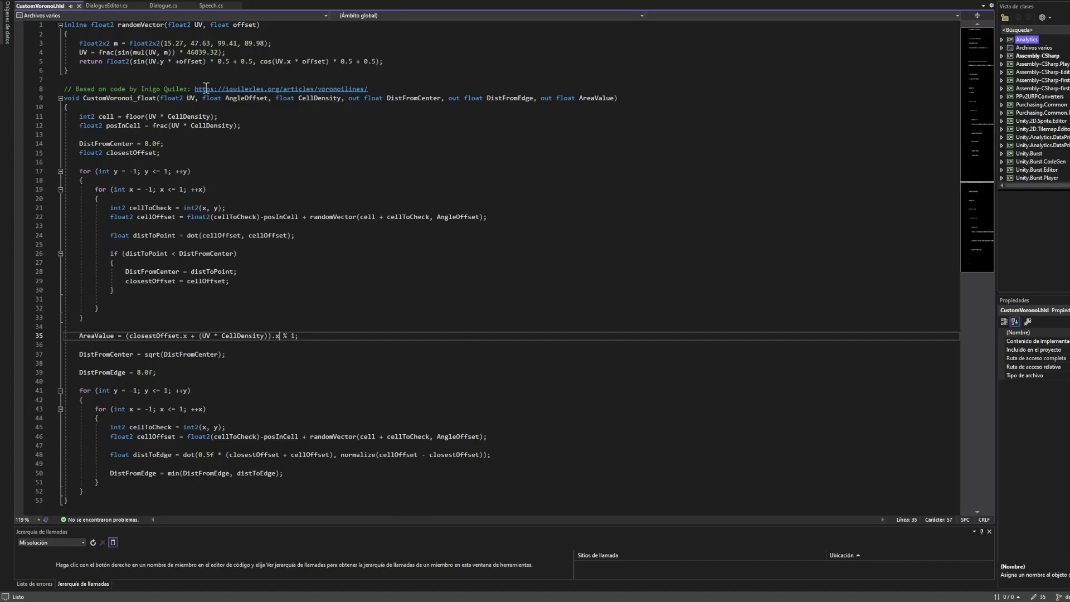
{"action": "left_click", "coordinate": [316, 339]}
{"action": "left_click", "coordinate": [272, 577]}
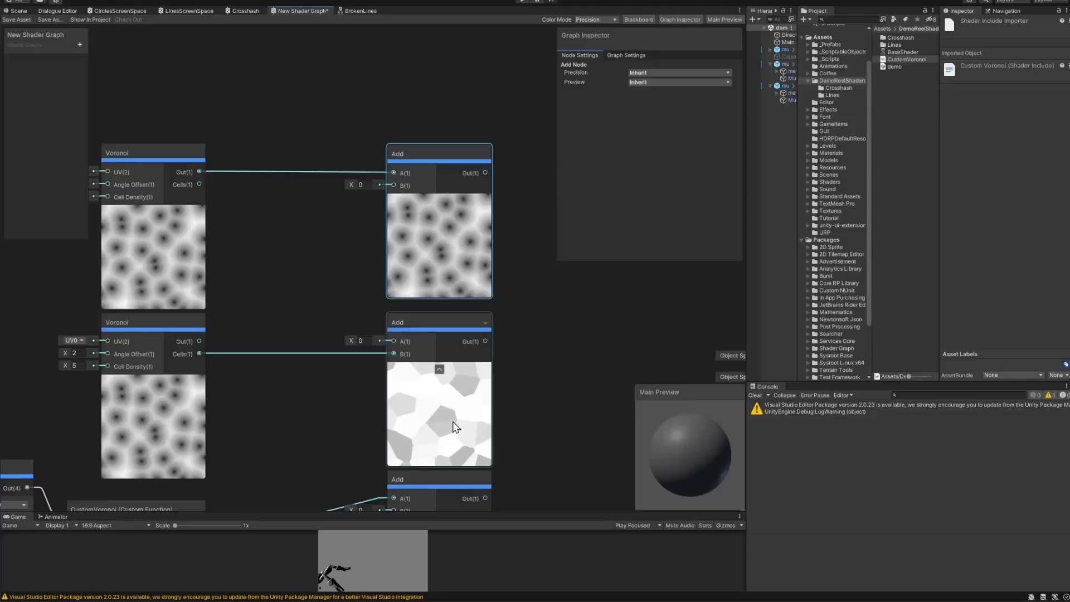
Back in the New Shader Graph, lower the DistanceFromEdge Add node and place the Voronoi Out Add node between it and the Cells Add node.
{"action": "middle_click_drag", "start_coordinate": [453, 422], "coordinate": [517, 268]}
{"action": "left_click_drag", "start_coordinate": [486, 327], "coordinate": [487, 384]}
{"action": "middle_click_drag", "start_coordinate": [493, 248], "coordinate": [461, 298]}
{"action": "left_click_drag", "start_coordinate": [494, 49], "coordinate": [497, 276]}
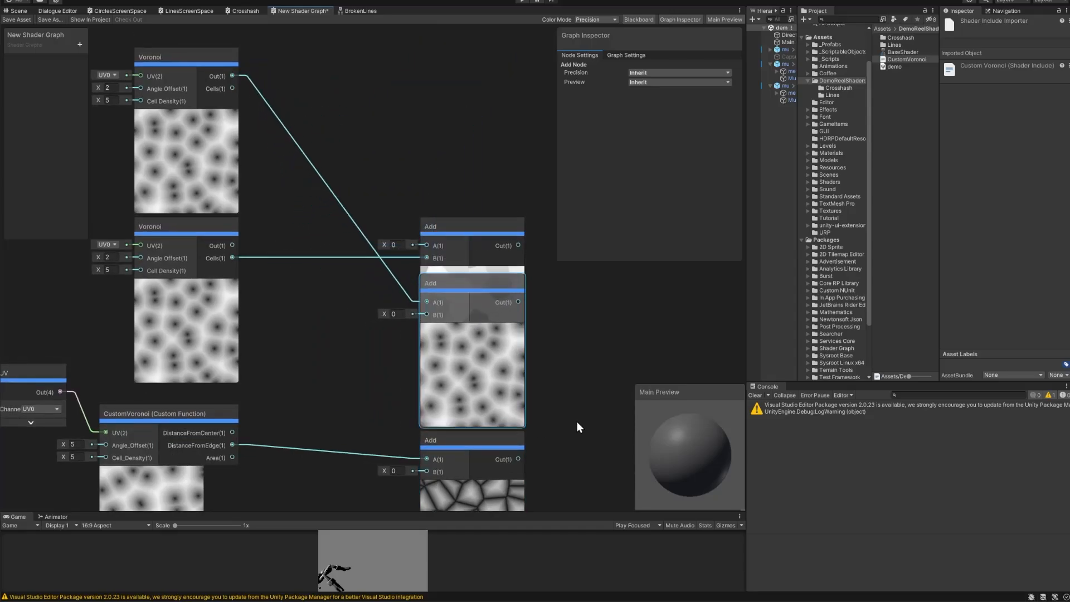
{"action": "middle_click_drag", "start_coordinate": [577, 427], "coordinate": [573, 311]}
{"action": "mouse_move", "coordinate": [484, 104]}
{"action": "left_mouse_down"}
{"action": "mouse_move", "coordinate": [487, 44]}
{"action": "mouse_move", "coordinate": [478, 100]}
{"action": "left_mouse_up"}
Switch to CustomVoronoi.hlsl in Visual Studio and review the full code from randomVector through the end of CustomVoronoi_float.
{"action": "middle_click_drag", "start_coordinate": [322, 379], "coordinate": [341, 299]}
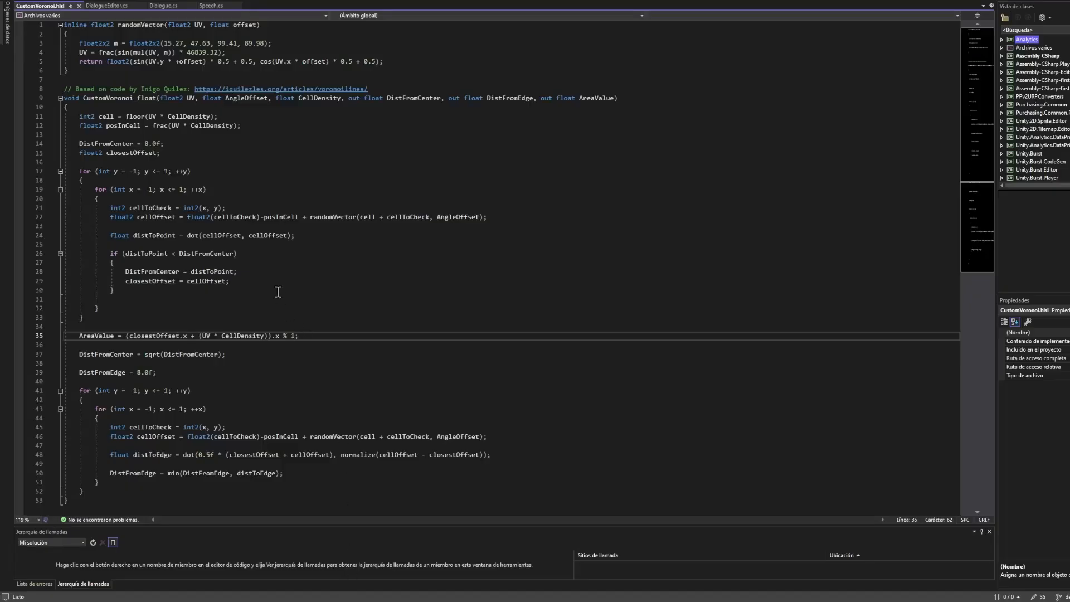
{"action": "scroll", "coordinate": [276, 290], "scroll_direction": "down", "scroll_amount": 2}
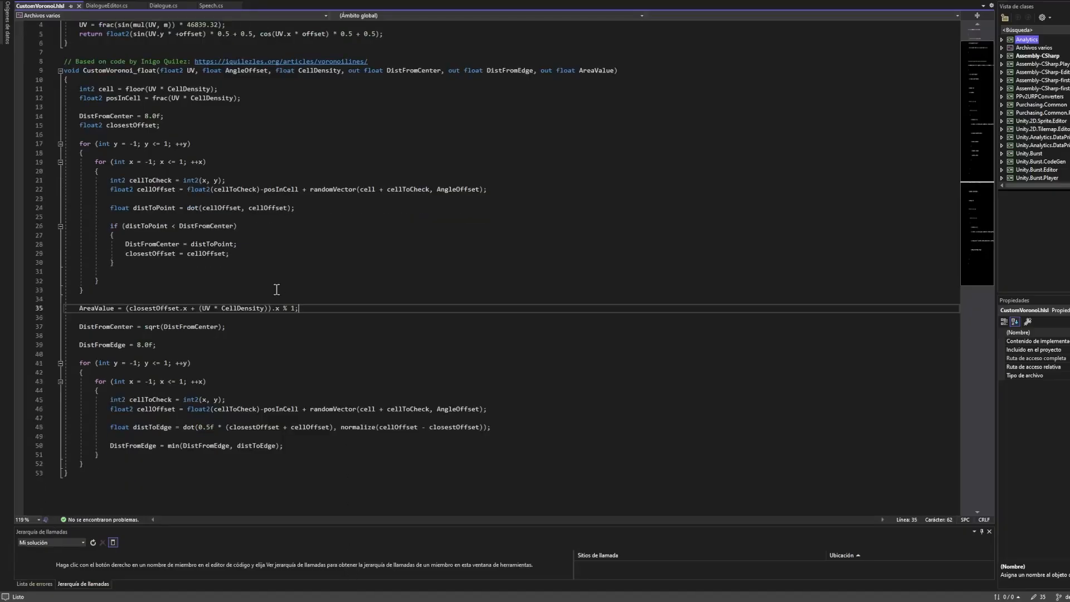
{"action": "scroll", "coordinate": [277, 290], "scroll_direction": "up", "scroll_amount": 3}
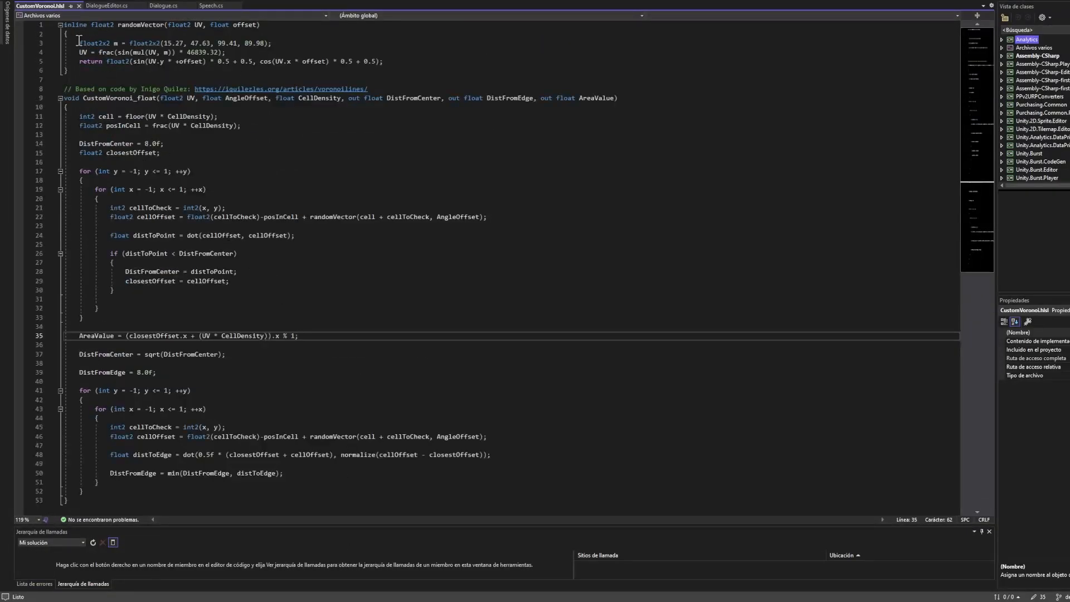
{"action": "left_click_drag", "start_coordinate": [63, 25], "coordinate": [284, 516]}
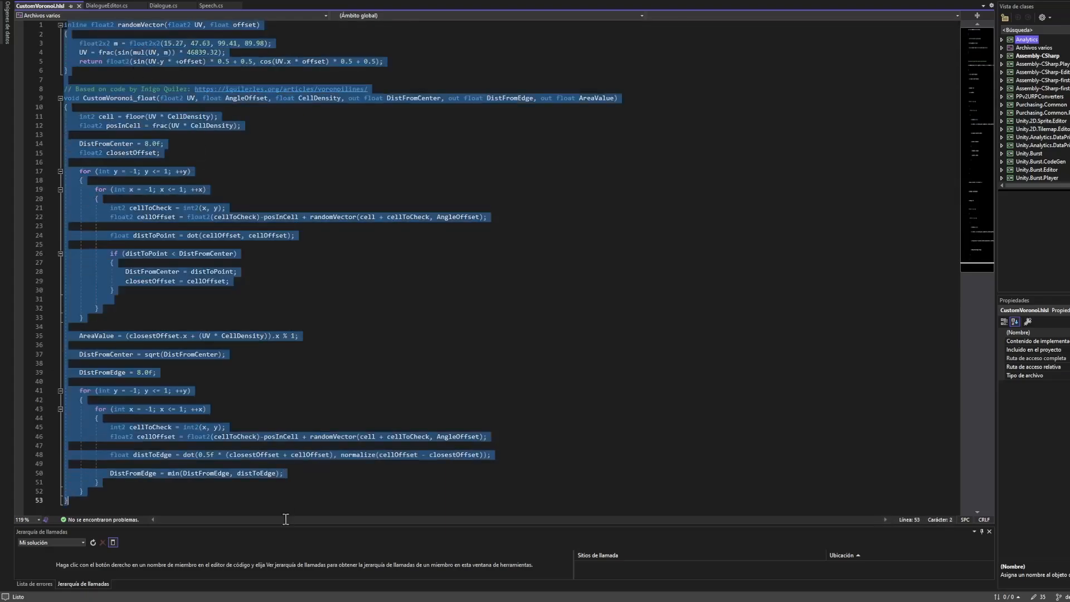
{"action": "left_click", "coordinate": [283, 493]}
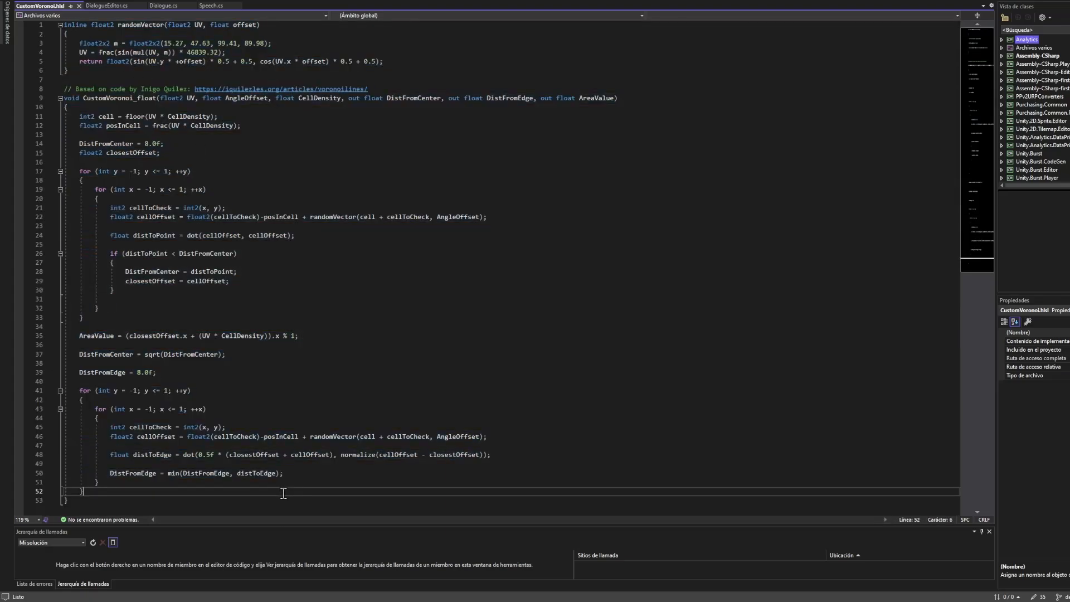
Examine the AreaValue output parameter of CustomVoronoi_float and the line that computes it from closestOffset, UV and CellDensity.
{"action": "left_click", "coordinate": [521, 107]}
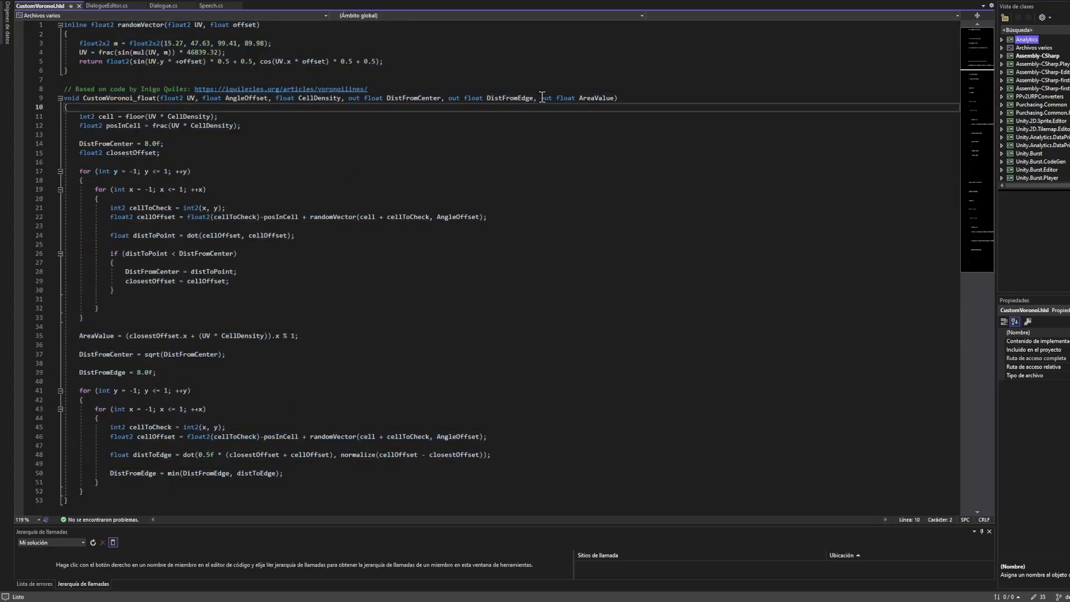
{"action": "left_click_drag", "start_coordinate": [541, 98], "coordinate": [630, 99]}
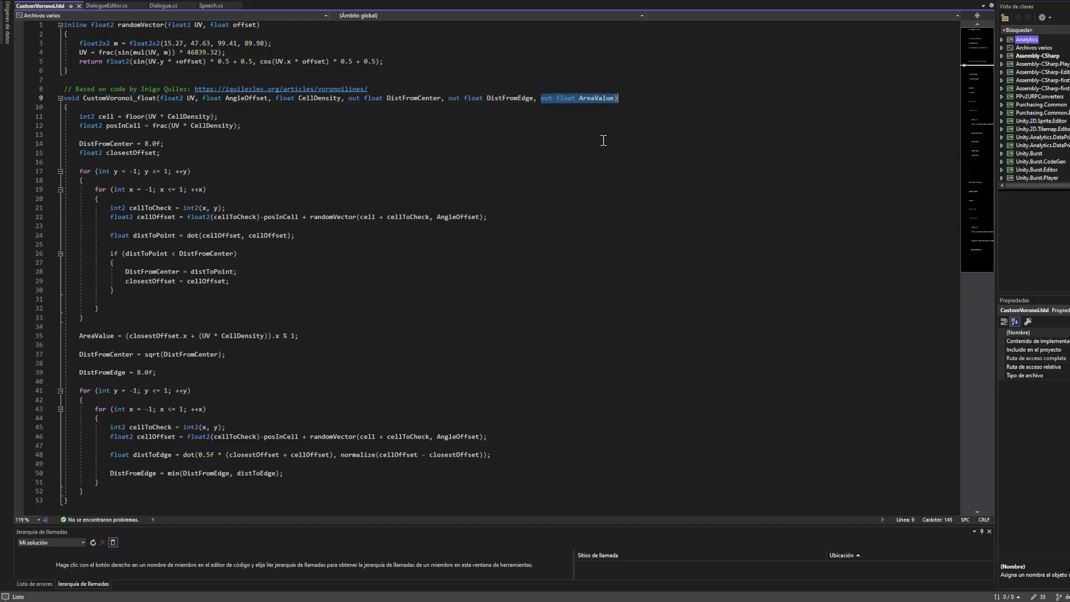
{"action": "left_click", "coordinate": [555, 99]}
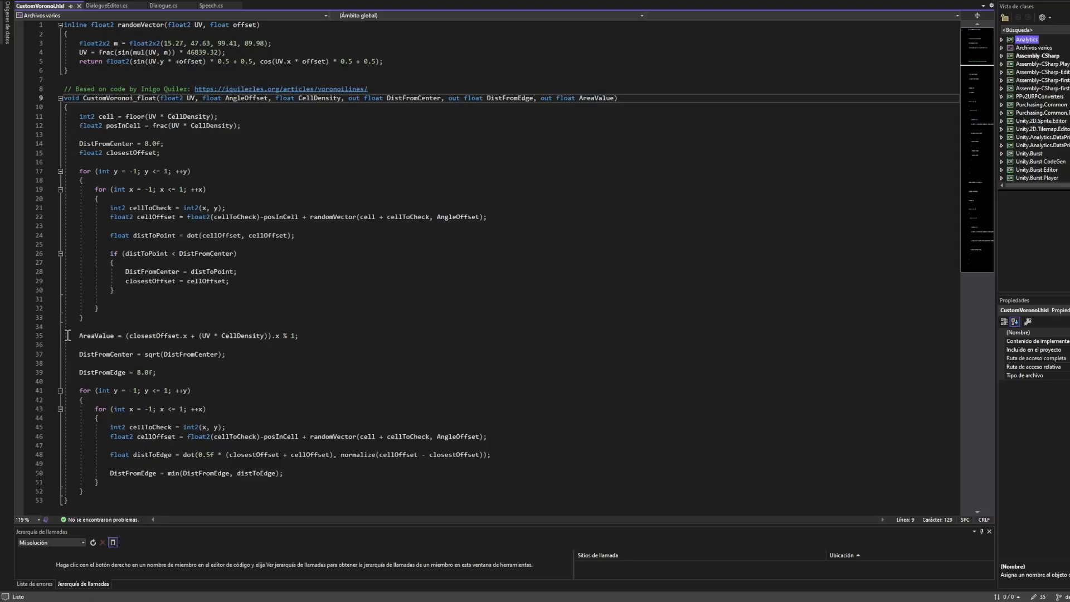
{"action": "mouse_move", "coordinate": [67, 335]}
{"action": "left_mouse_down"}
{"action": "mouse_move", "coordinate": [346, 335]}
{"action": "mouse_move", "coordinate": [62, 335]}
{"action": "left_mouse_up"}
{"action": "left_click", "coordinate": [348, 335]}
{"action": "left_click", "coordinate": [199, 335]}
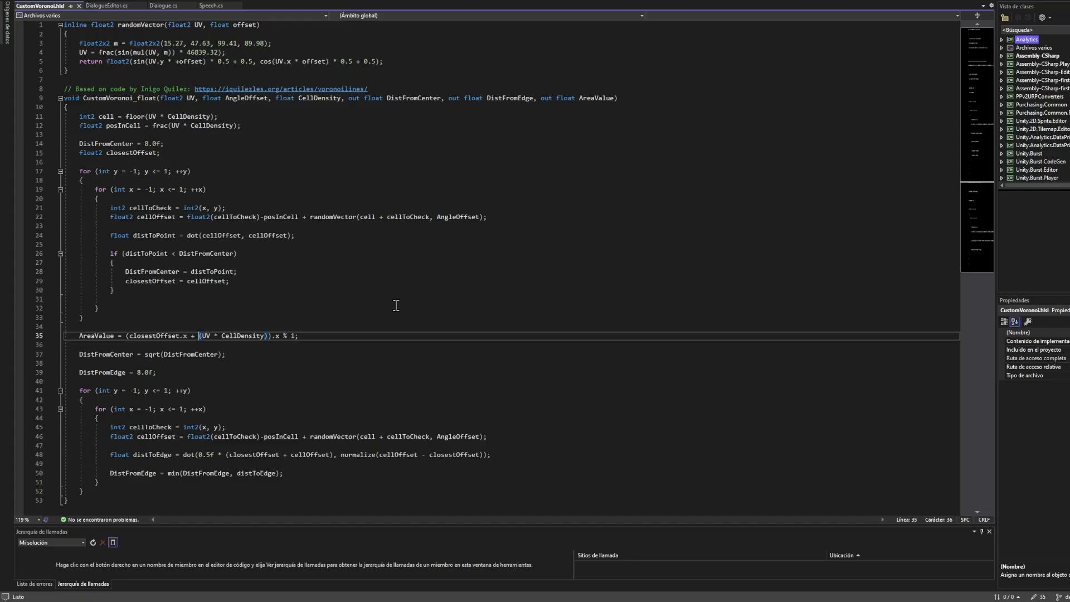
Back in Unity's New Shader Graph, connect CustomVoronoi's Area output to the middle Add node's A input and DistanceFromCenter to the upper Add node's A input.
{"action": "left_click", "coordinate": [318, 601]}
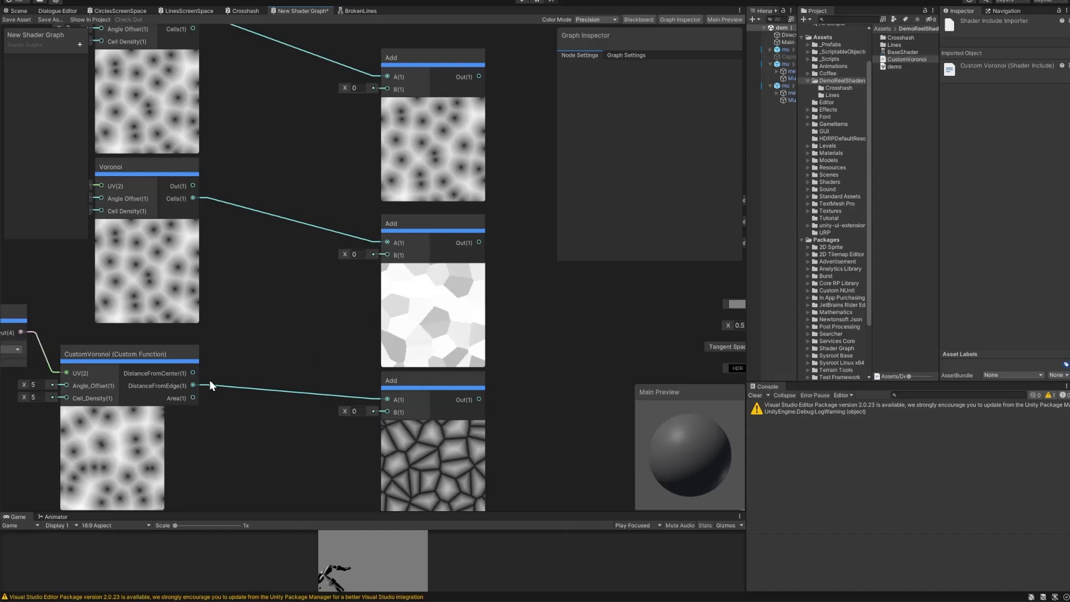
{"action": "left_click_drag", "start_coordinate": [196, 396], "coordinate": [388, 243]}
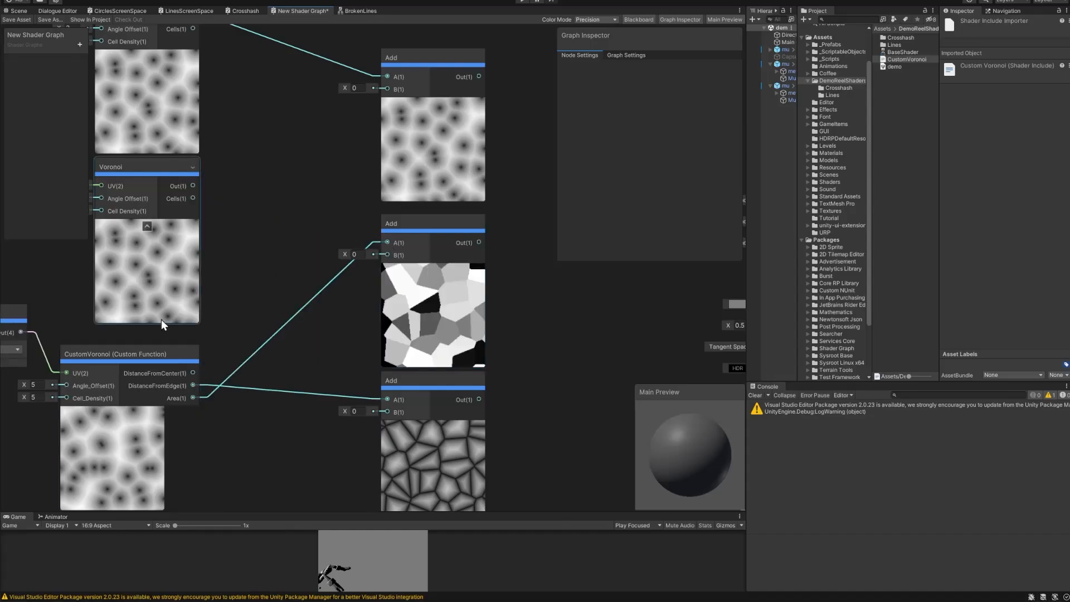
{"action": "left_click_drag", "start_coordinate": [192, 373], "coordinate": [391, 76]}
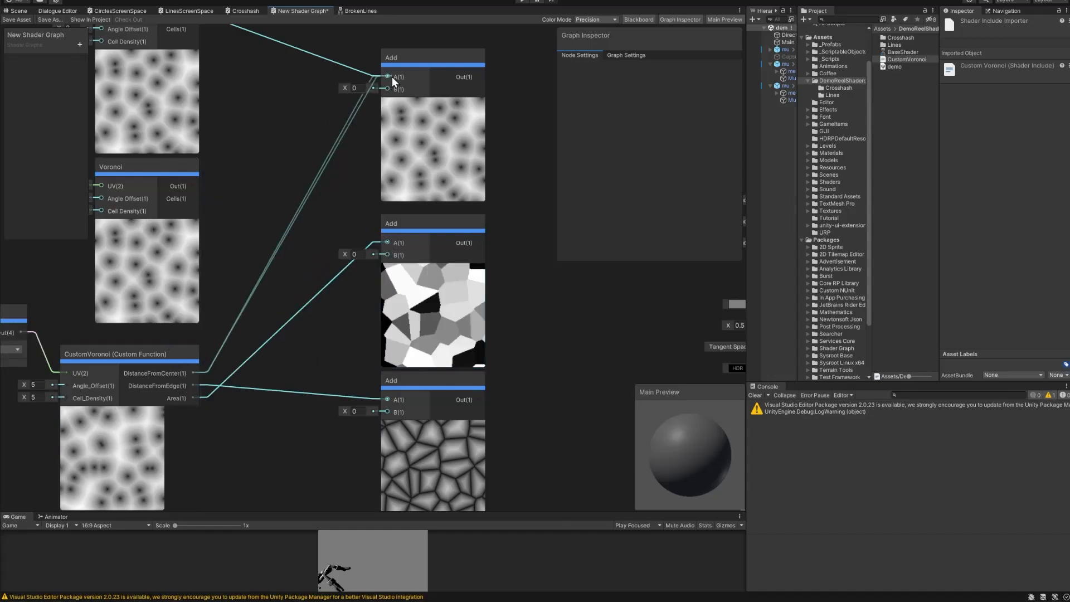
Connect CustomVoronoi's DistanceFromEdge output to the middle Add node's B input and inspect the combined preview up close.
{"action": "middle_click_drag", "start_coordinate": [545, 369], "coordinate": [471, 349]}
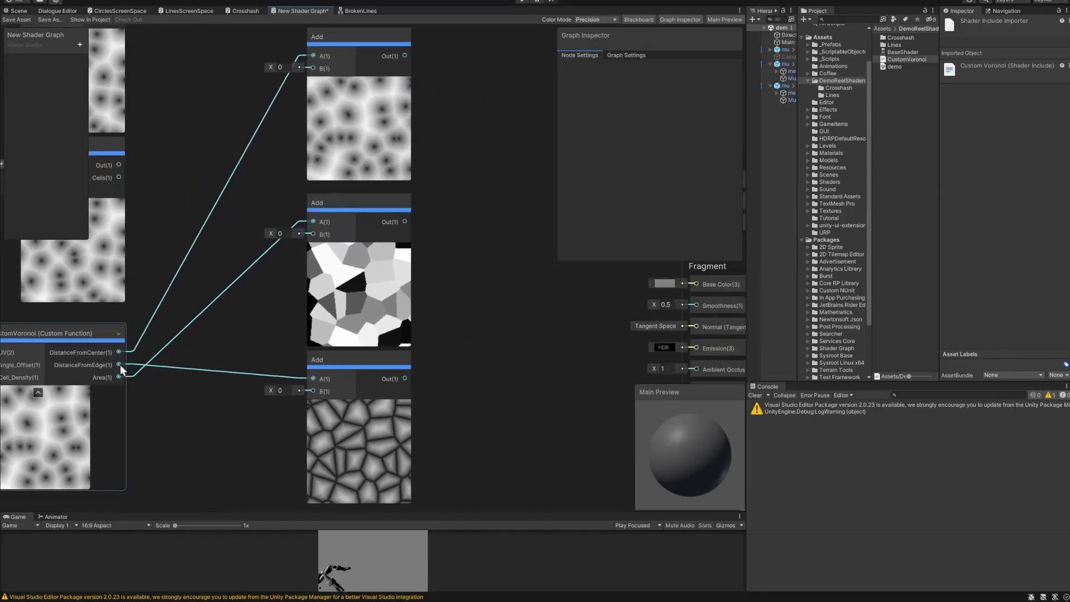
{"action": "left_click_drag", "start_coordinate": [120, 364], "coordinate": [315, 238]}
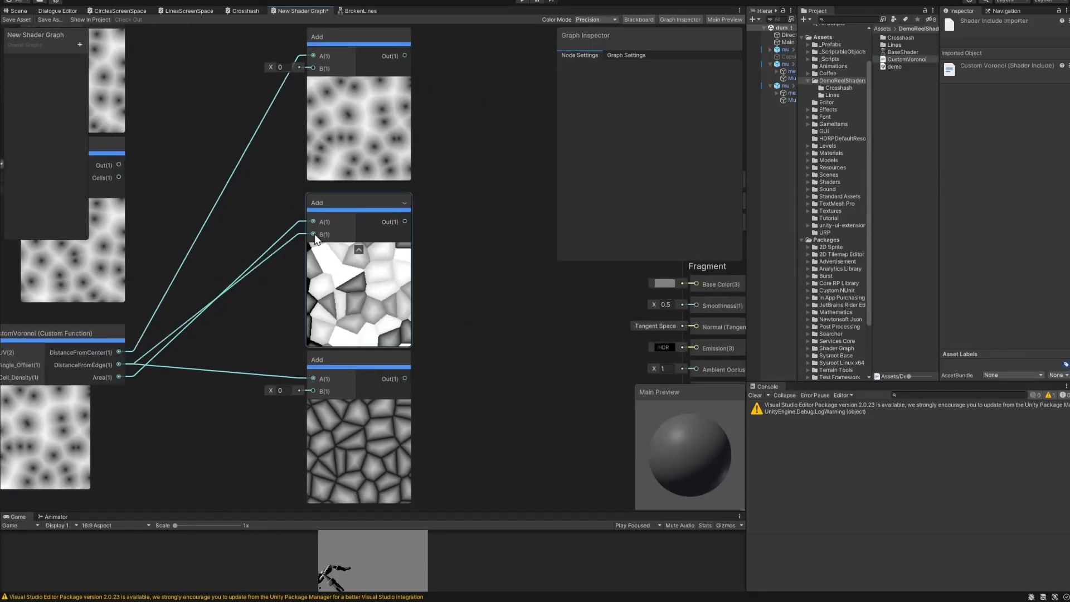
{"action": "scroll", "coordinate": [360, 296], "scroll_direction": "up", "scroll_amount": 5}
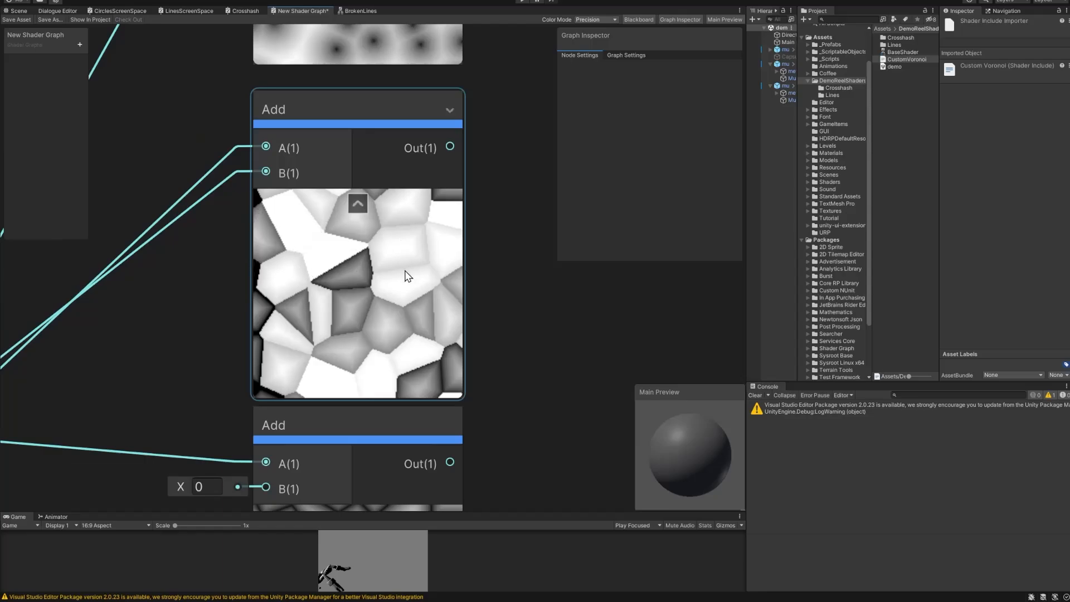
{"action": "scroll", "coordinate": [359, 320], "scroll_direction": "down", "scroll_amount": 5}
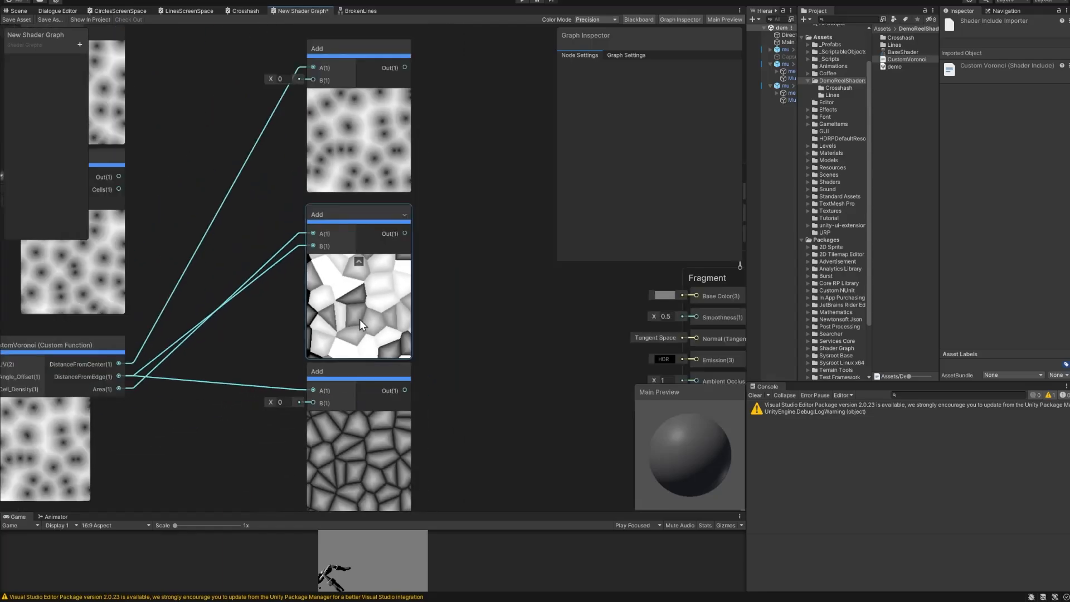
{"action": "middle_click_drag", "start_coordinate": [247, 346], "coordinate": [350, 346]}
In the BrokenLines subgraph, trace the Area output through Multiply, Rotate, Tiling And Offset, Split, Triangle Wave, Smoothstep and Power to One Minus.
{"action": "scroll", "coordinate": [340, 350], "scroll_direction": "down", "scroll_amount": 1}
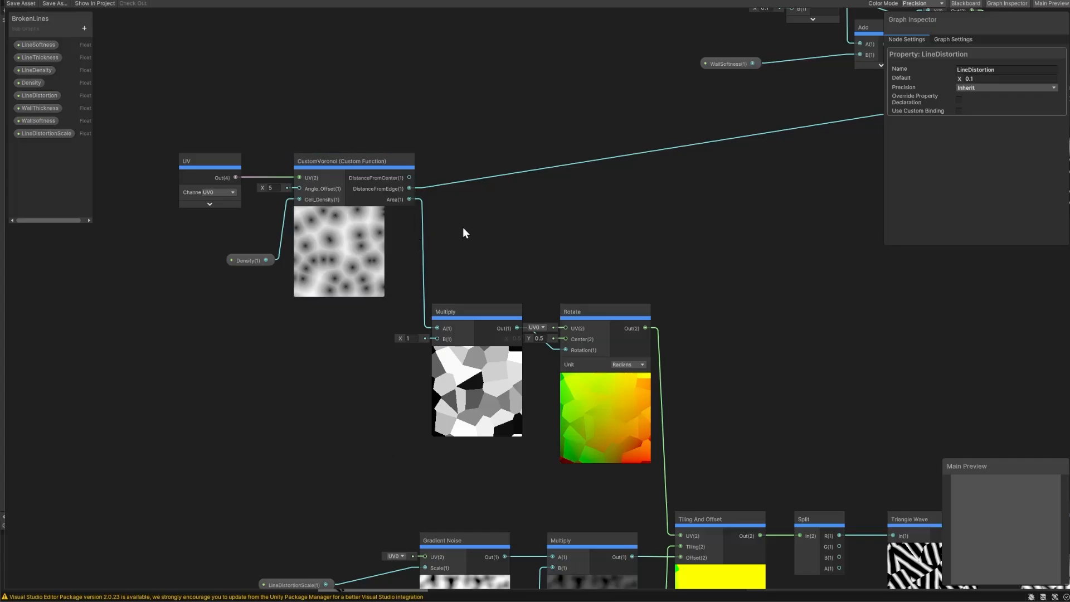
{"action": "middle_click_drag", "start_coordinate": [477, 241], "coordinate": [433, 221]}
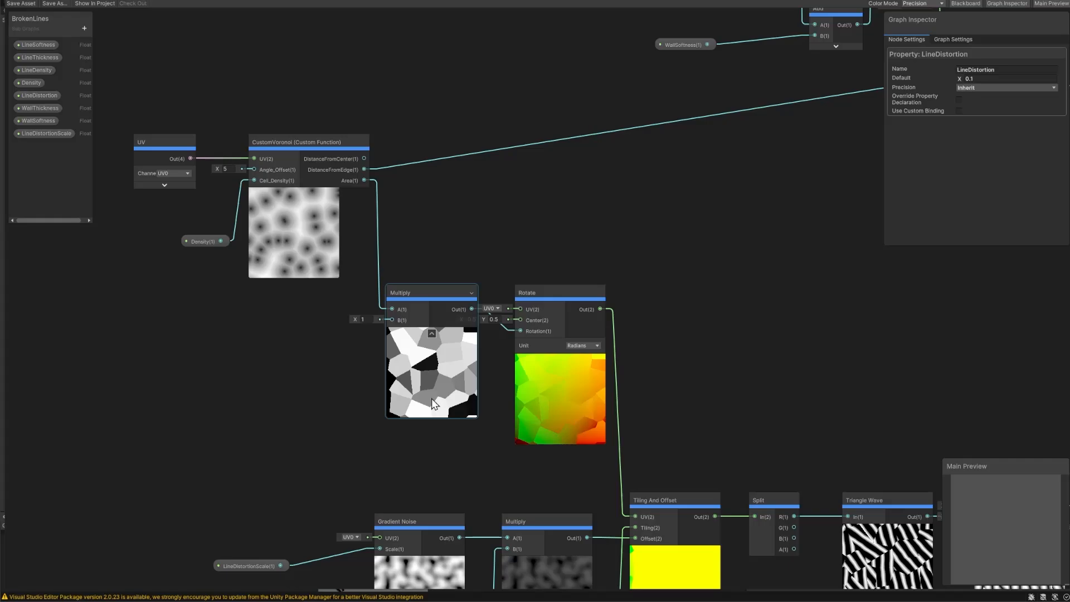
{"action": "middle_click_drag", "start_coordinate": [691, 389], "coordinate": [533, 368]}
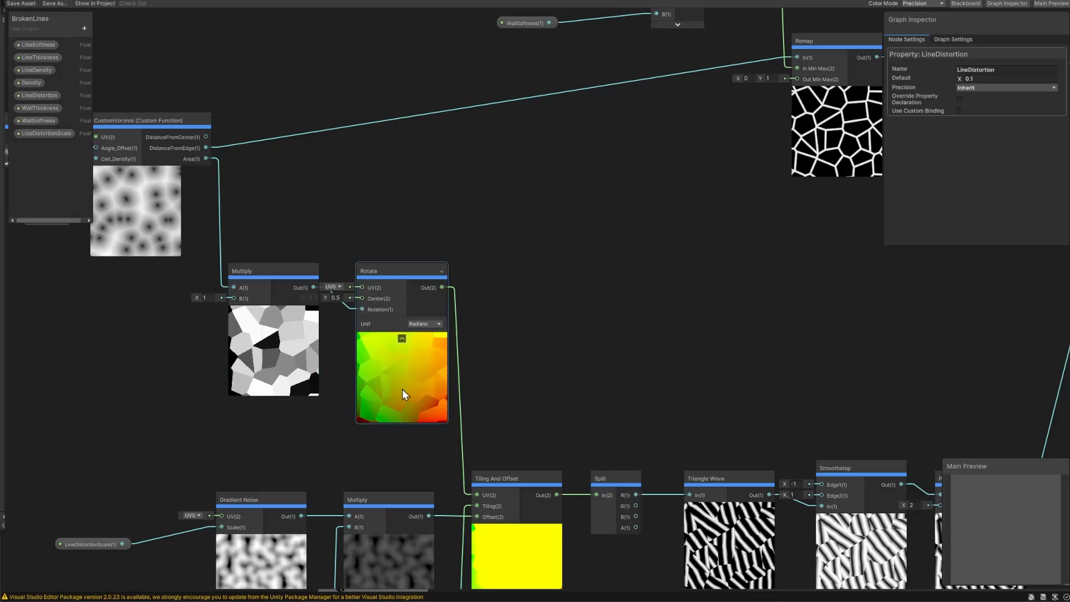
{"action": "middle_click_drag", "start_coordinate": [596, 418], "coordinate": [417, 296]}
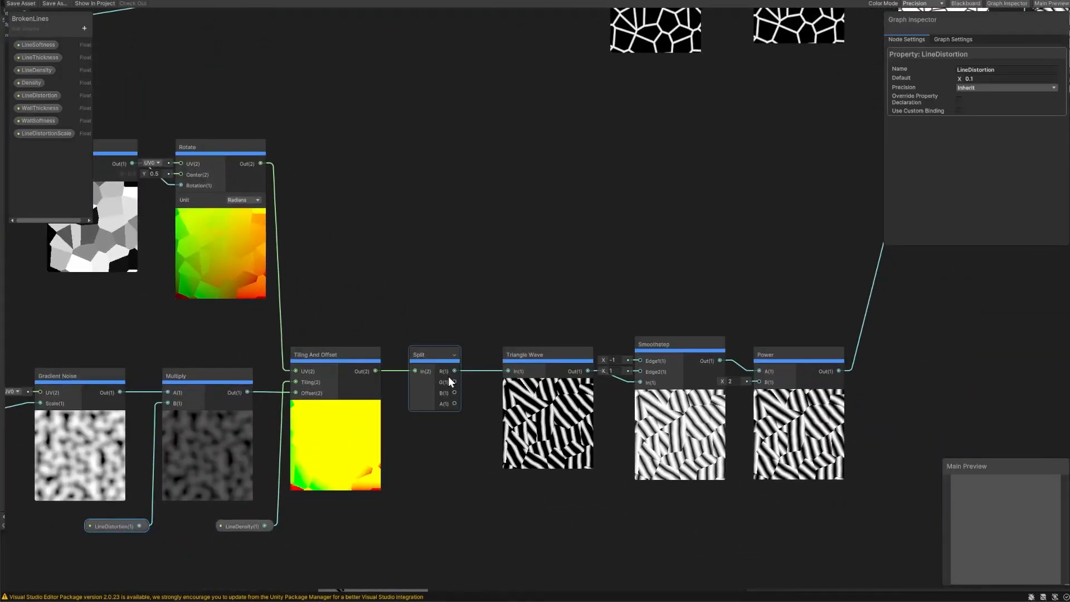
{"action": "middle_click_drag", "start_coordinate": [593, 521], "coordinate": [453, 498]}
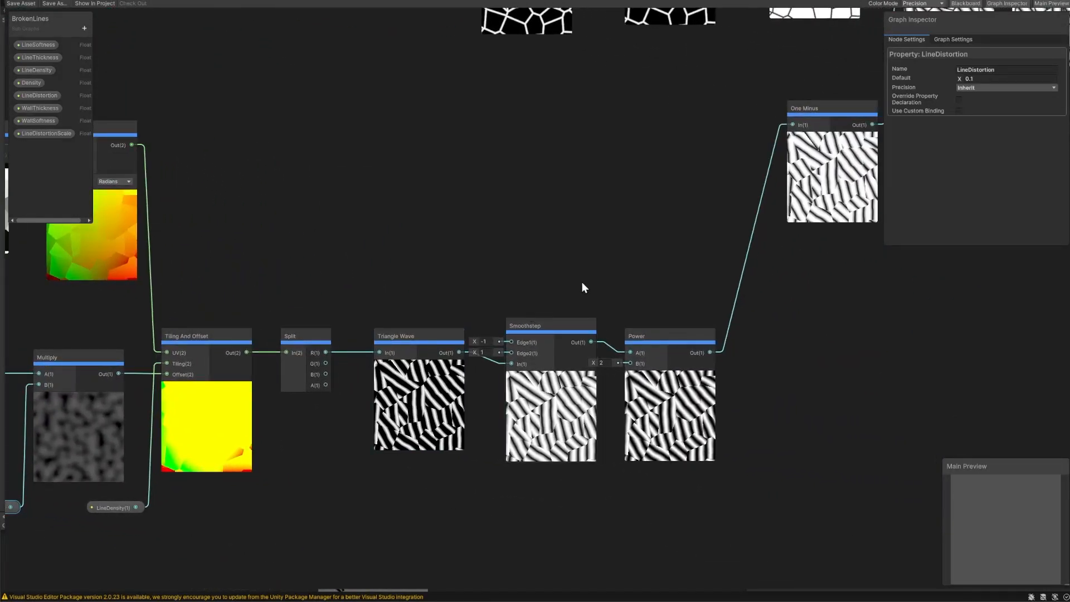
{"action": "middle_click_drag", "start_coordinate": [583, 286], "coordinate": [413, 278]}
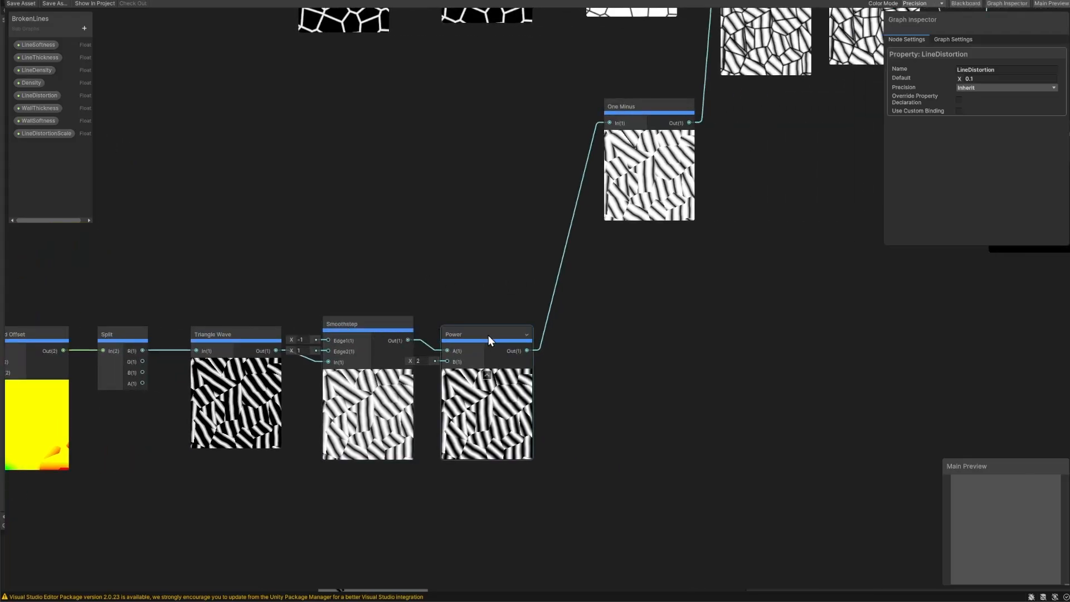
{"action": "middle_click_drag", "start_coordinate": [668, 284], "coordinate": [561, 376]}
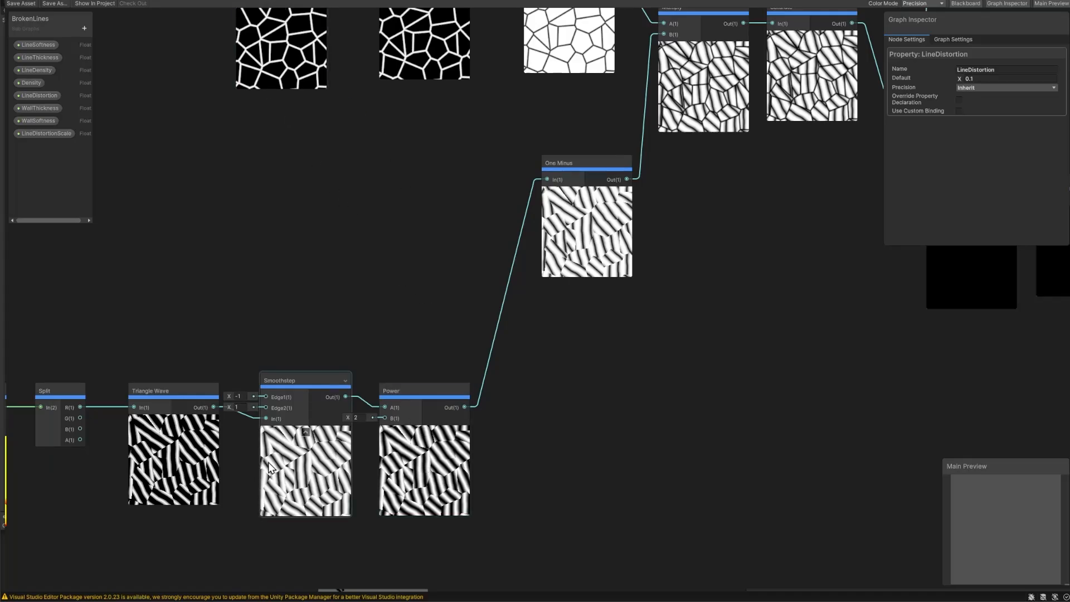
Examine the DistanceFromEdge branch through Remap, Saturate and One Minus, including the WallThickness and WallSoftness inputs, up to the Multiply with the line pattern.
{"action": "middle_click_drag", "start_coordinate": [174, 243], "coordinate": [356, 544]}
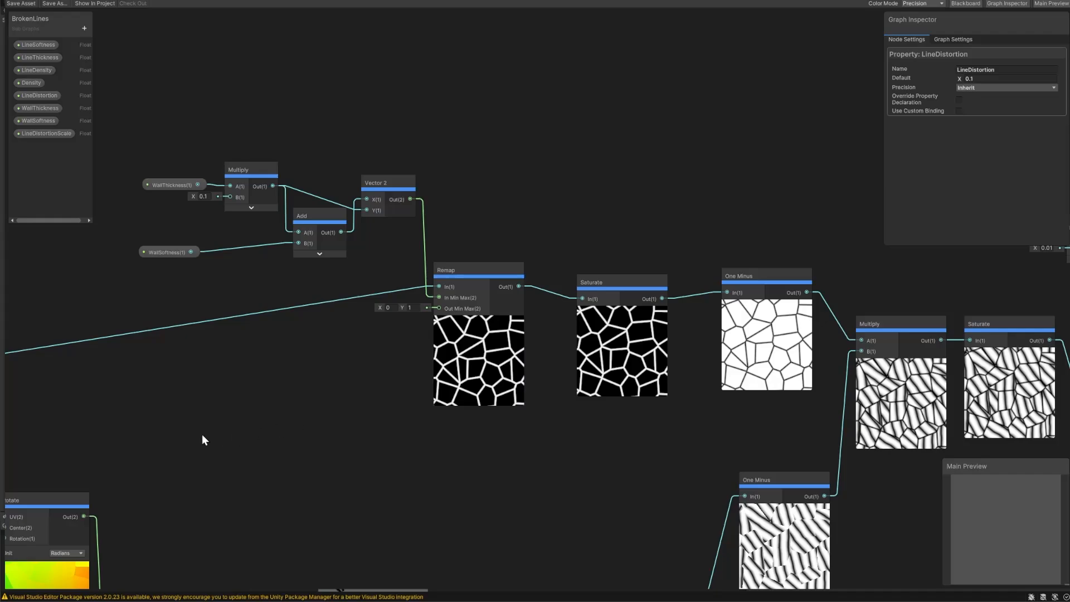
{"action": "middle_click_drag", "start_coordinate": [202, 434], "coordinate": [507, 372]}
{"action": "middle_click_drag", "start_coordinate": [601, 318], "coordinate": [397, 432]}
{"action": "left_click", "coordinate": [264, 271]}
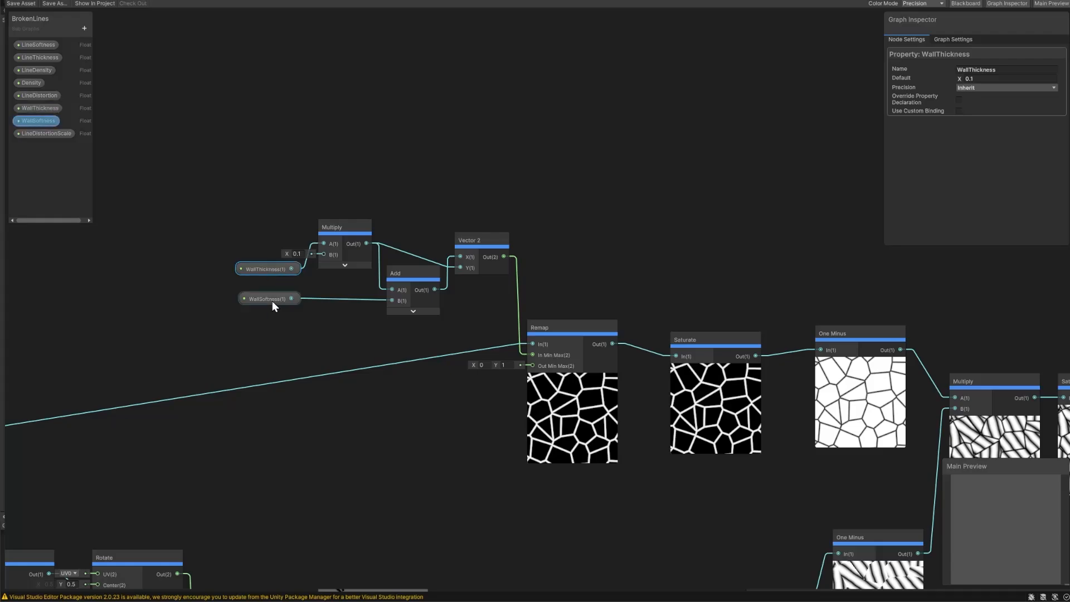
{"action": "middle_click_drag", "start_coordinate": [707, 270], "coordinate": [291, 143]}
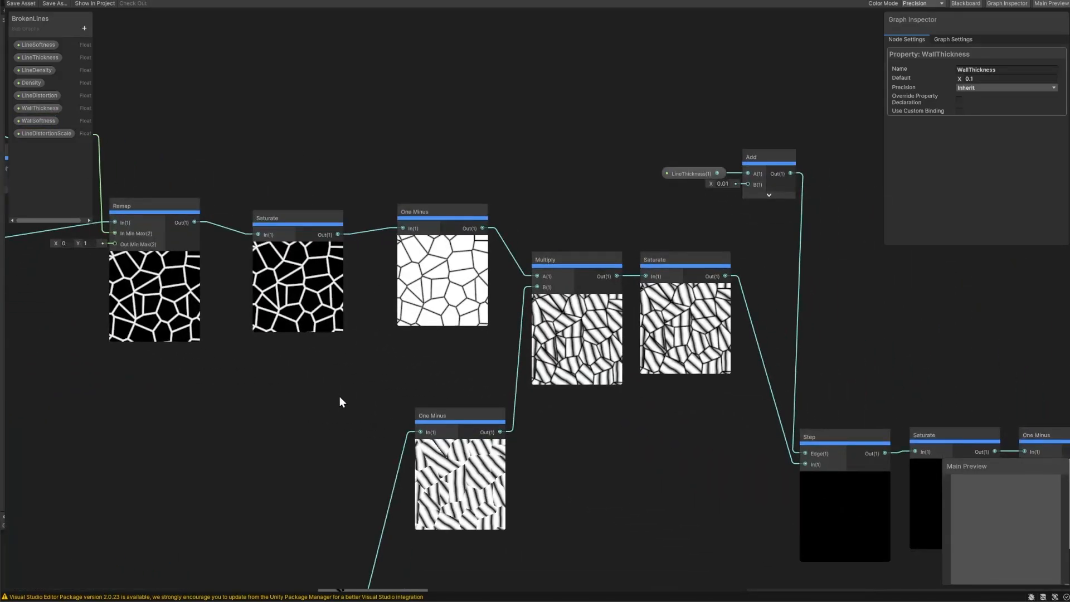
{"action": "middle_click_drag", "start_coordinate": [226, 159], "coordinate": [465, 243]}
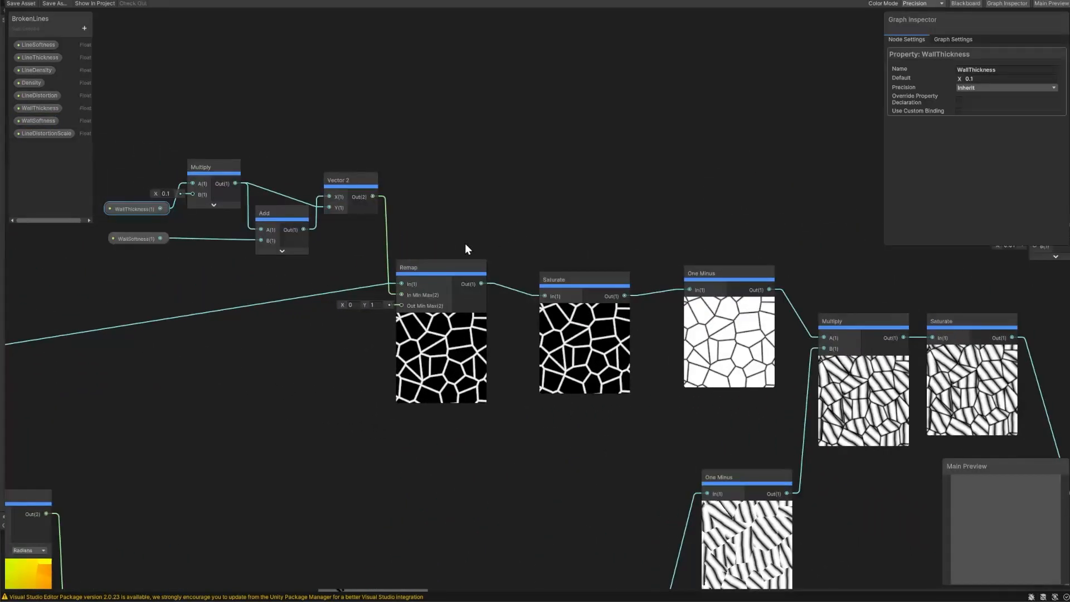
{"action": "middle_click_drag", "start_coordinate": [624, 226], "coordinate": [296, 146]}
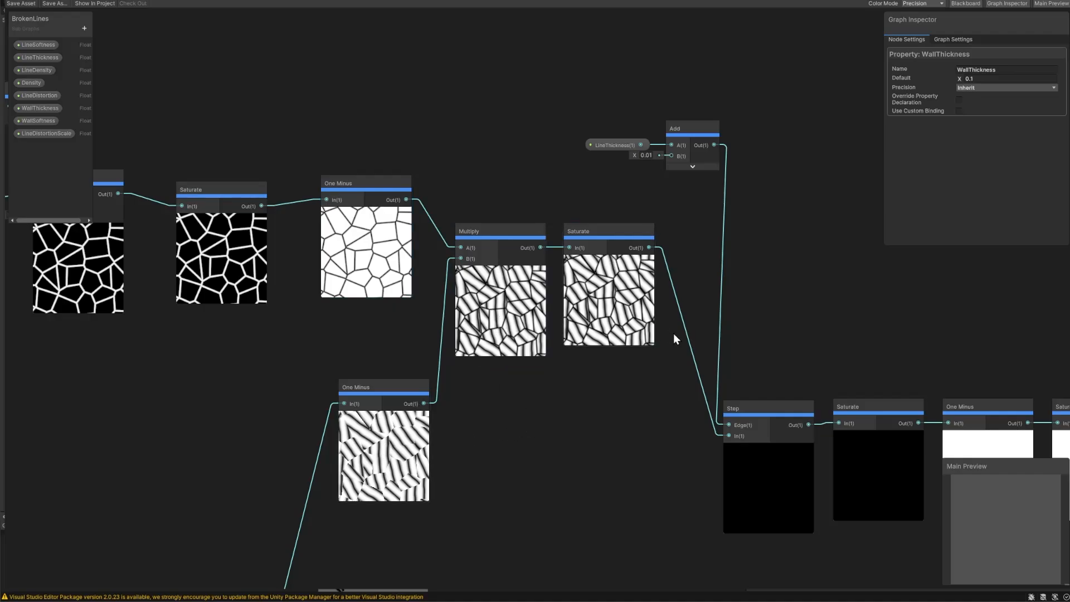
Inspect the LineThickness property and how it feeds the Step node leading to the subgraph output.
{"action": "middle_click_drag", "start_coordinate": [730, 277], "coordinate": [518, 229]}
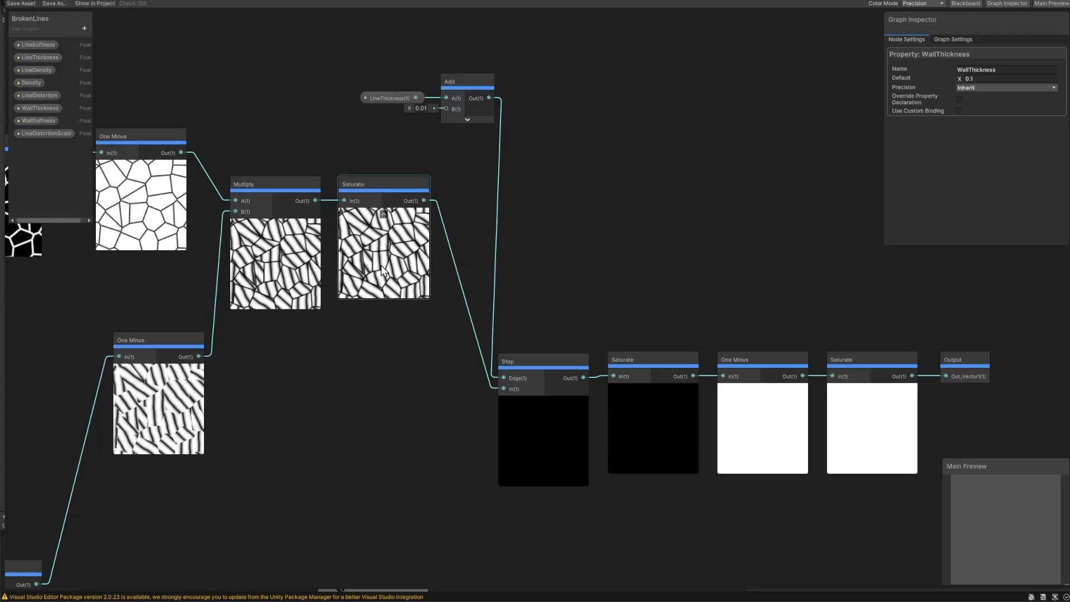
{"action": "left_click", "coordinate": [387, 99]}
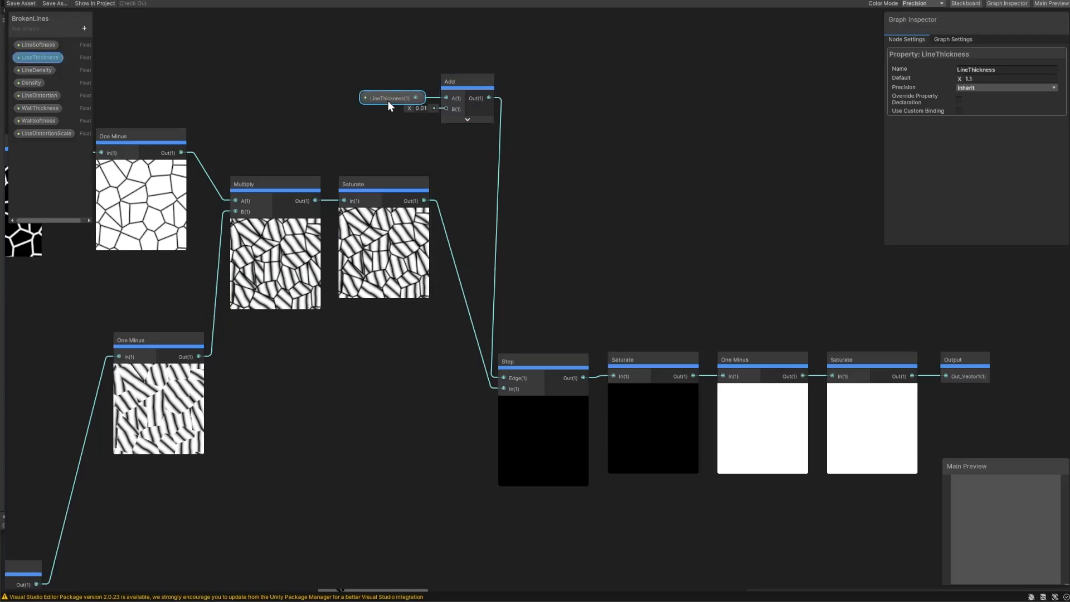
{"action": "mouse_move", "coordinate": [961, 79]}
{"action": "left_mouse_down"}
{"action": "mouse_move", "coordinate": [942, 83]}
{"action": "mouse_move", "coordinate": [954, 83]}
{"action": "left_mouse_up"}
{"action": "middle_click_drag", "start_coordinate": [736, 267], "coordinate": [553, 172]}
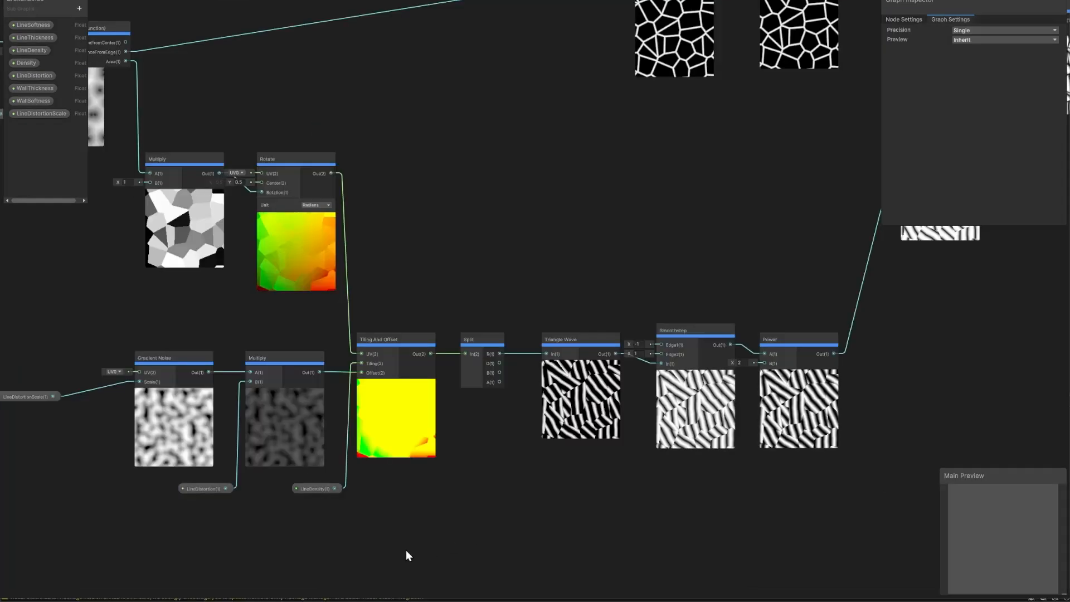
Check the LineDistortionScale property, and set the LineDensity property's default value to 20.
{"action": "middle_click_drag", "start_coordinate": [406, 549], "coordinate": [535, 523]}
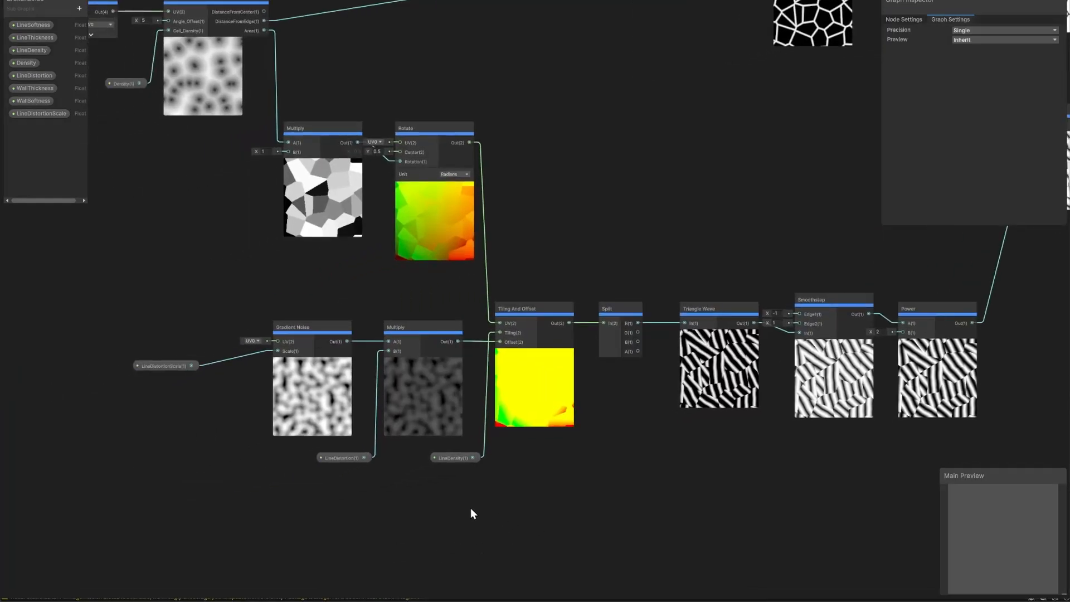
{"action": "left_click", "coordinate": [180, 367]}
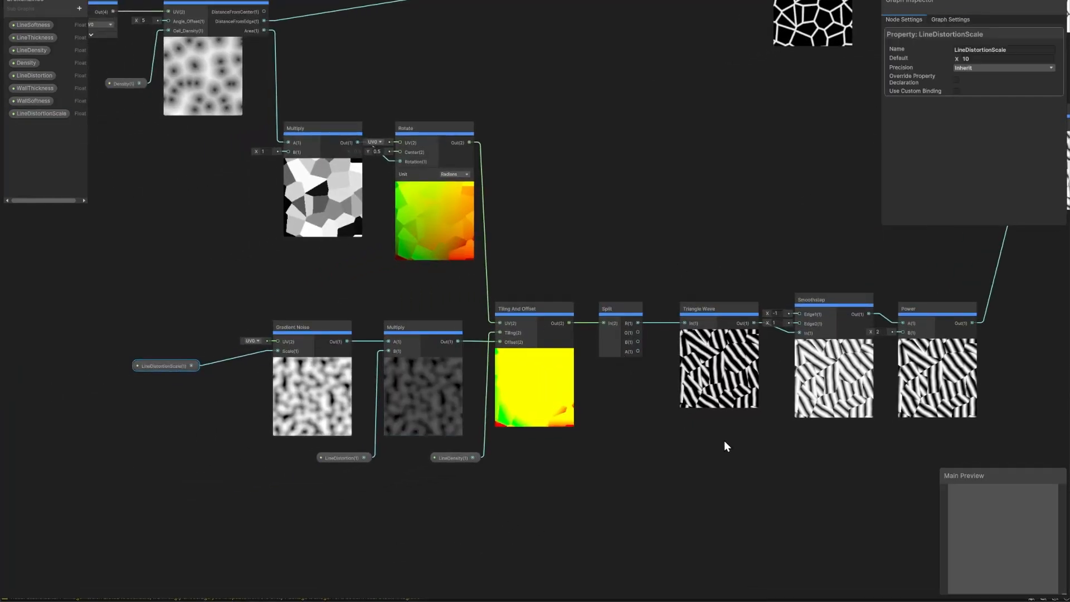
{"action": "middle_click_drag", "start_coordinate": [724, 440], "coordinate": [710, 436]}
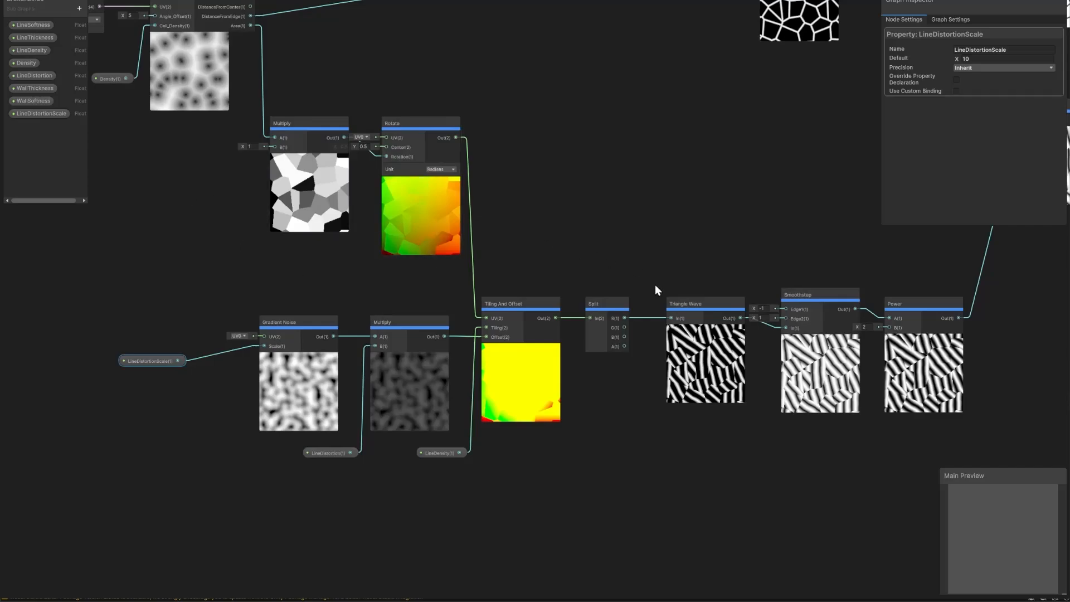
{"action": "left_click", "coordinate": [460, 452]}
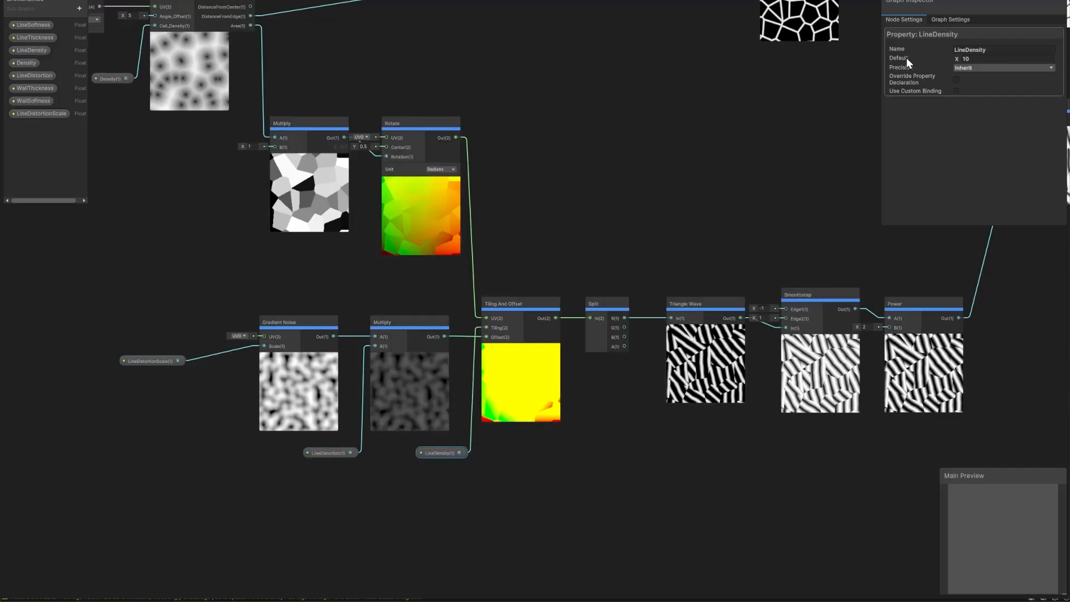
{"action": "left_click", "coordinate": [982, 58]}
{"action": "type", "text": "20"}
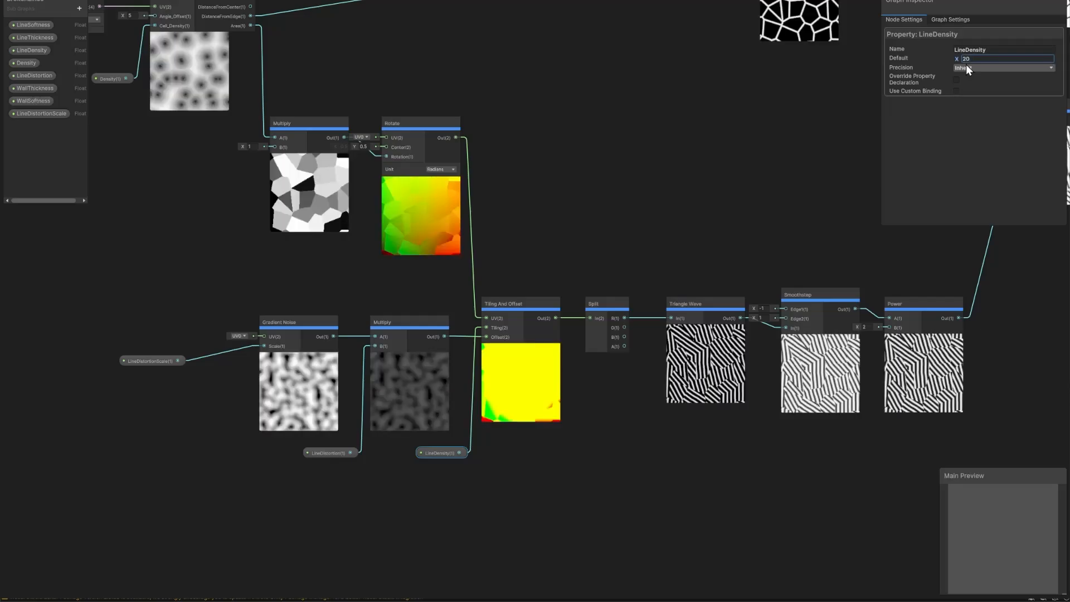
Raise the LineDistortion property's default to 0.62 and follow the distorted line pattern through to the subgraph output.
{"action": "scroll", "coordinate": [634, 431], "scroll_direction": "up", "scroll_amount": 3}
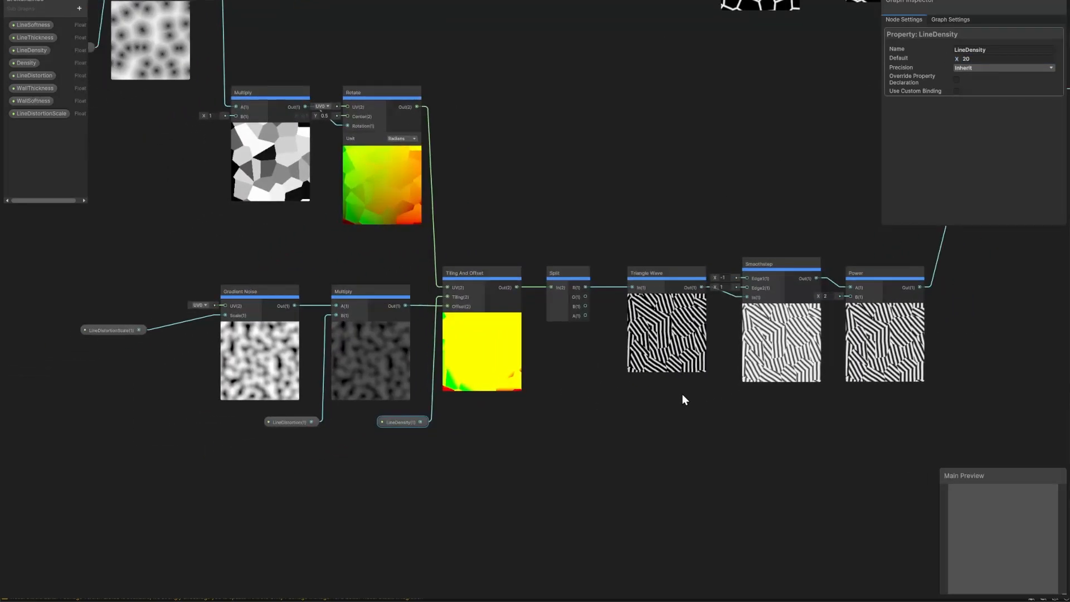
{"action": "left_click", "coordinate": [189, 423]}
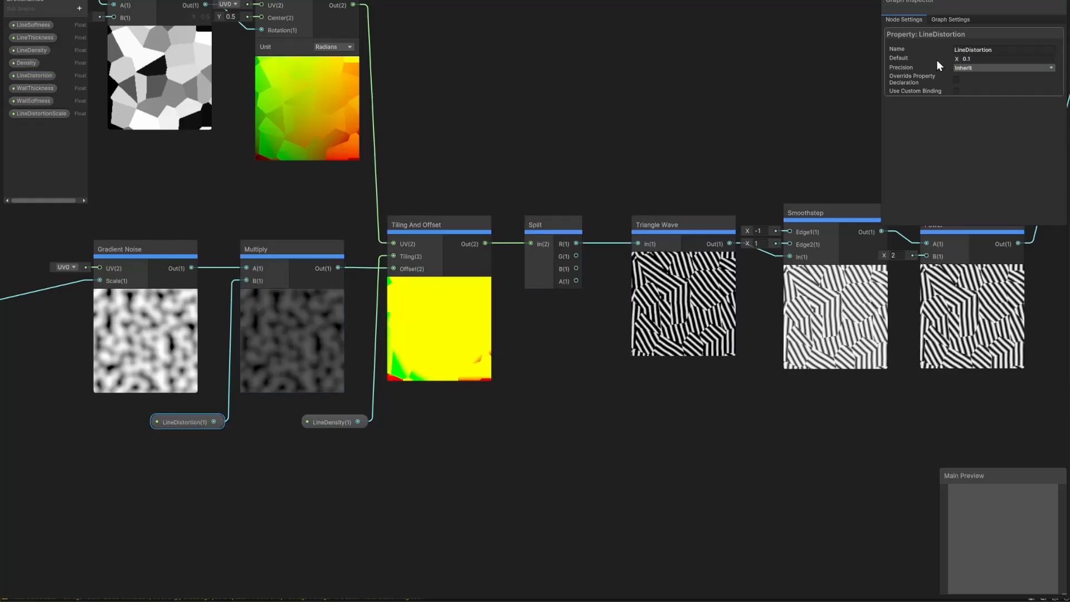
{"action": "left_click", "coordinate": [965, 58]}
{"action": "type", "text": "0.12"}
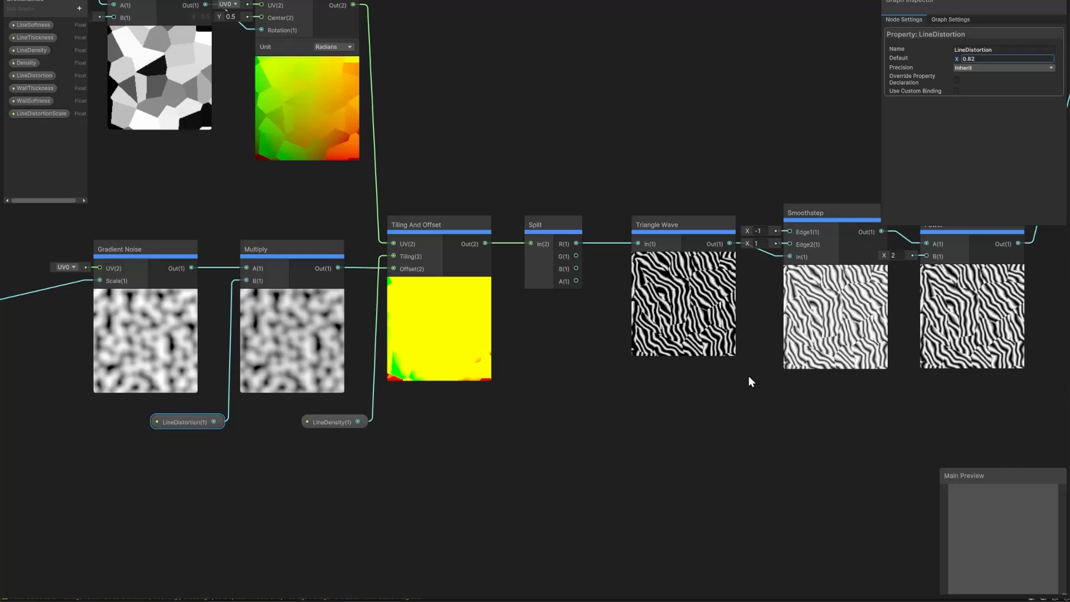
{"action": "middle_click_drag", "start_coordinate": [764, 379], "coordinate": [381, 484]}
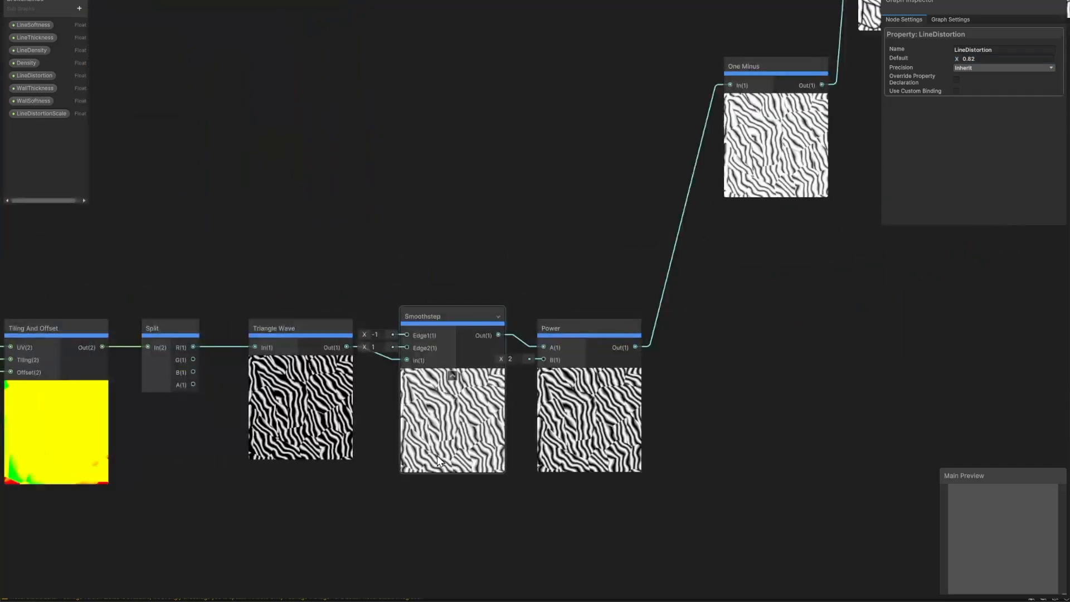
{"action": "middle_click_drag", "start_coordinate": [796, 348], "coordinate": [468, 420]}
{"action": "middle_click_drag", "start_coordinate": [710, 325], "coordinate": [389, 401]}
{"action": "middle_click_drag", "start_coordinate": [743, 434], "coordinate": [378, 439]}
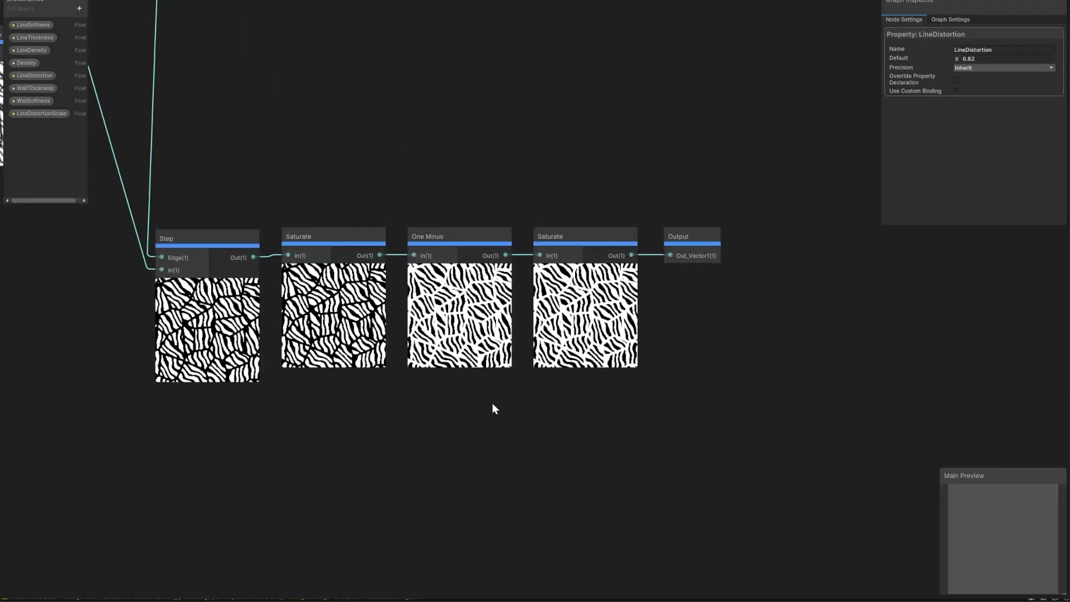
Lower the LineDistortionScale property's default value to 9.32 and select the LineDistortion property node.
{"action": "mouse_move", "coordinate": [266, 456]}
{"action": "middle_mouse_down"}
{"action": "mouse_move", "coordinate": [671, 308]}
{"action": "mouse_move", "coordinate": [691, 311]}
{"action": "mouse_move", "coordinate": [612, 447]}
{"action": "mouse_move", "coordinate": [335, 384]}
{"action": "mouse_move", "coordinate": [675, 425]}
{"action": "middle_mouse_up"}
{"action": "left_click", "coordinate": [81, 314]}
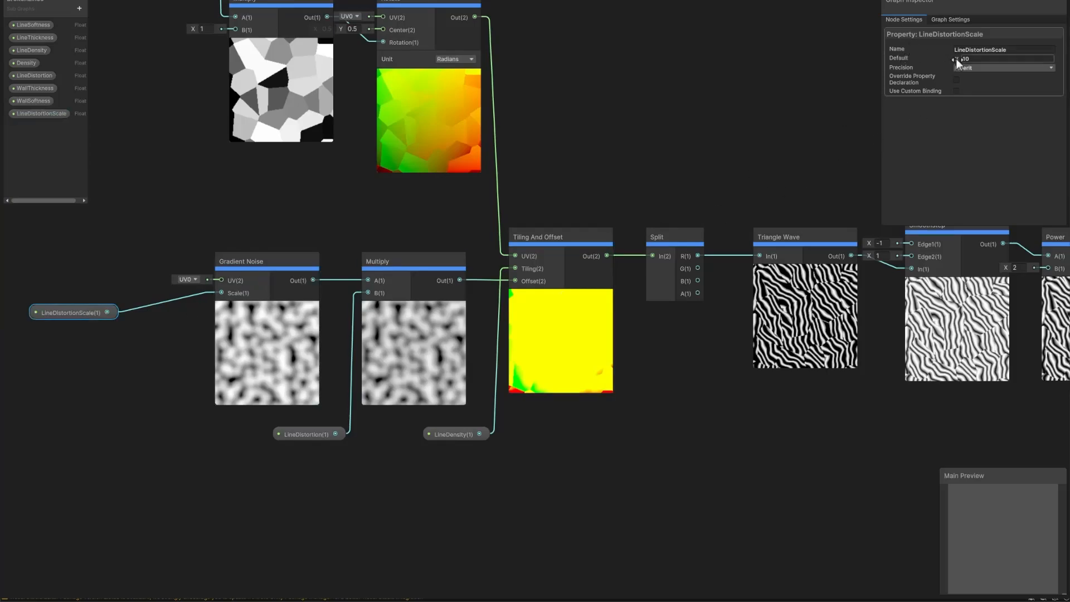
{"action": "mouse_move", "coordinate": [955, 58]}
{"action": "left_mouse_down"}
{"action": "mouse_move", "coordinate": [970, 58]}
{"action": "mouse_move", "coordinate": [949, 62]}
{"action": "left_mouse_up"}
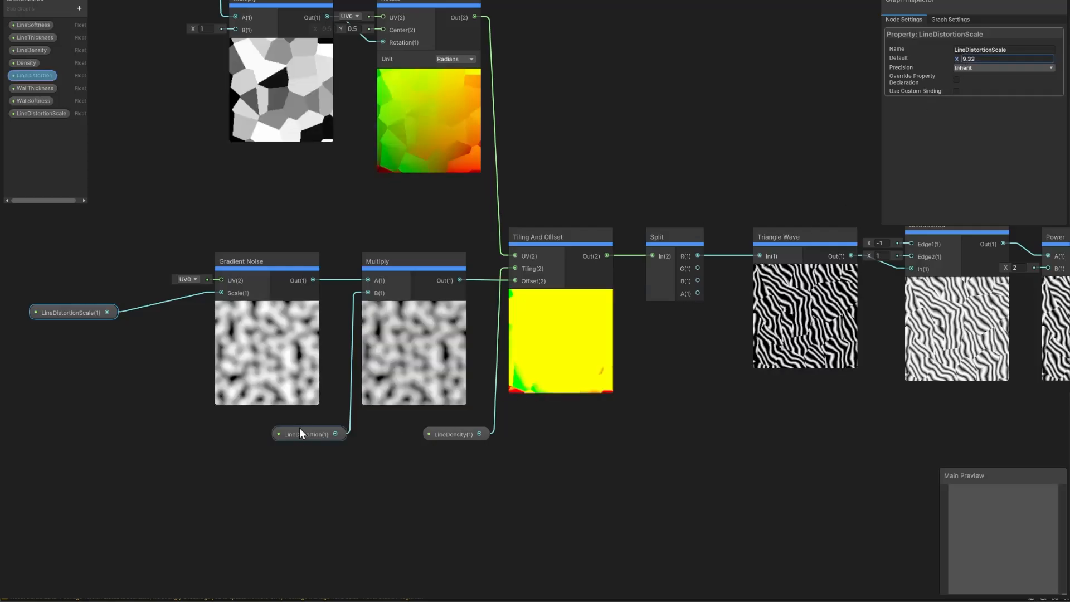
{"action": "left_click", "coordinate": [293, 437]}
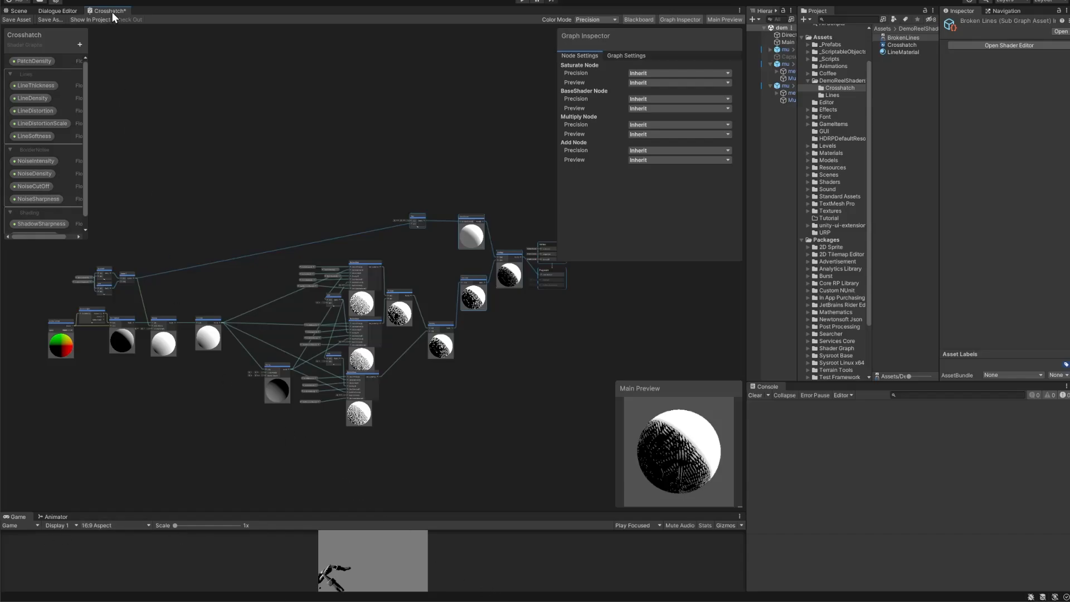
In the Crosshatch graph, examine how Normal Vector and GetMainLight feed the Dot Product node for the basic lighting.
{"action": "scroll", "coordinate": [155, 438], "scroll_direction": "up", "scroll_amount": 6}
{"action": "middle_click_drag", "start_coordinate": [126, 330], "coordinate": [428, 437]}
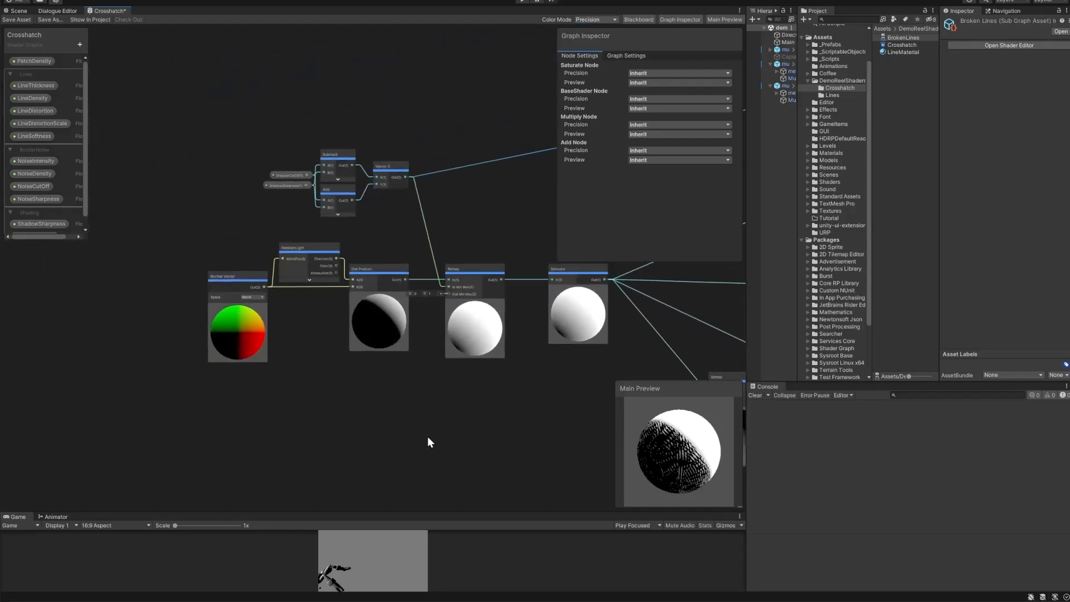
{"action": "scroll", "coordinate": [390, 389], "scroll_direction": "up", "scroll_amount": 4}
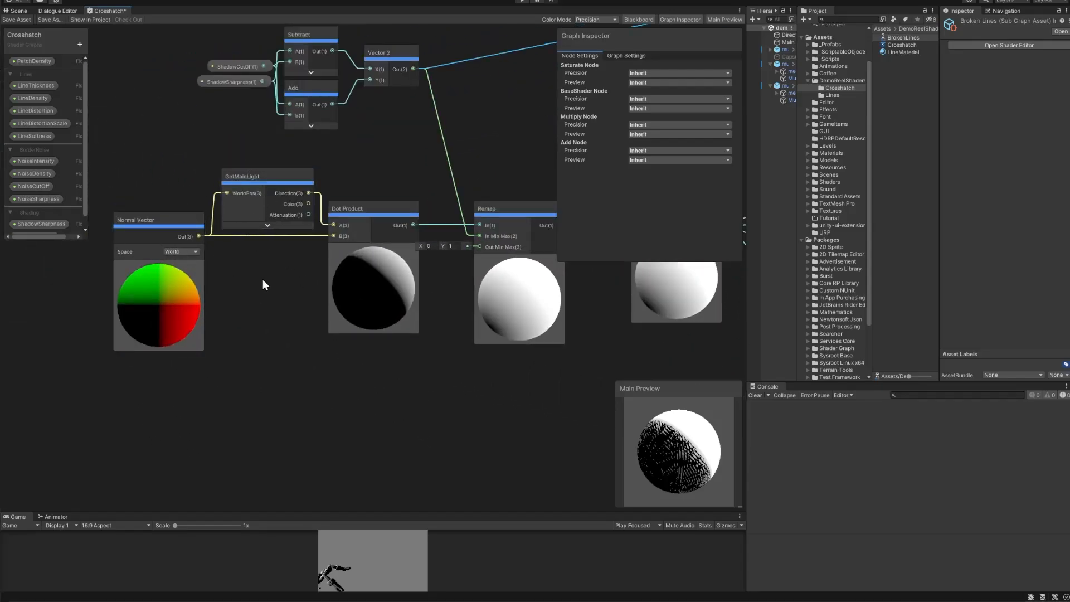
{"action": "middle_click_drag", "start_coordinate": [262, 280], "coordinate": [152, 366]}
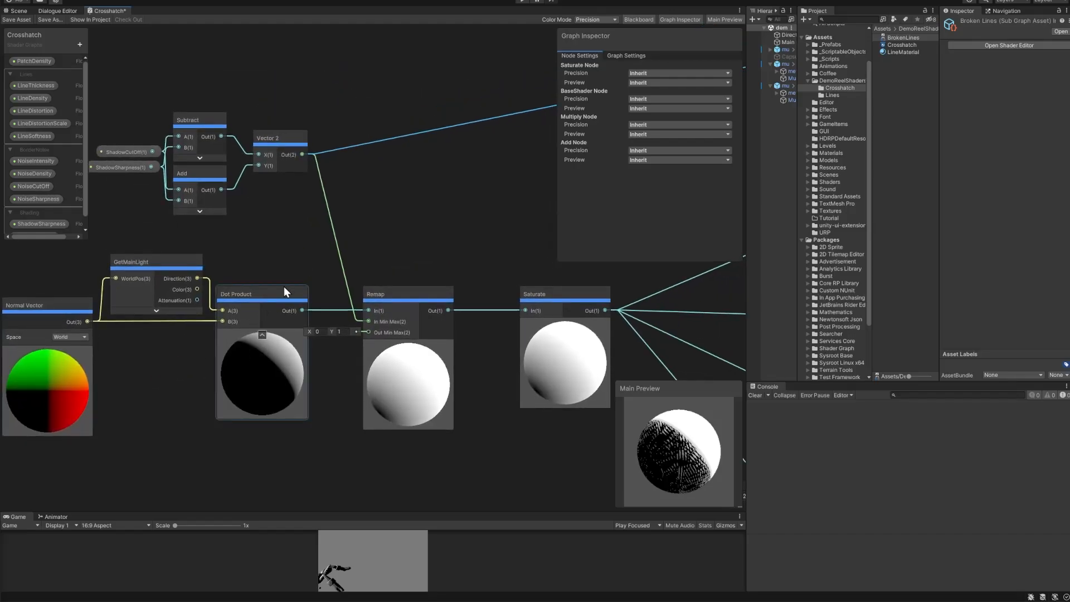
Inspect the ShadowCutOff and ShadowSharpness nodes and how their Vector 2 range feeds the lighting Remap and Saturate nodes.
{"action": "left_click_drag", "start_coordinate": [130, 183], "coordinate": [356, 321]}
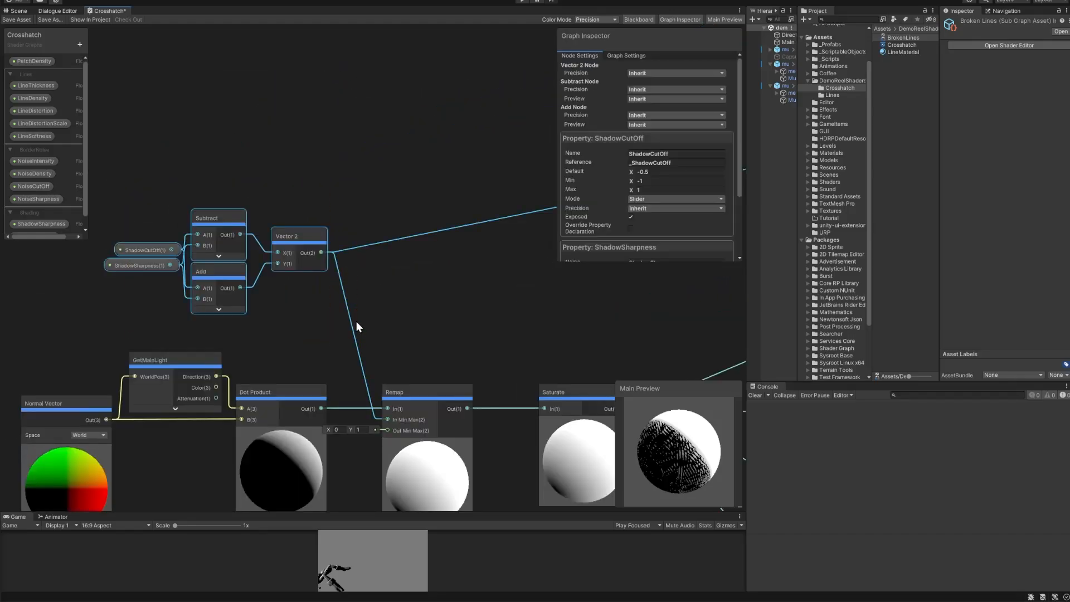
{"action": "left_click", "coordinate": [387, 315]}
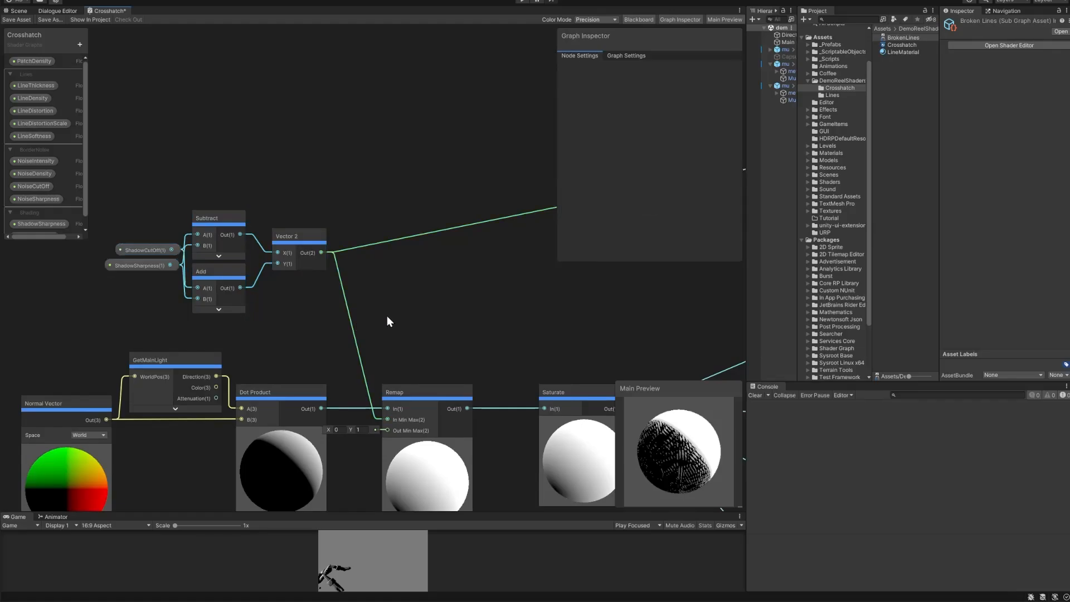
{"action": "left_click", "coordinate": [136, 263]}
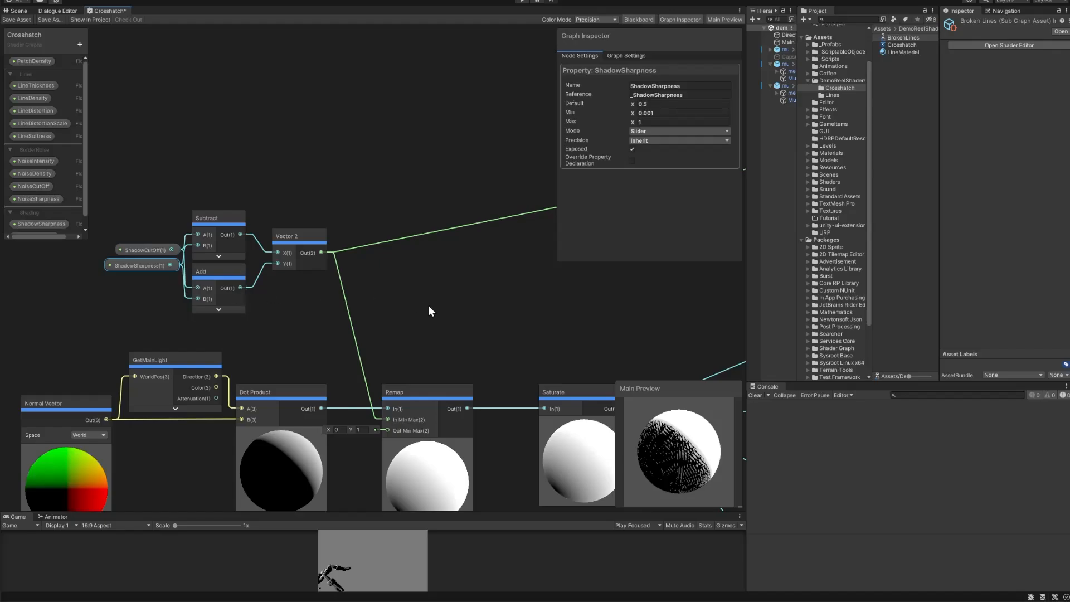
{"action": "middle_click_drag", "start_coordinate": [440, 330], "coordinate": [370, 265]}
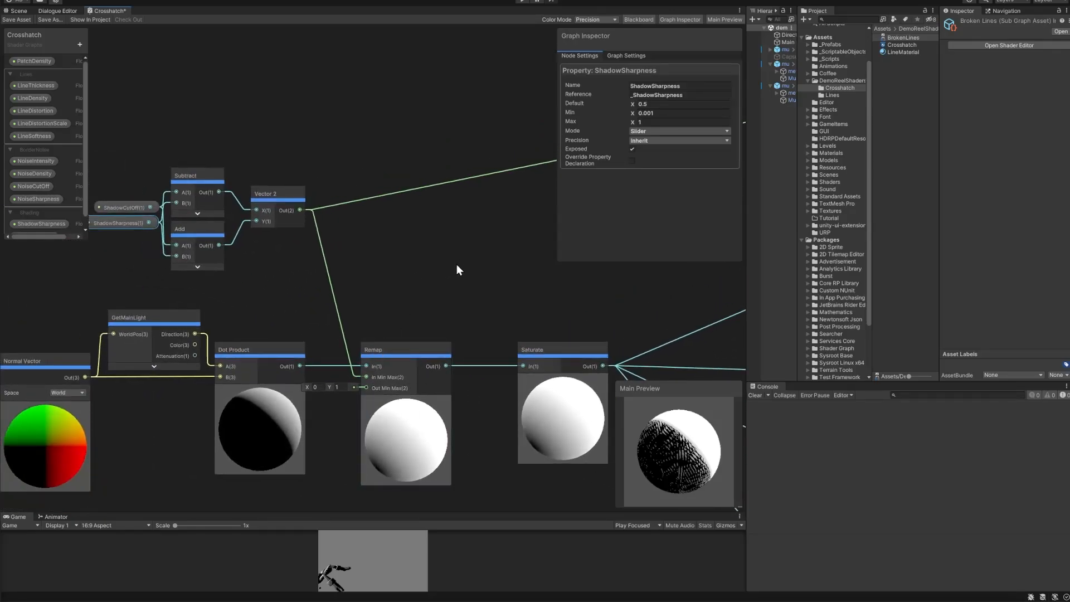
{"action": "middle_click_drag", "start_coordinate": [477, 283], "coordinate": [345, 264]}
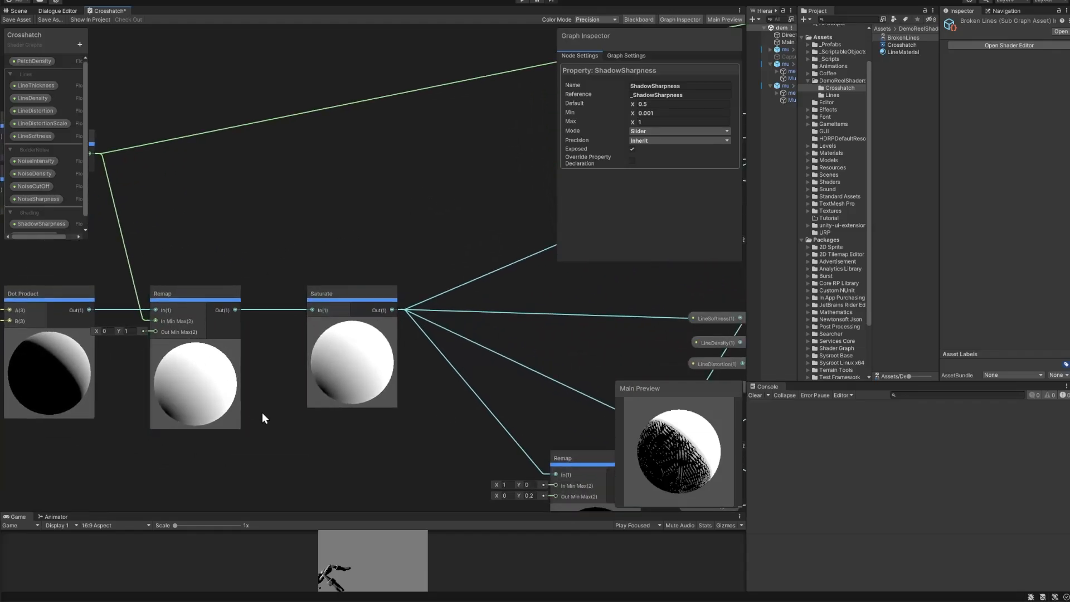
Examine how the saturated and remapped lighting, line properties and PatchDensity Add nodes feed the three BrokenLines subgraph nodes.
{"action": "middle_click_drag", "start_coordinate": [461, 436], "coordinate": [210, 374]}
{"action": "scroll", "coordinate": [210, 373], "scroll_direction": "down", "scroll_amount": 2}
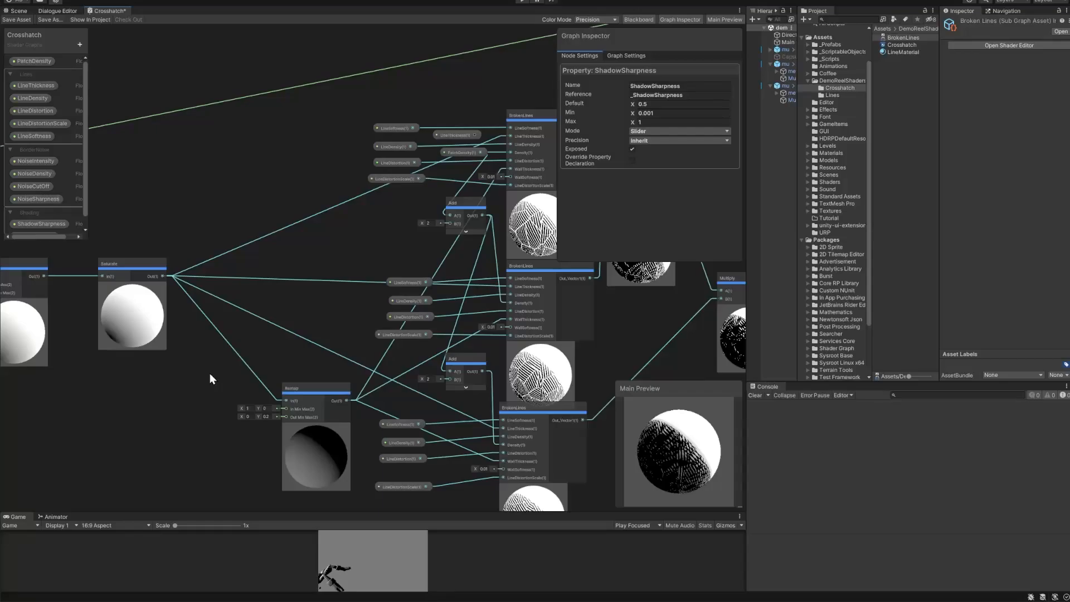
{"action": "middle_click_drag", "start_coordinate": [306, 293], "coordinate": [236, 329]}
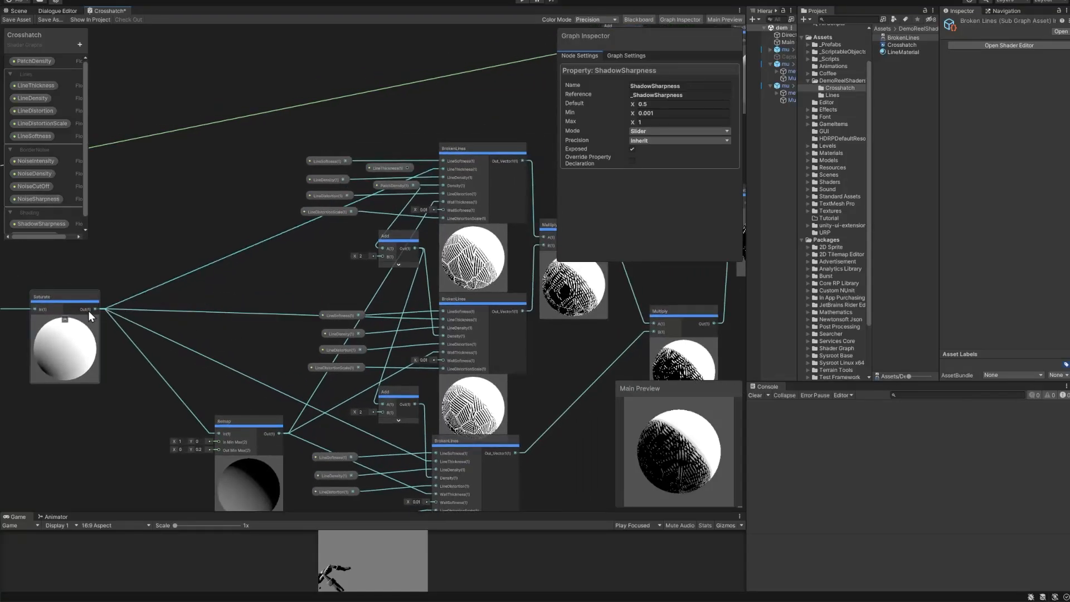
{"action": "scroll", "coordinate": [453, 177], "scroll_direction": "up", "scroll_amount": 3}
{"action": "scroll", "coordinate": [453, 175], "scroll_direction": "up", "scroll_amount": 1}
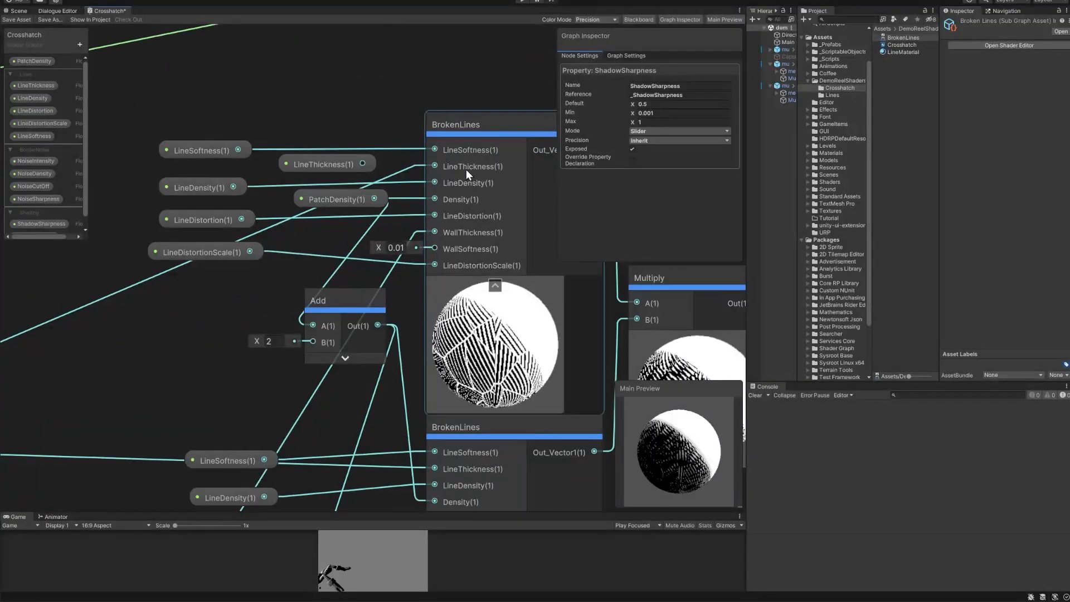
{"action": "scroll", "coordinate": [449, 336], "scroll_direction": "down", "scroll_amount": 1}
{"action": "middle_click_drag", "start_coordinate": [273, 369], "coordinate": [180, 278]}
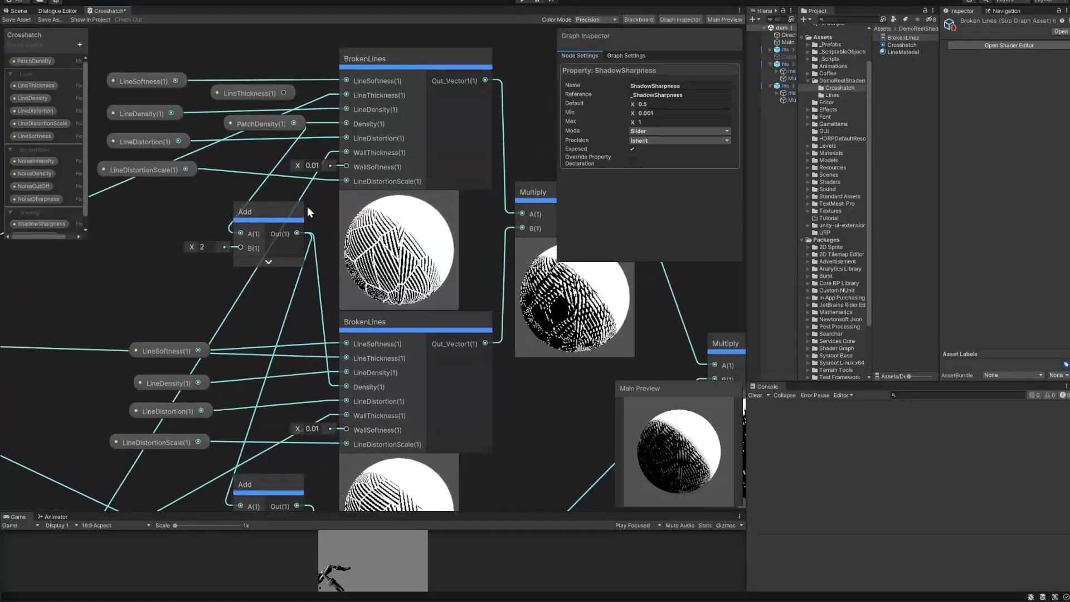
{"action": "middle_click_drag", "start_coordinate": [560, 439], "coordinate": [510, 199]}
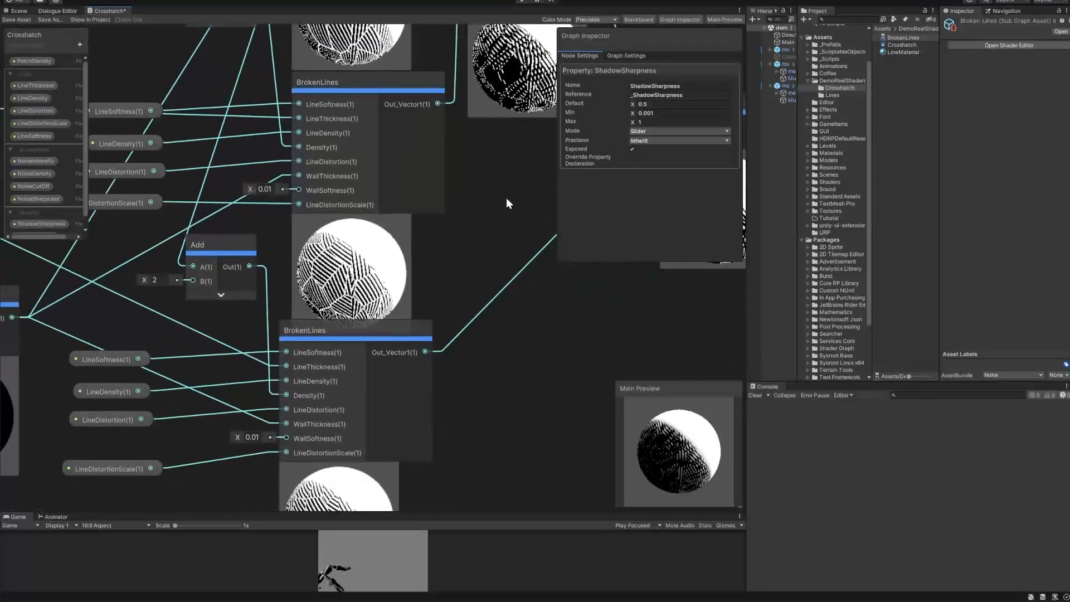
{"action": "middle_click_drag", "start_coordinate": [500, 419], "coordinate": [484, 248]}
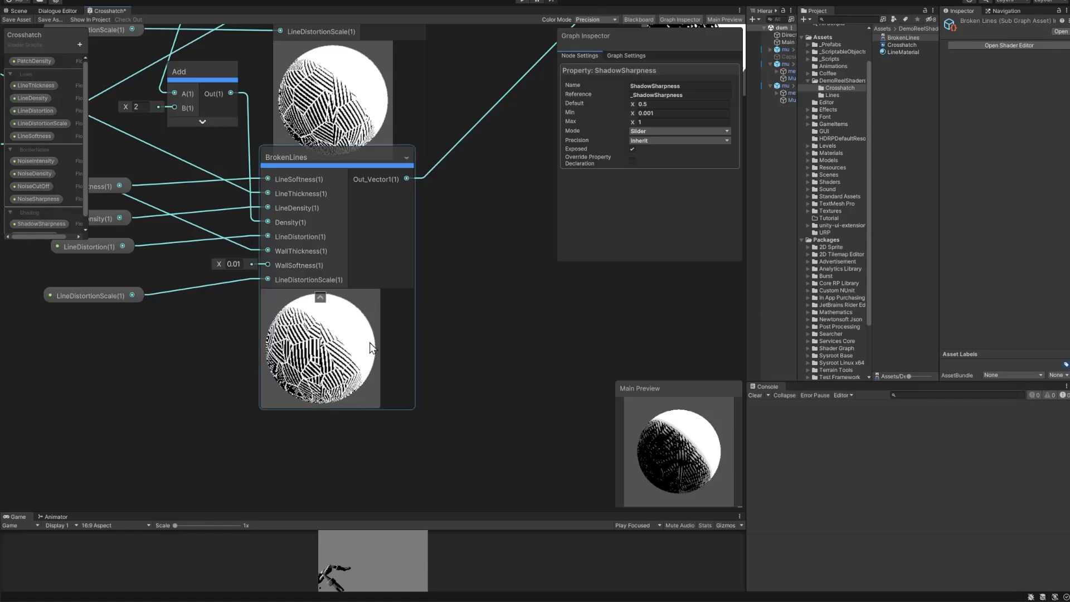
Trace the BrokenLines outputs through the Multiply and Saturate nodes, and their combination with BaseShader into the fragment Base Color.
{"action": "middle_click_drag", "start_coordinate": [484, 233], "coordinate": [257, 511]}
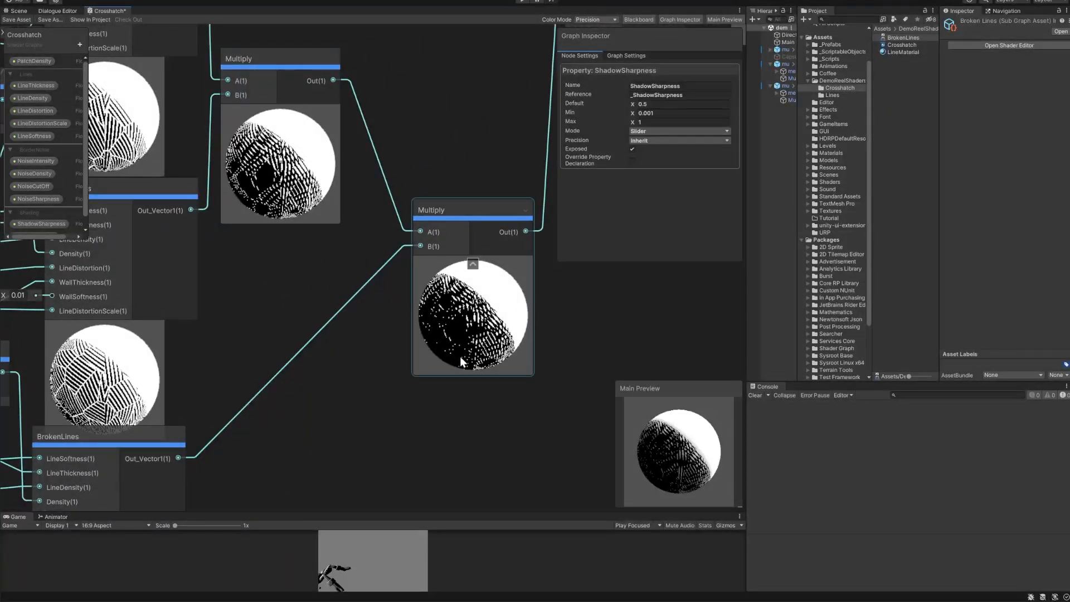
{"action": "middle_click_drag", "start_coordinate": [601, 321], "coordinate": [270, 466]}
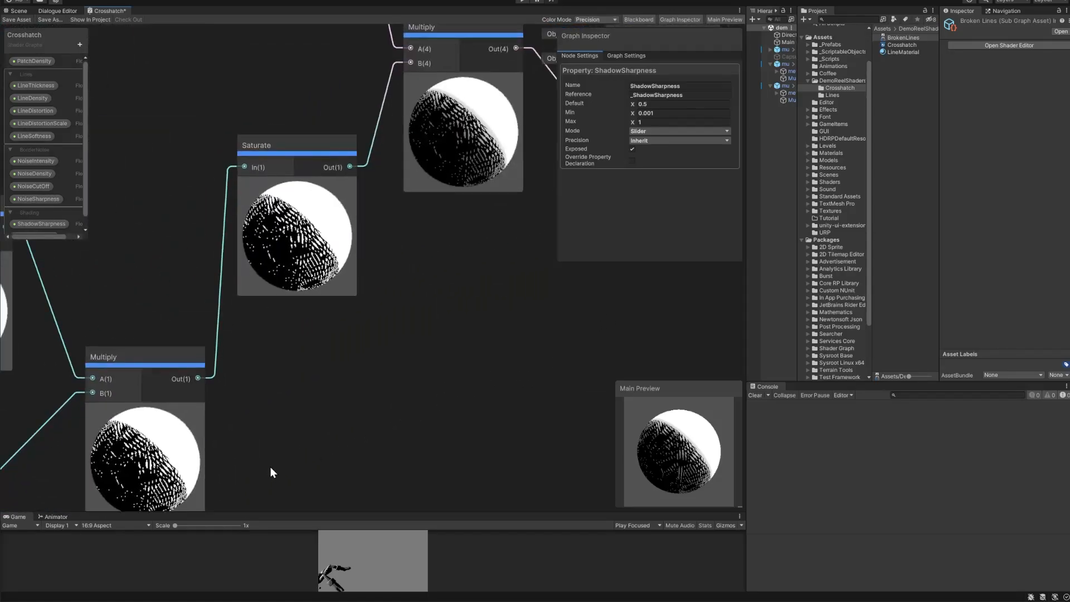
{"action": "middle_click_drag", "start_coordinate": [425, 280], "coordinate": [310, 449]}
{"action": "middle_click_drag", "start_coordinate": [153, 253], "coordinate": [409, 408]}
{"action": "middle_click_drag", "start_coordinate": [334, 380], "coordinate": [304, 373]}
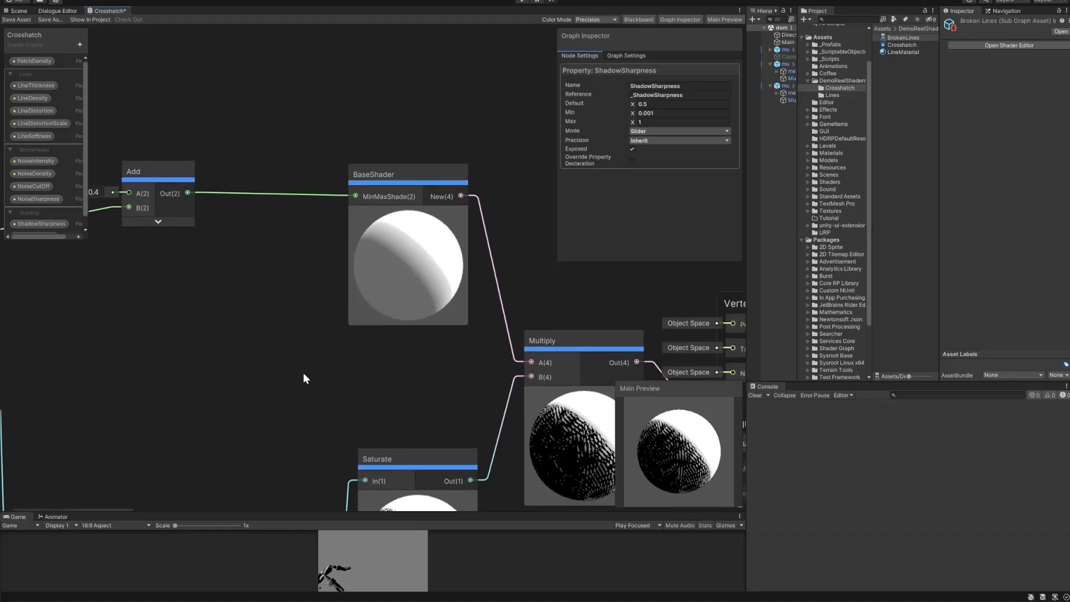
{"action": "middle_click_drag", "start_coordinate": [483, 386], "coordinate": [263, 337]}
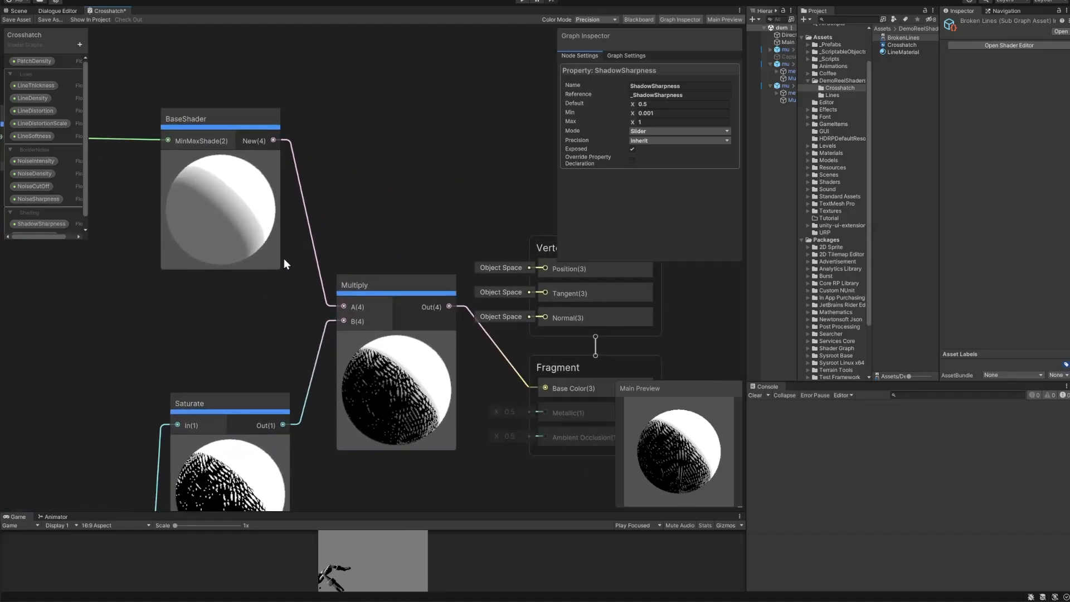
Save the Crosshatch graph and examine the crosshatched insect model up close in the Scene view.
{"action": "left_click", "coordinate": [17, 20]}
{"action": "left_click", "coordinate": [19, 10]}
{"action": "mouse_move", "coordinate": [645, 276]}
{"action": "middle_mouse_down"}
{"action": "mouse_move", "coordinate": [421, 330]}
{"action": "mouse_move", "coordinate": [73, 374]}
{"action": "middle_mouse_up"}
{"action": "scroll", "coordinate": [626, 339], "scroll_direction": "up", "scroll_amount": 3}
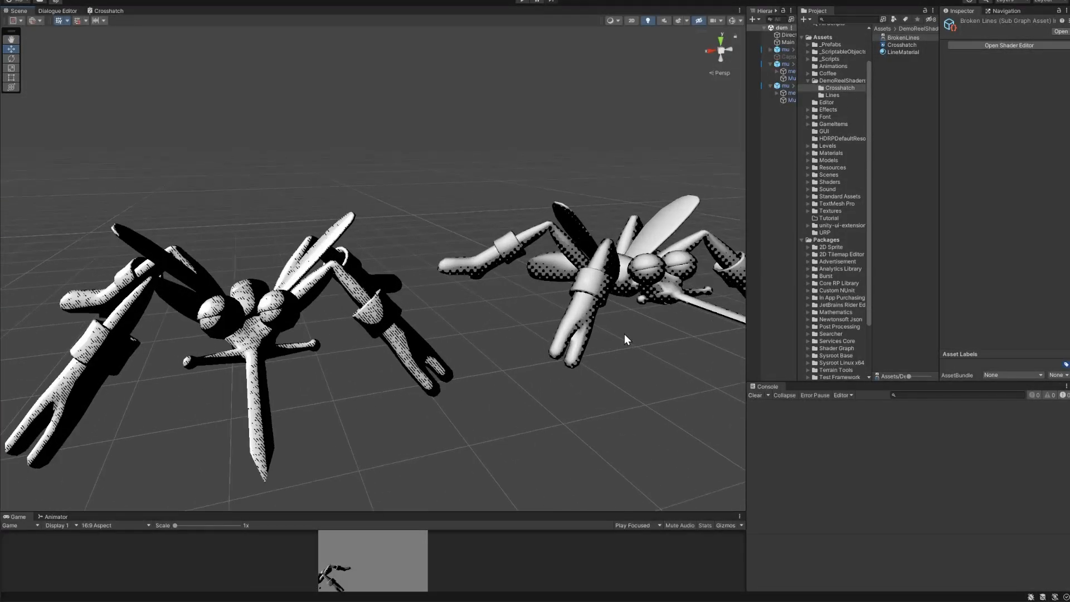
{"action": "middle_click_drag", "start_coordinate": [644, 333], "coordinate": [744, 268]}
{"action": "middle_click_drag", "start_coordinate": [229, 365], "coordinate": [456, 322]}
{"action": "scroll", "coordinate": [455, 322], "scroll_direction": "down", "scroll_amount": 2}
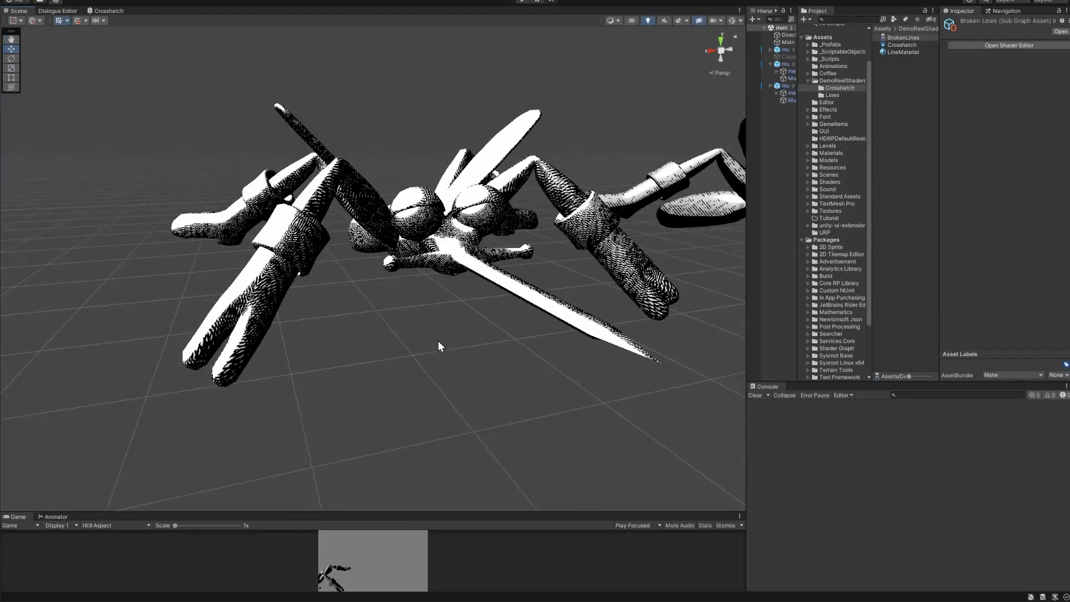